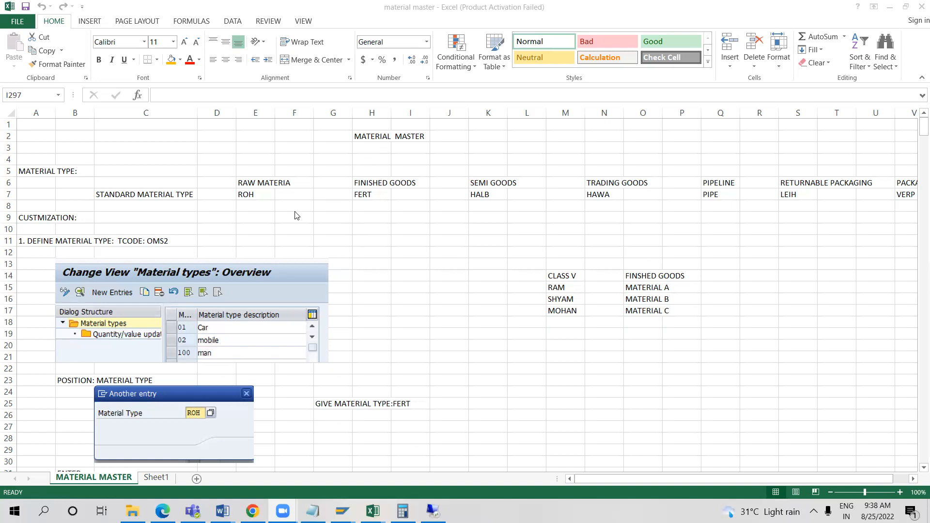
# Review the standard material type codes and the class and finished goods example in the material master worksheet
pyautogui.click(120, 200)
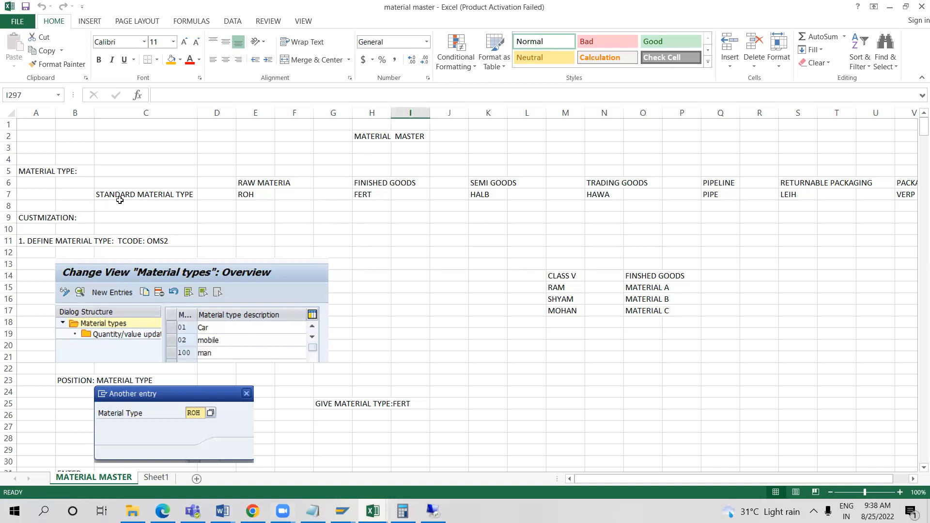
pyautogui.click(260, 196)
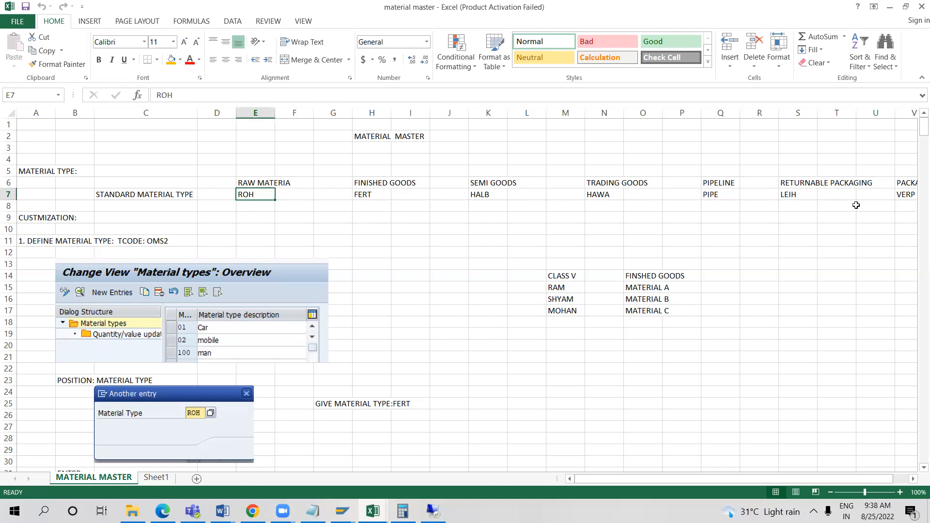
pyautogui.click(901, 195)
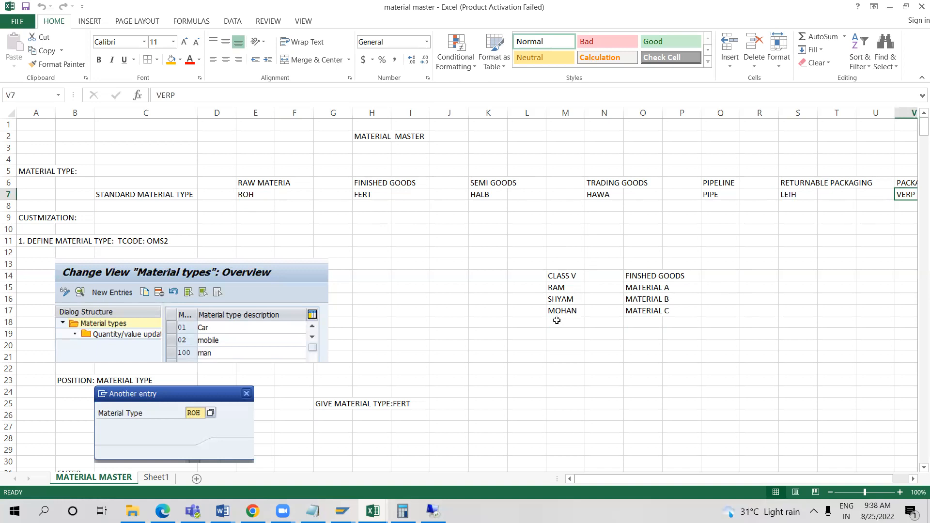
pyautogui.click(565, 276)
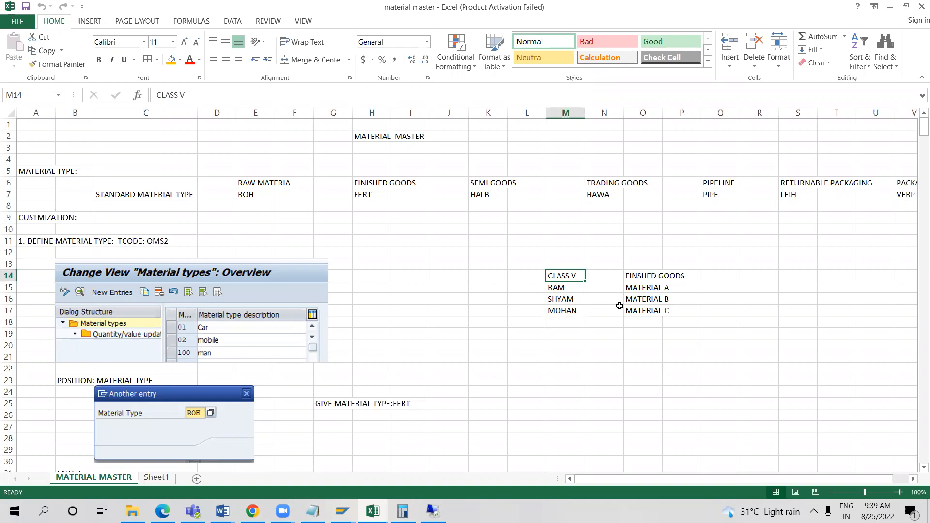
pyautogui.click(643, 288)
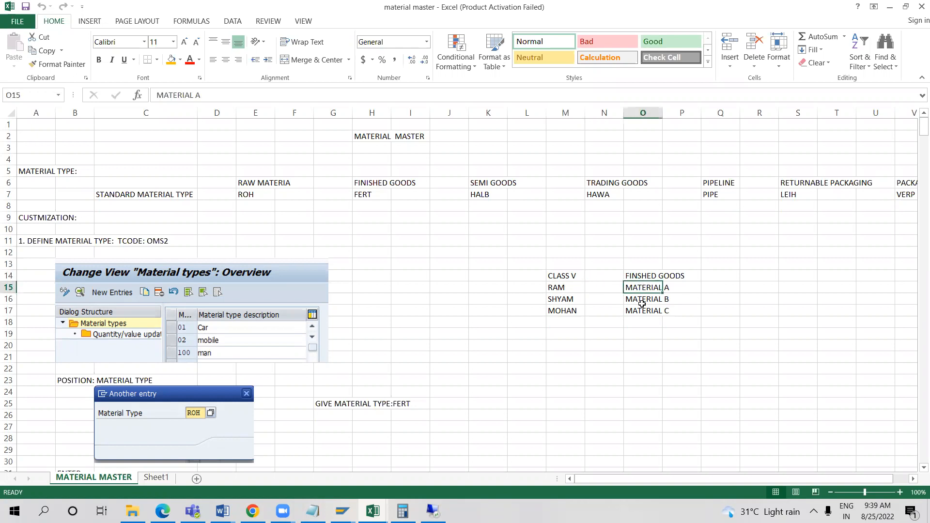
pyautogui.click(643, 321)
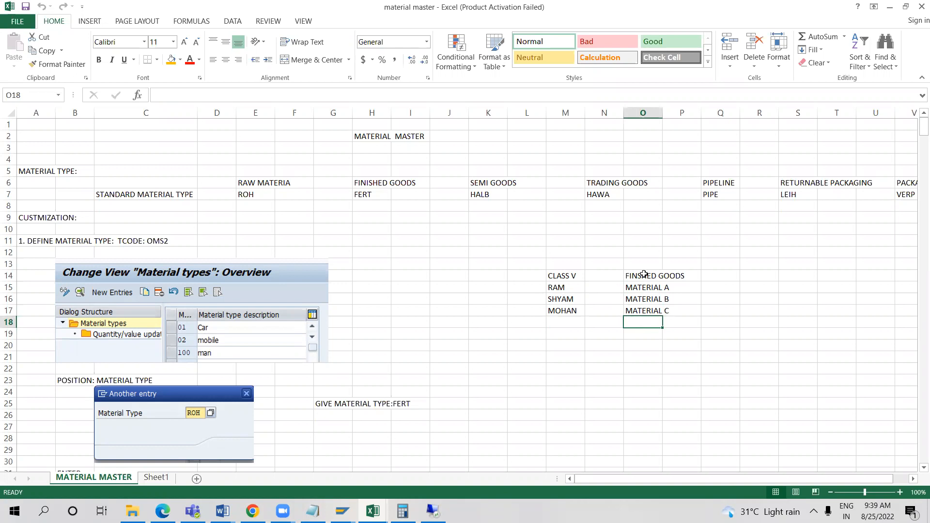
pyautogui.click(644, 274)
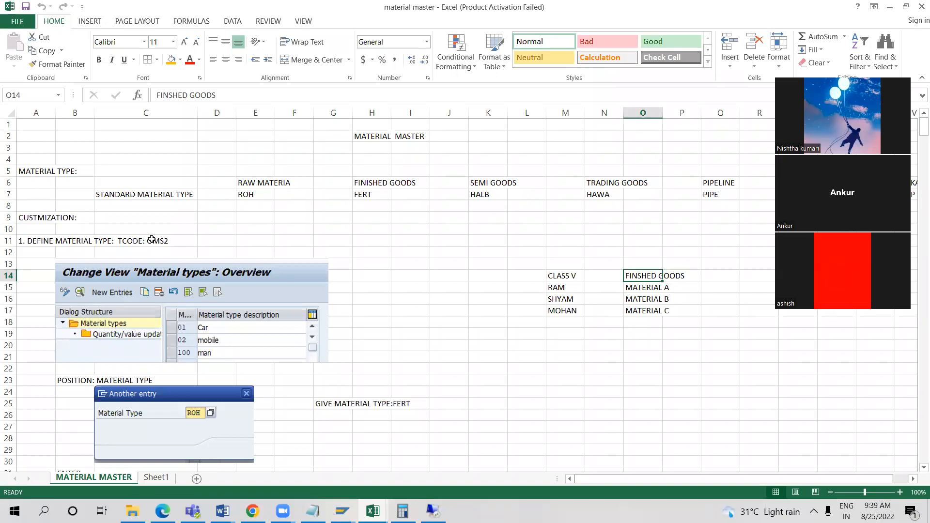
pyautogui.click(275, 4)
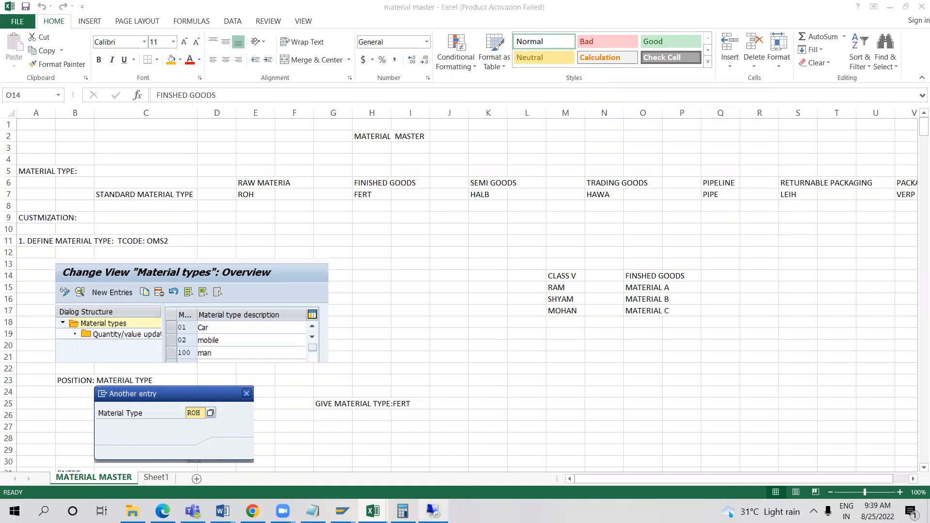
# Switch to the SAP remote session and leave the company code overview for the SAP Easy Access screen
pyautogui.click(433, 511)
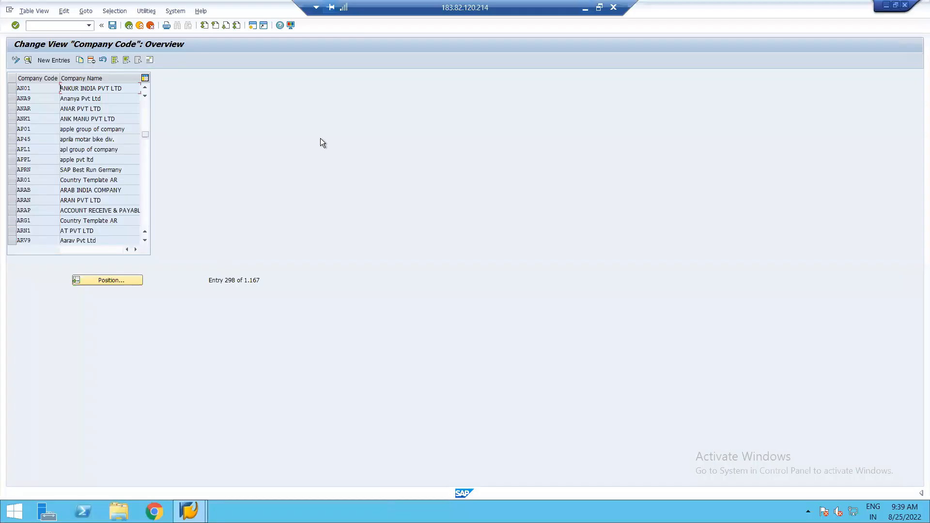
pyautogui.click(42, 26)
pyautogui.write('/n')
pyautogui.press('Return')
# Run transaction OMS2 to open the material types overview
pyautogui.click(42, 26)
pyautogui.write('oms2')
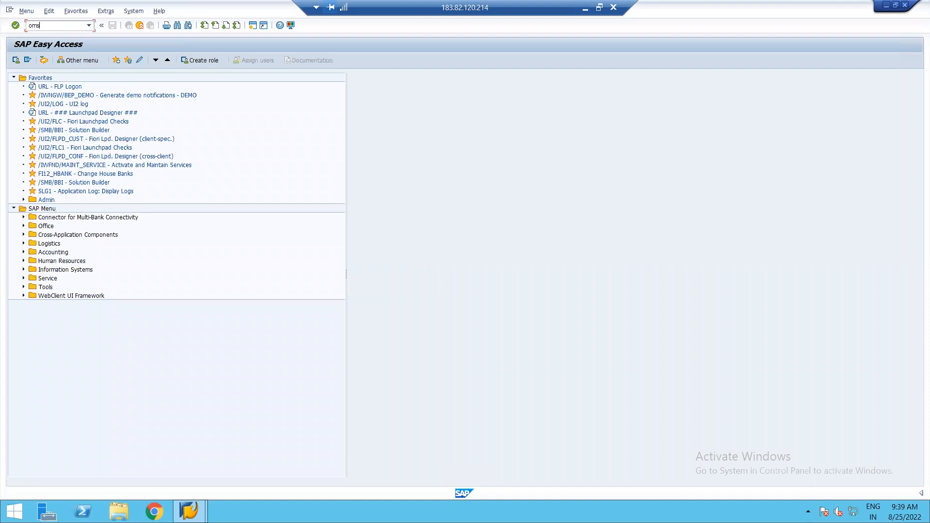
pyautogui.press('BackSpace')
pyautogui.press('BackSpace')
pyautogui.press('BackSpace')
pyautogui.press('BackSpace')
pyautogui.write('OMS2')
pyautogui.press('Return')
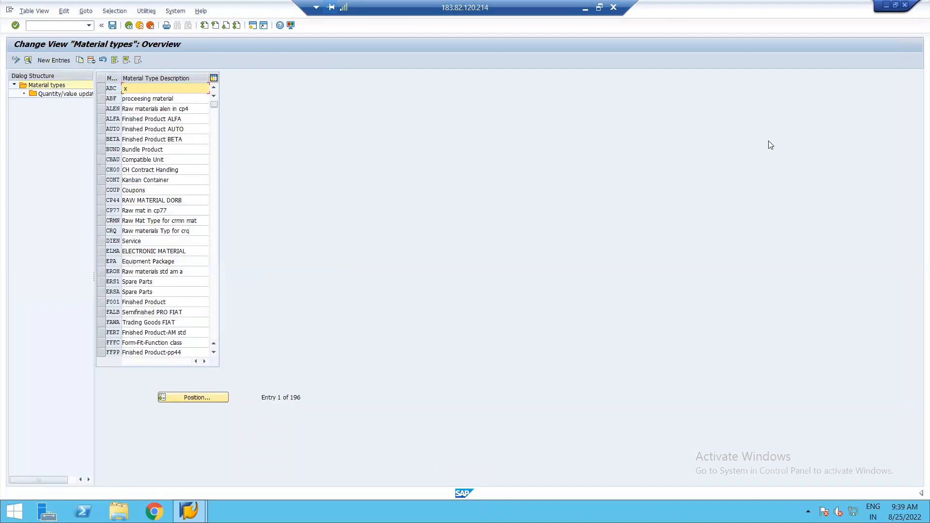
# Reduce the remote session to a window and check the material type definition notes in the Excel workbook
pyautogui.click(599, 7)
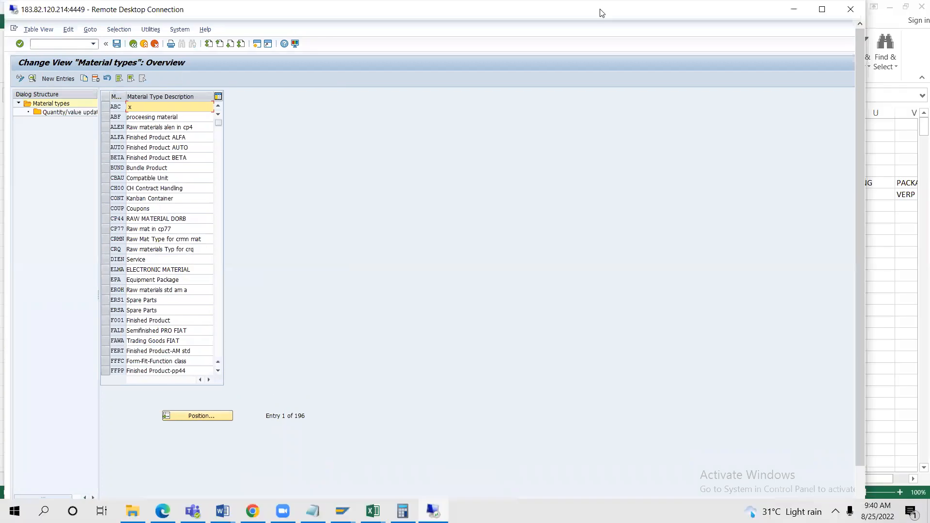
pyautogui.click(879, 248)
pyautogui.scroll(-3, 253, 283)
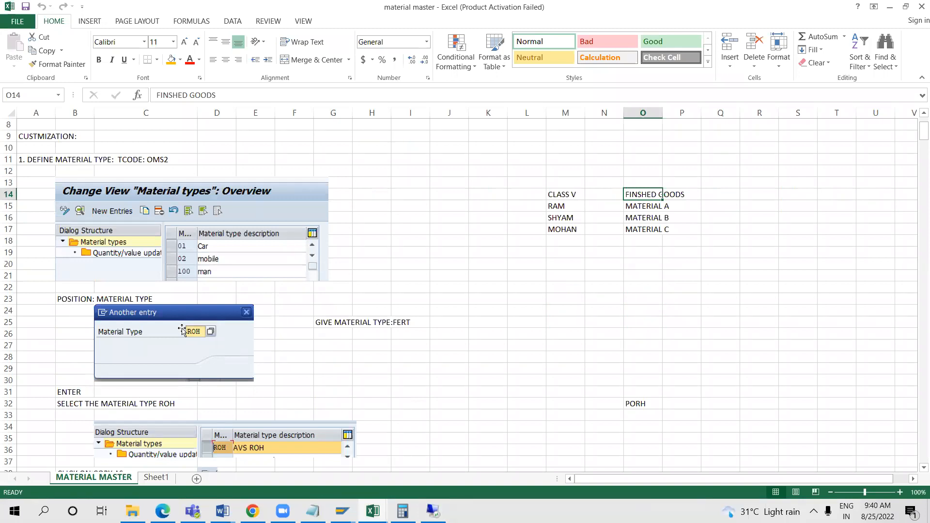
pyautogui.scroll(3, 182, 332)
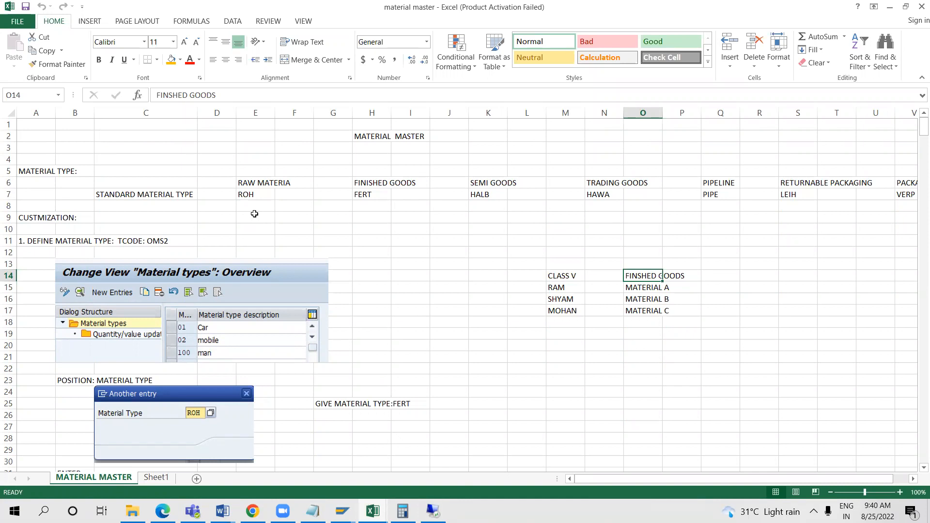
# Return to the SAP session and position the material types list at entry ROH
pyautogui.click(432, 511)
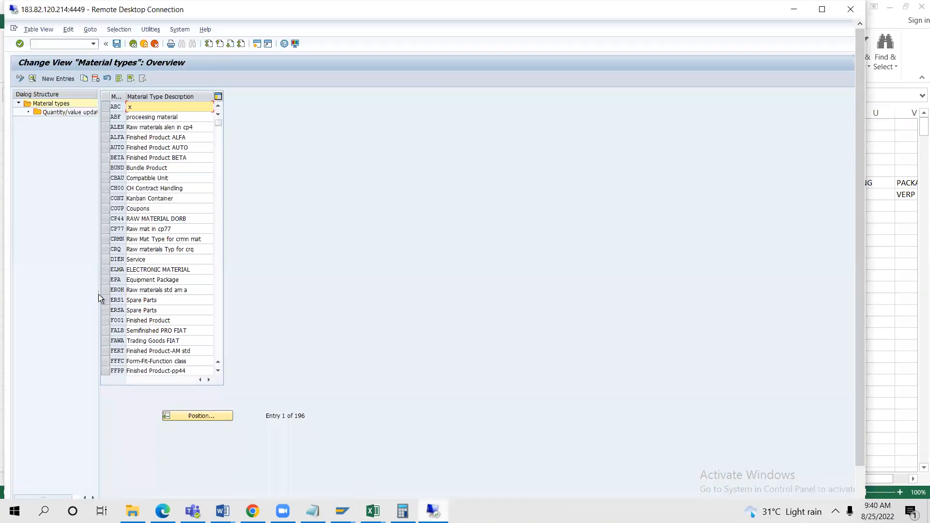
pyautogui.click(184, 417)
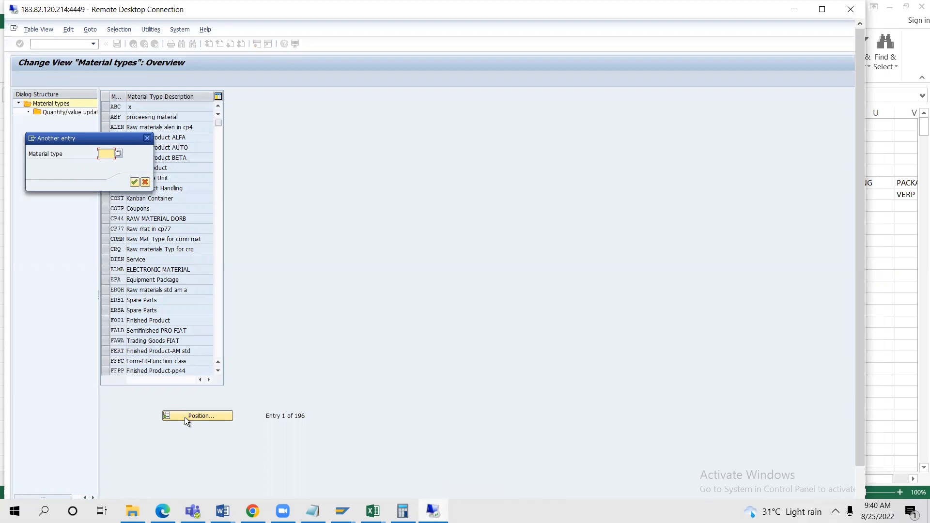
pyautogui.click(102, 154)
pyautogui.write('ROH')
pyautogui.click(133, 182)
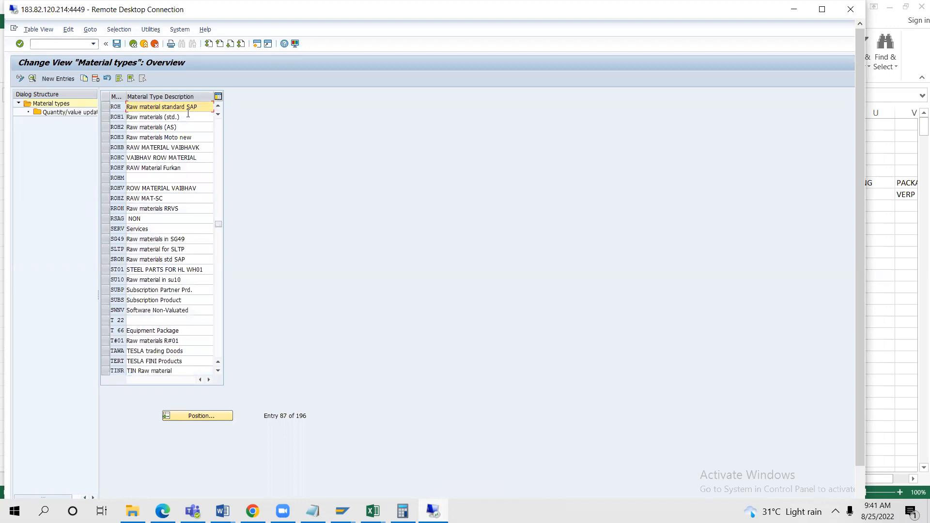
# Copy the ROH material type as a new entry with the material type code ANOH
pyautogui.click(104, 109)
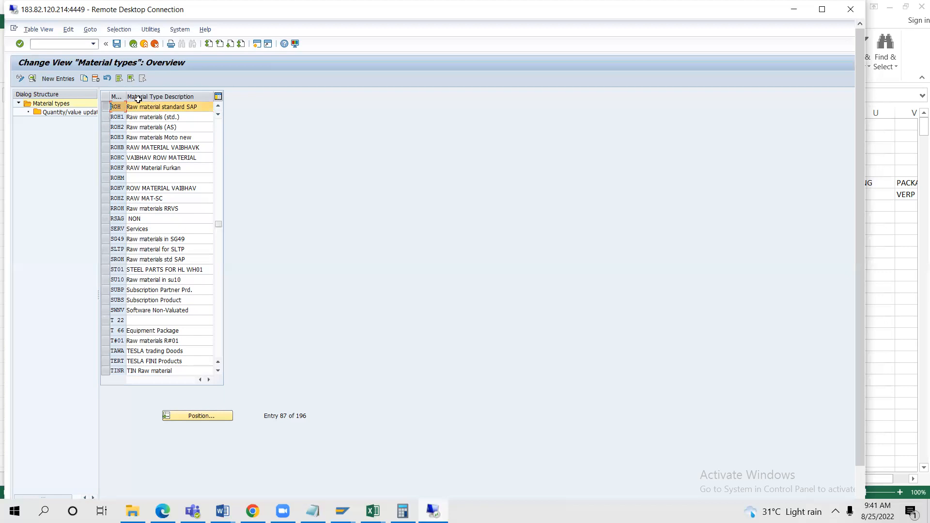
pyautogui.click(83, 79)
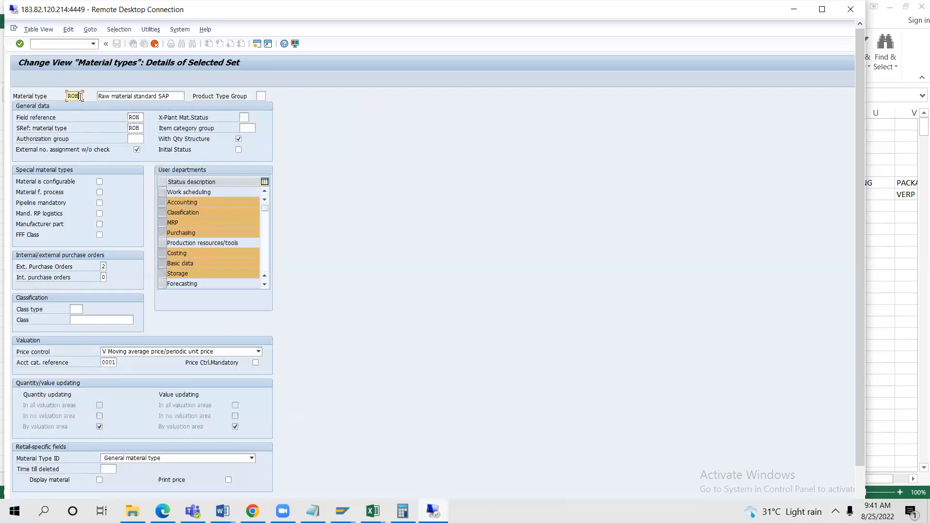
pyautogui.press('BackSpace')
pyautogui.press('BackSpace')
pyautogui.press('BackSpace')
pyautogui.write('A')
pyautogui.write('N')
pyautogui.write('C')
pyautogui.press('Tab')
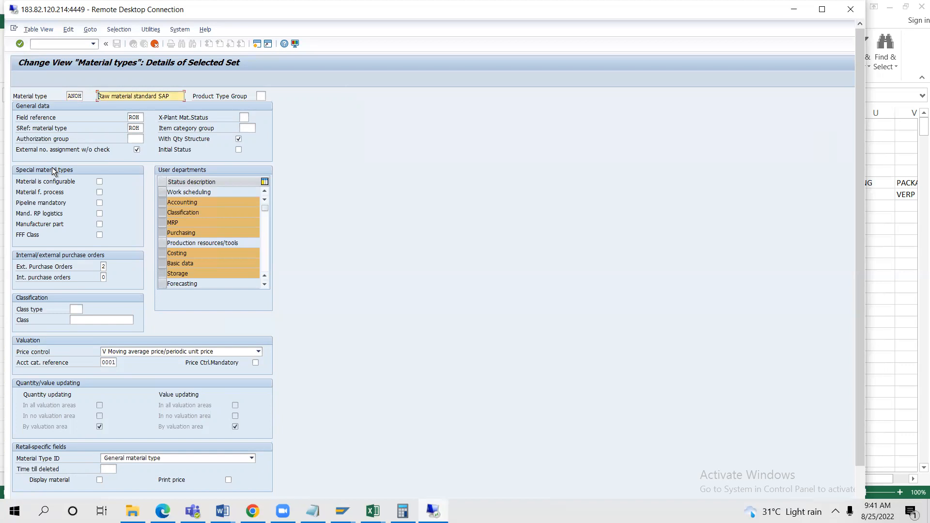
# Set the new material type's description to "Raw material AN01" and confirm copying it with its dependent entries
pyautogui.click(172, 94)
pyautogui.press('BackSpace')
pyautogui.press('BackSpace')
pyautogui.press('BackSpace')
pyautogui.press('BackSpace')
pyautogui.press('BackSpace')
pyautogui.press('BackSpace')
pyautogui.press('BackSpace')
pyautogui.press('BackSpace')
pyautogui.press('BackSpace')
pyautogui.press('BackSpace')
pyautogui.press('BackSpace')
pyautogui.press('BackSpace')
pyautogui.write('A')
pyautogui.write('N01')
pyautogui.press('Return')
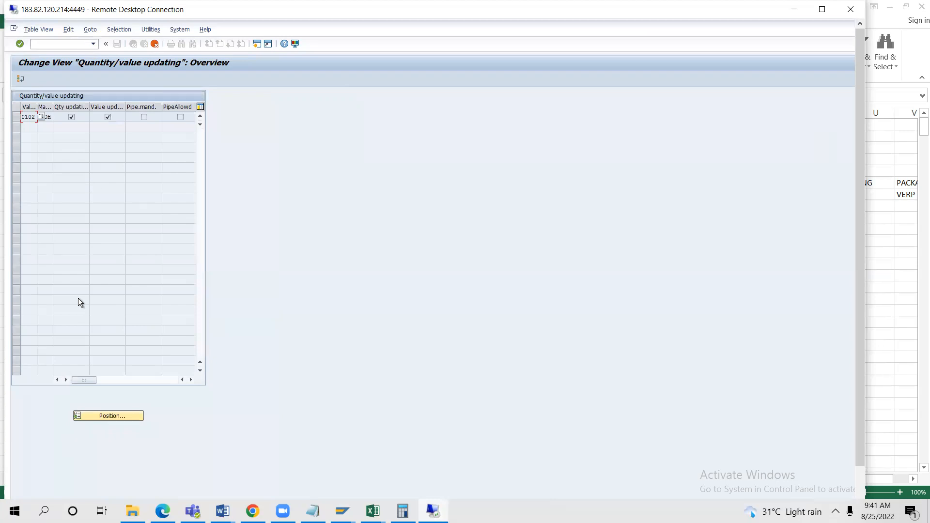
pyautogui.press('Return')
# Switch to the material master workbook and read the instructions for copying ROH and selecting the new material type
pyautogui.moveTo(373, 511)
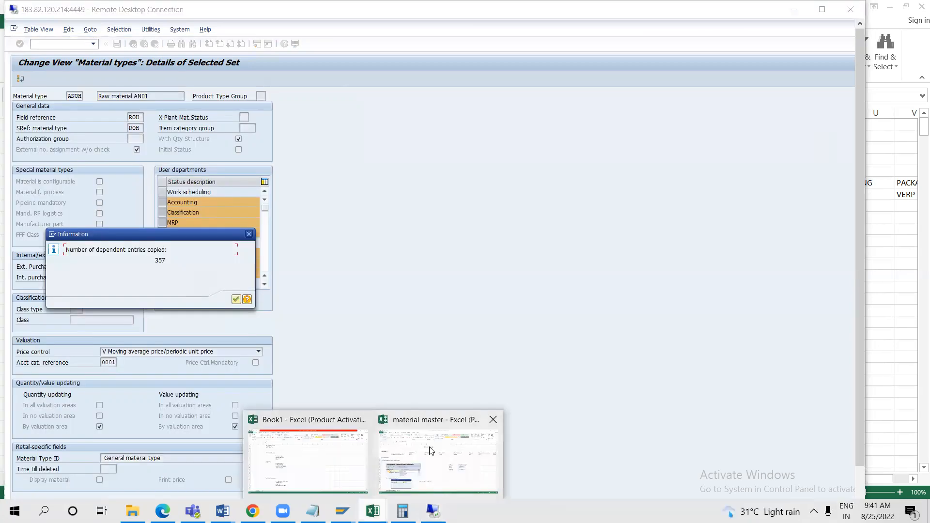
pyautogui.click(428, 451)
pyautogui.scroll(-4, 176, 326)
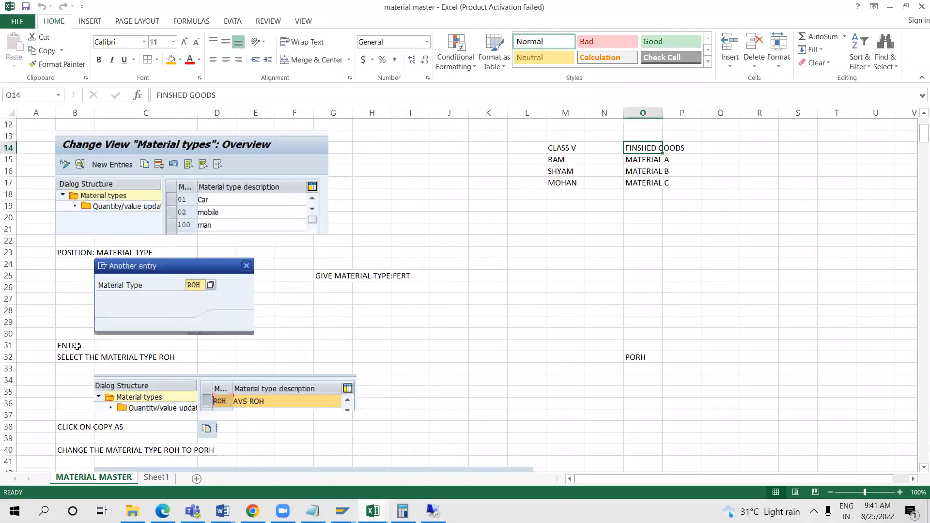
pyautogui.scroll(-2, 187, 364)
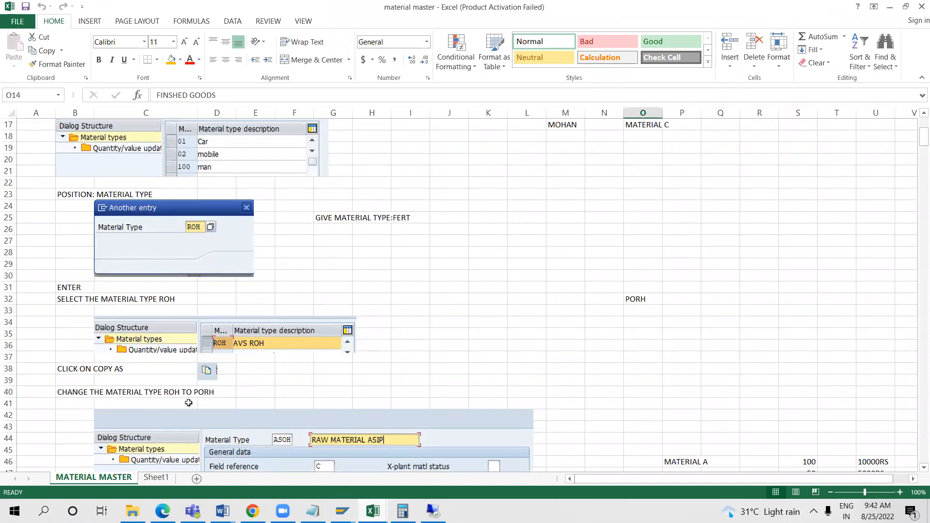
pyautogui.scroll(-1, 188, 403)
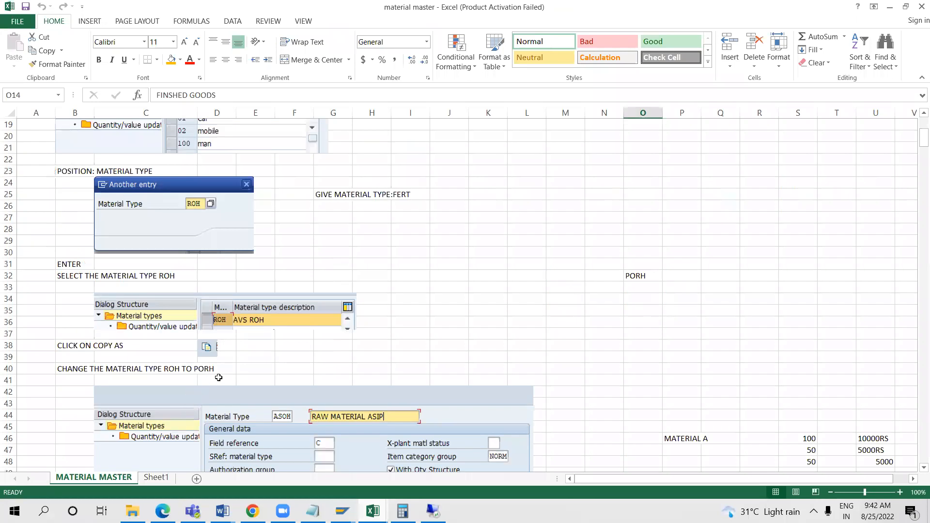
pyautogui.scroll(-4, 218, 377)
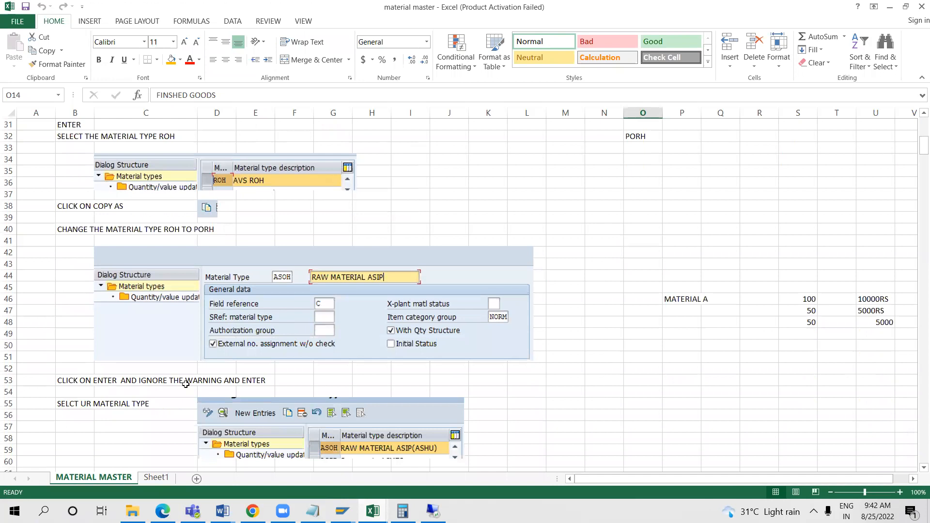
pyautogui.scroll(-3, 248, 388)
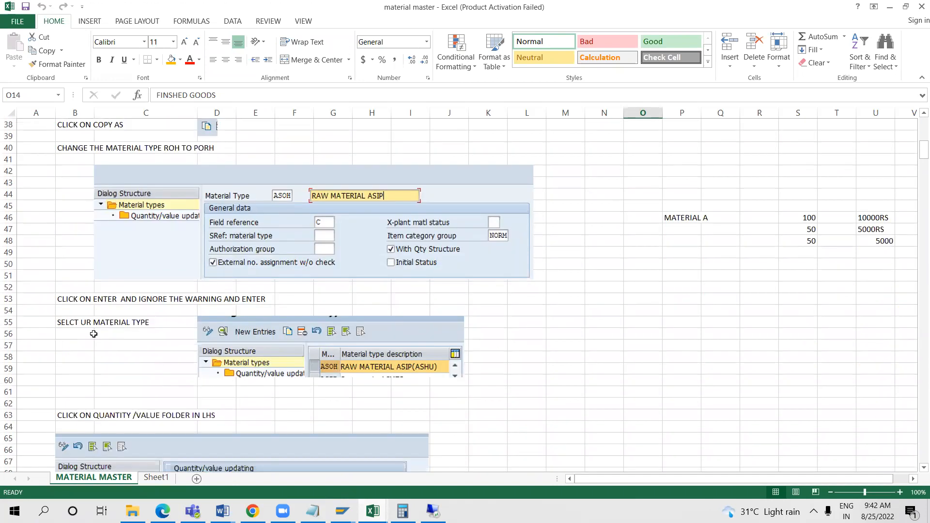
# Back in SAP, acknowledge the copied entries and open Quantity/value updating for material type ANOH
pyautogui.hotkey('alt', 'Tab')
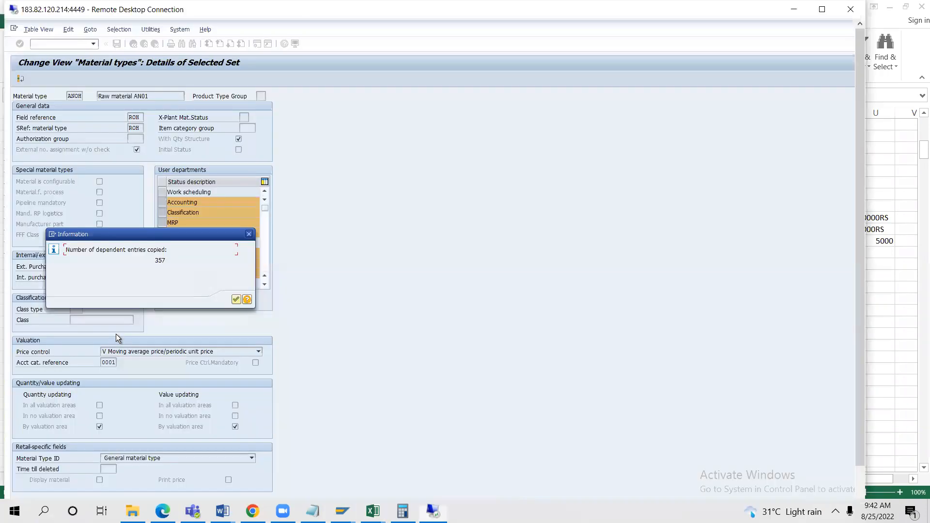
pyautogui.press('Return')
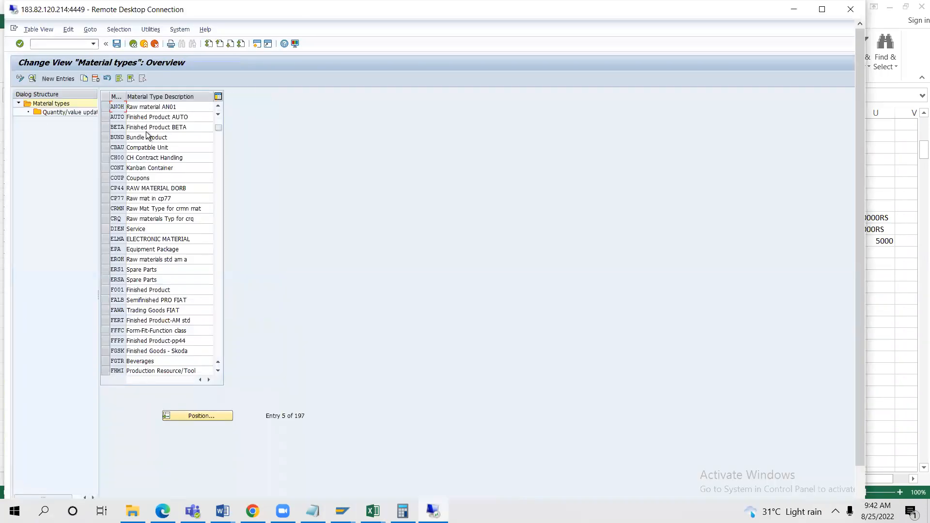
pyautogui.click(103, 106)
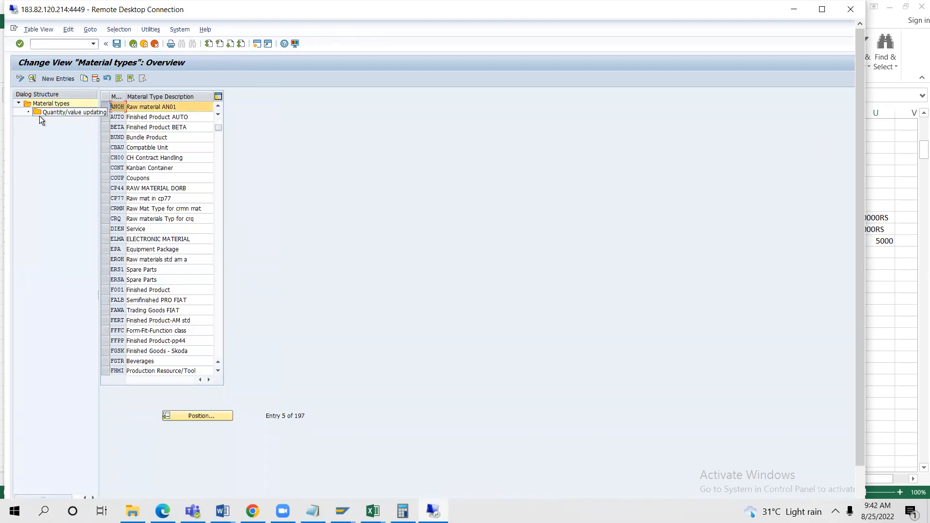
pyautogui.doubleClick(74, 114)
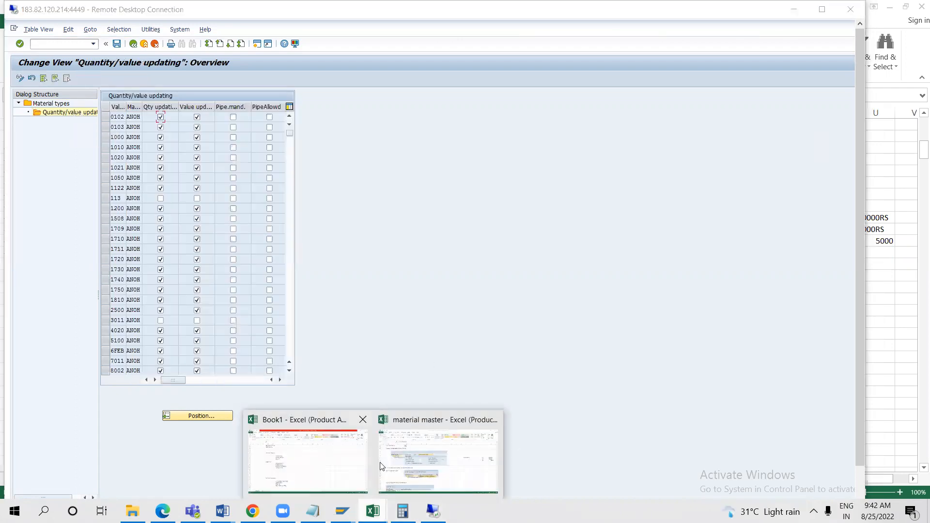
# On Sheet1 of the material master workbook, enter "MATERIA-A" in L15 and "RAW MATERIAL" in L14
pyautogui.click(434, 458)
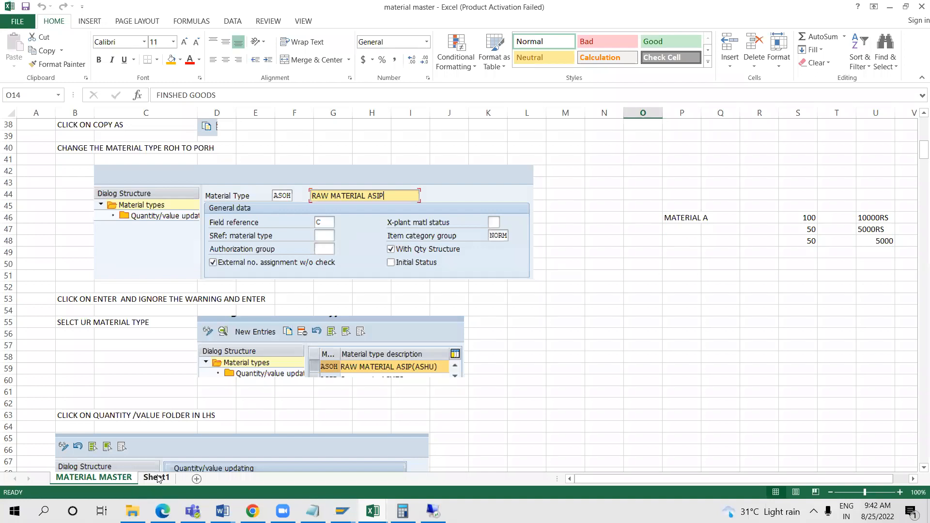
pyautogui.click(157, 479)
pyautogui.click(461, 287)
pyautogui.write('MATERIA')
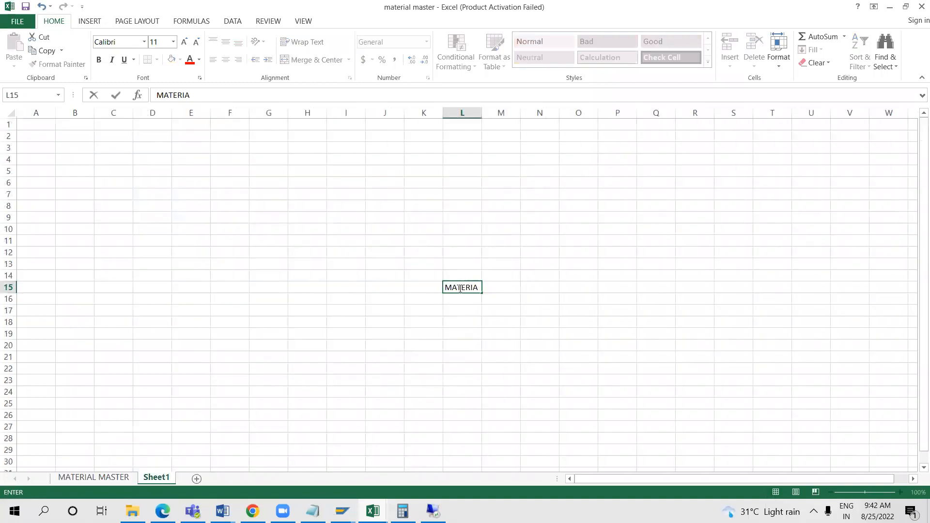
pyautogui.write('-A')
pyautogui.click(456, 273)
pyautogui.write('R')
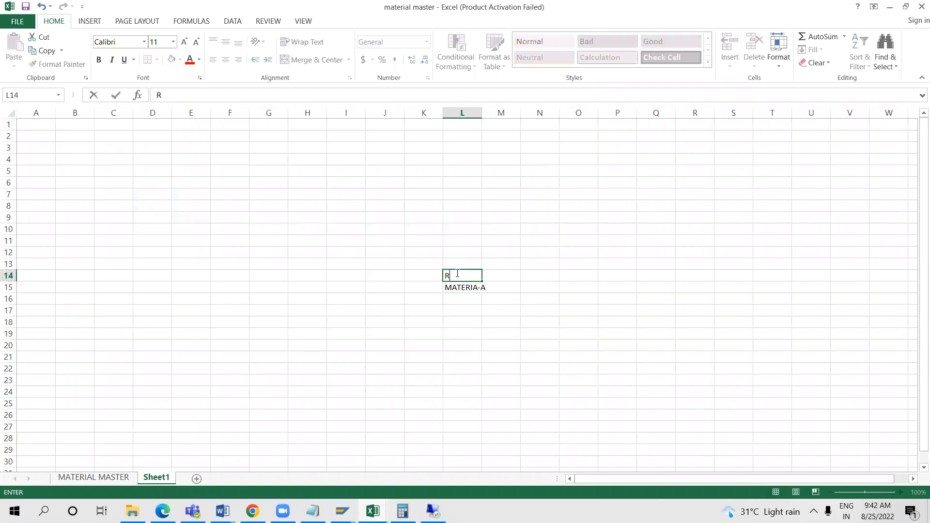
pyautogui.write('AW MATERIAL')
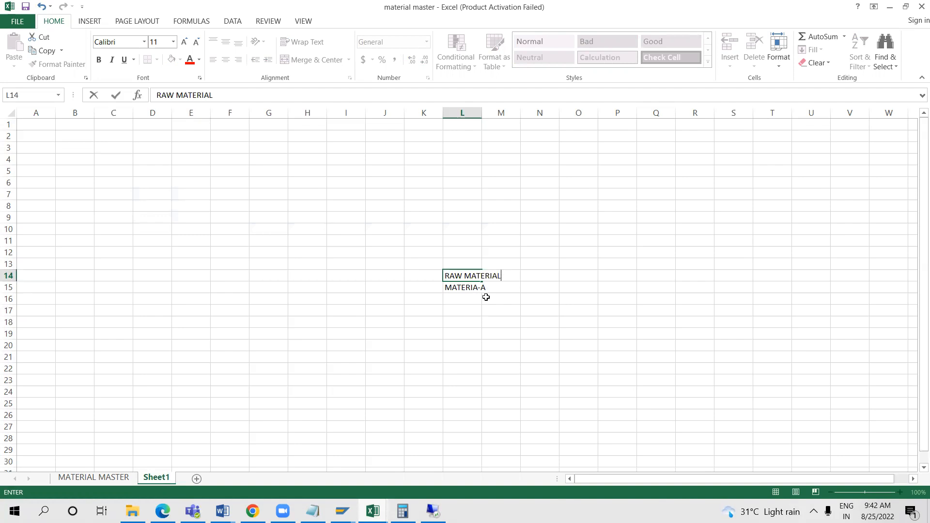
# Finish the Sheet1 entry, switch to SAP and position the Quantity/value updating list at valuation area ANDL
pyautogui.click(513, 284)
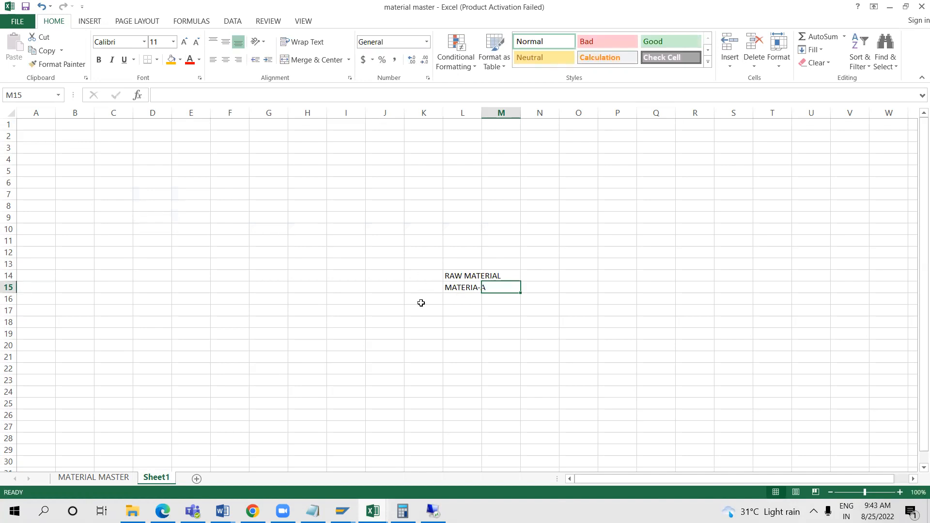
pyautogui.click(462, 290)
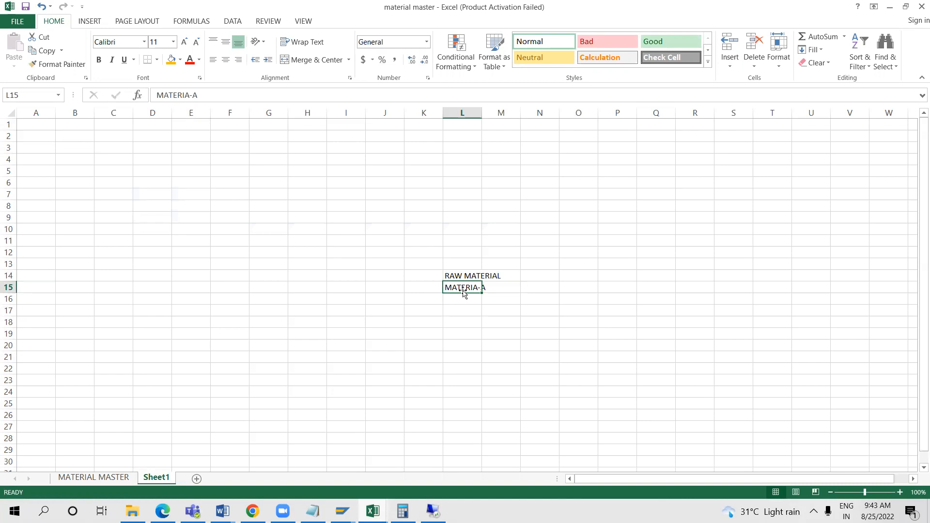
pyautogui.click(433, 511)
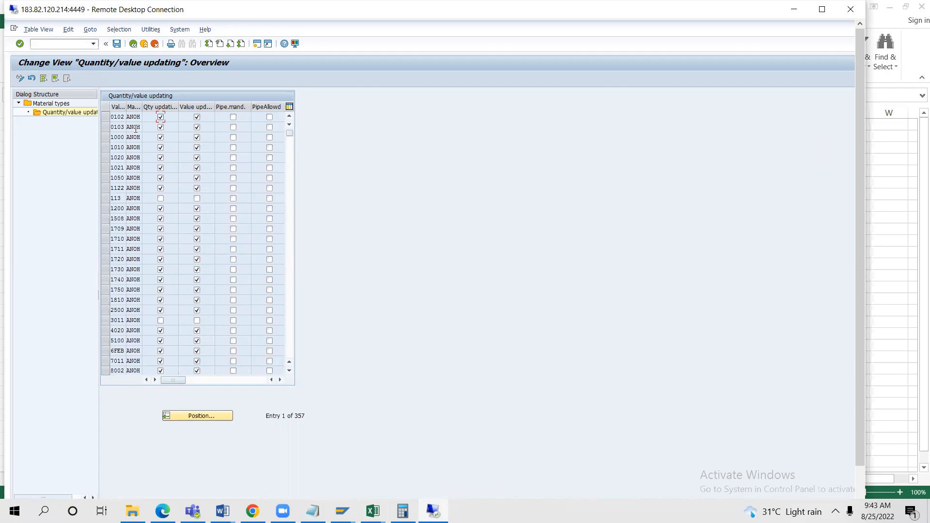
pyautogui.click(185, 416)
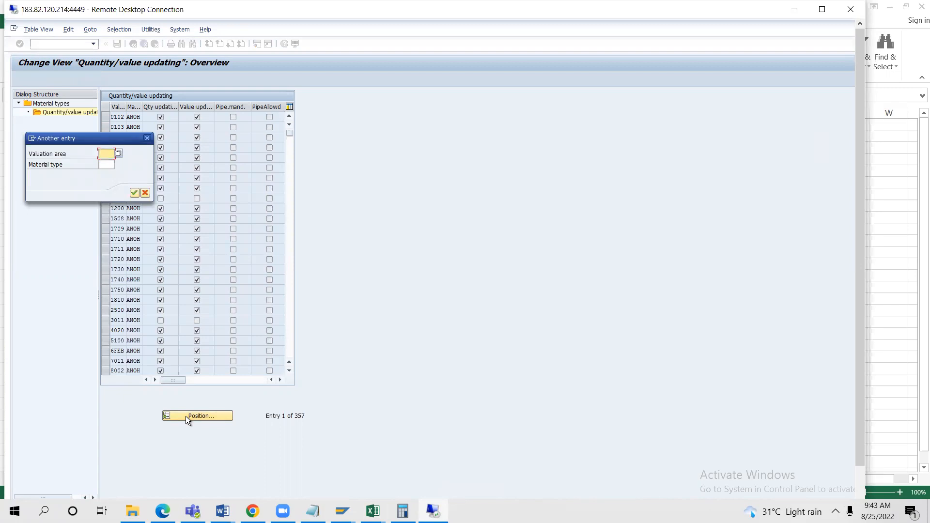
pyautogui.write('ANDL')
pyautogui.press('Return')
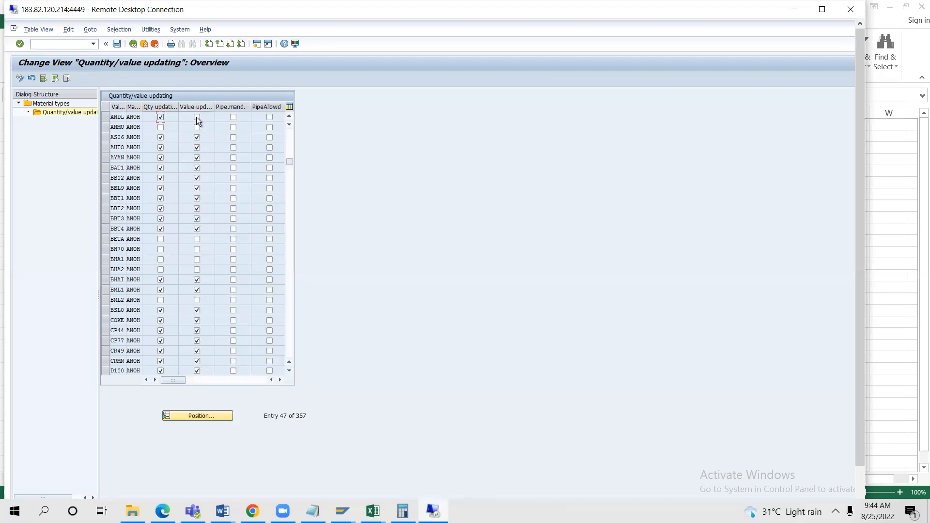
# Enable quantity and value updating of material type ANOH for valuation areas ANDL and ANMU, and save the changes
pyautogui.click(196, 117)
pyautogui.click(160, 129)
pyautogui.click(197, 127)
pyautogui.click(118, 44)
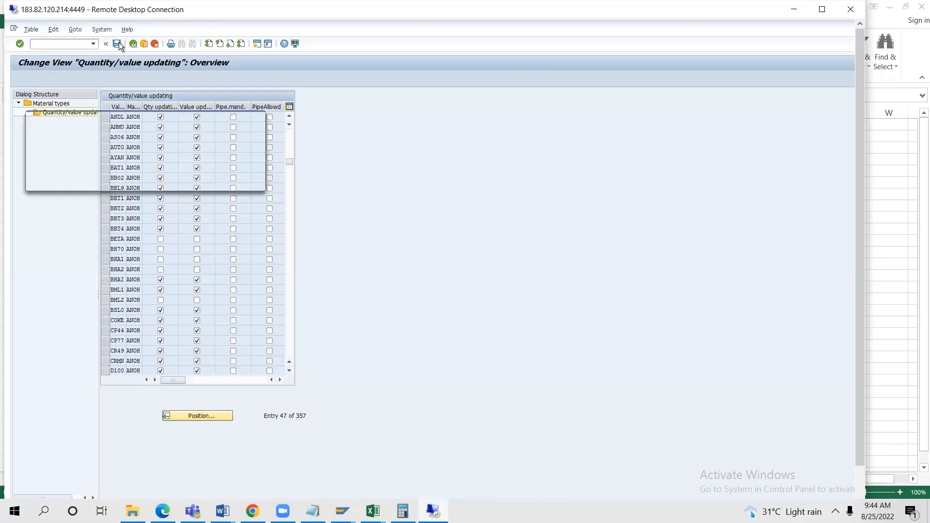
pyautogui.press('Return')
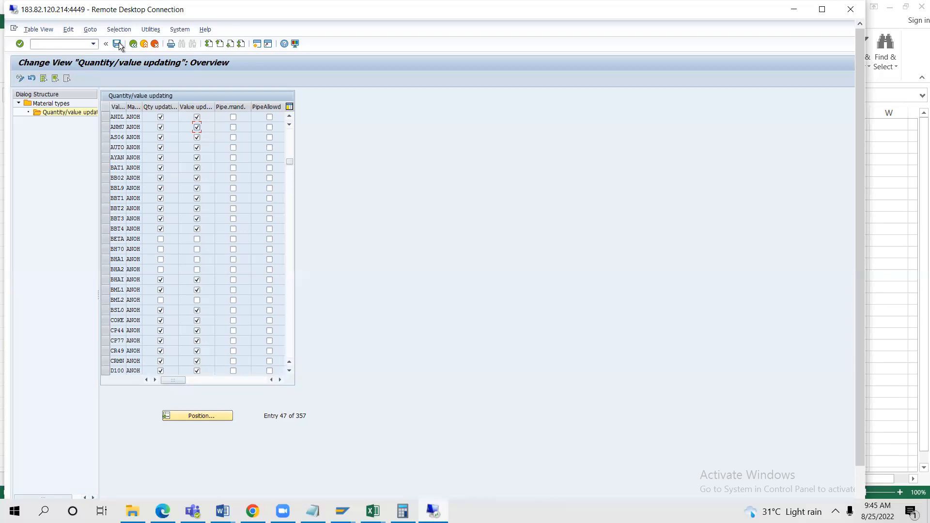
# Switch to Sheet1 of the material master workbook and enter "MATERIA-B" in L16
pyautogui.click(373, 511)
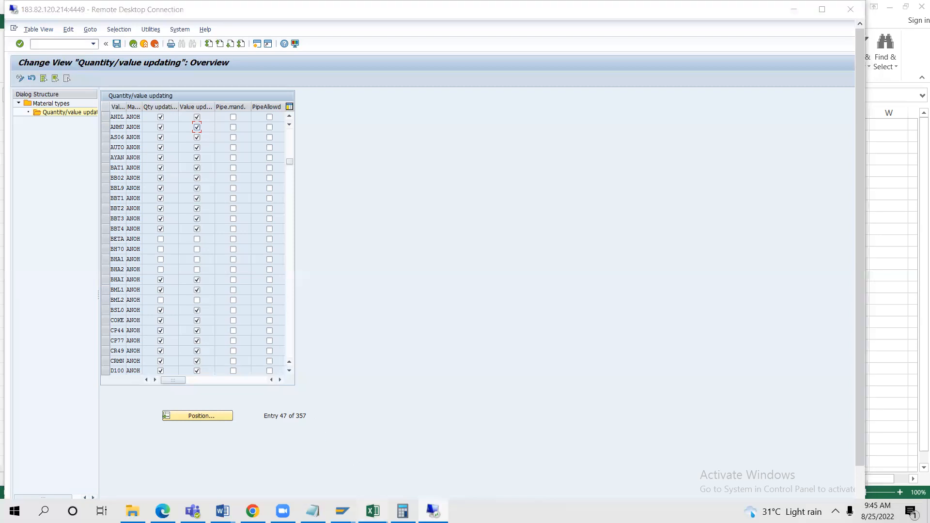
pyautogui.click(433, 459)
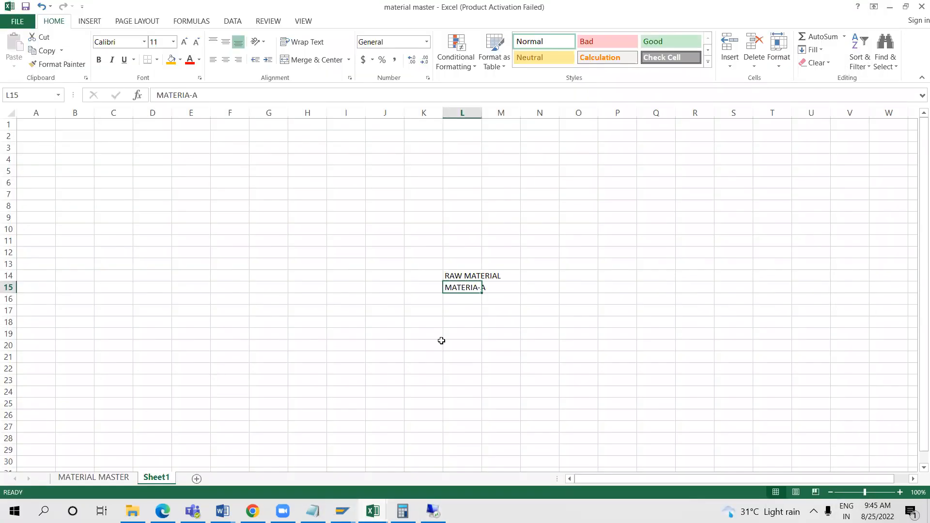
pyautogui.click(456, 301)
pyautogui.write('MATERI')
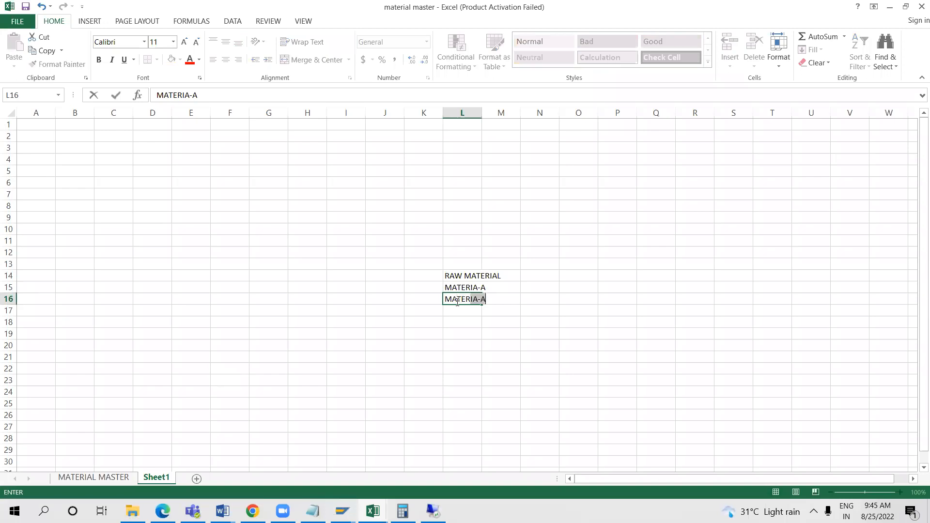
pyautogui.write('A-')
pyautogui.press('BackSpace')
pyautogui.press('BackSpace')
pyautogui.write('-B')
pyautogui.press('Return')
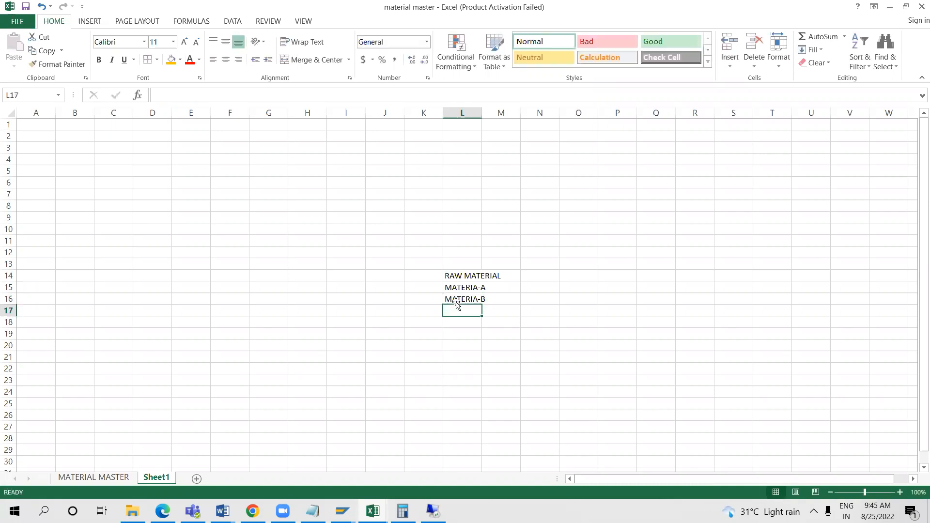
# Enter the material type code "ANOH" in K14, beside the RAW MATERIAL heading
pyautogui.click(457, 275)
pyautogui.click(420, 276)
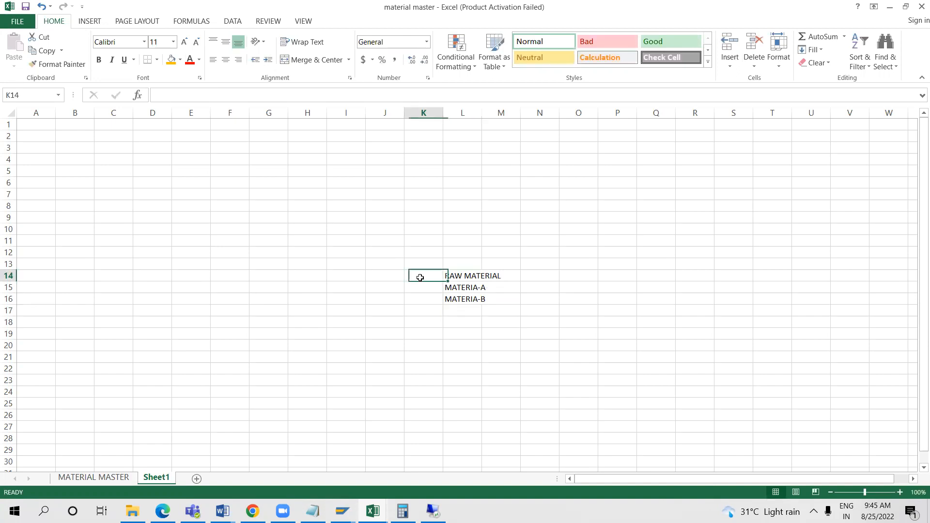
pyautogui.write('ANOH')
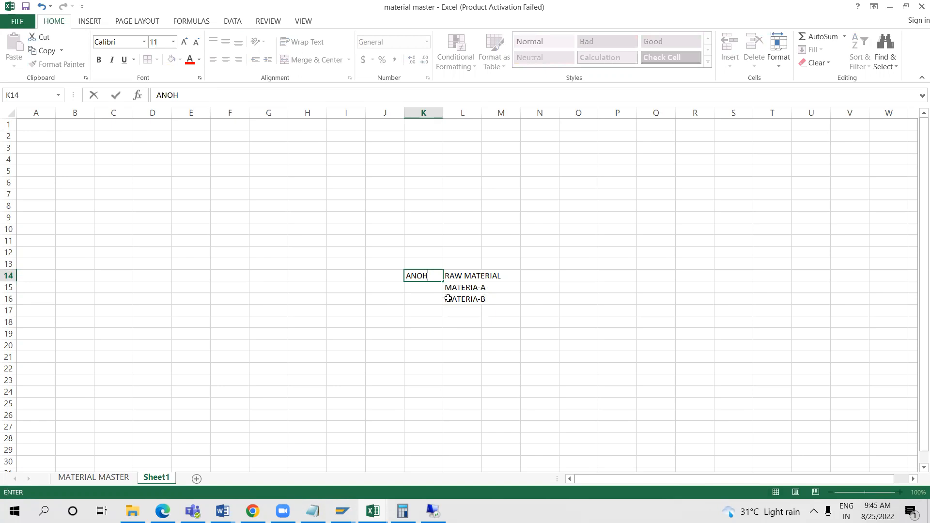
pyautogui.click(469, 286)
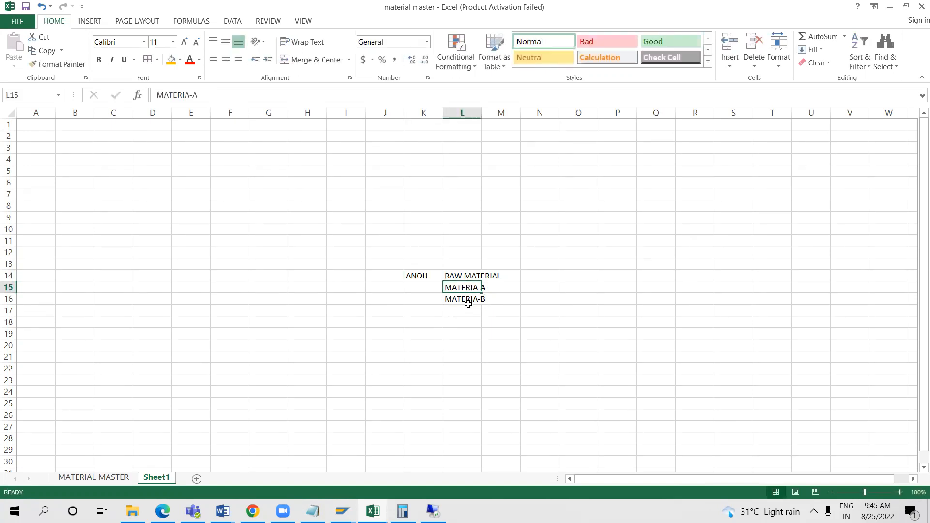
# Number the two materials by entering 10001 in K15 and 10002 in K16
pyautogui.click(471, 309)
pyautogui.press('Up')
pyautogui.press('Up')
pyautogui.click(413, 288)
pyautogui.write('10001')
pyautogui.press('Return')
pyautogui.write('10002')
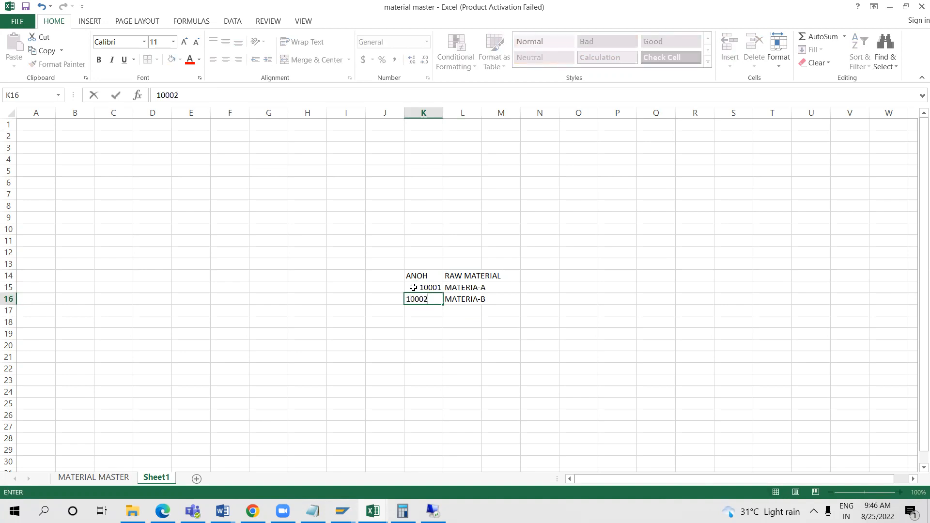
pyautogui.press('Return')
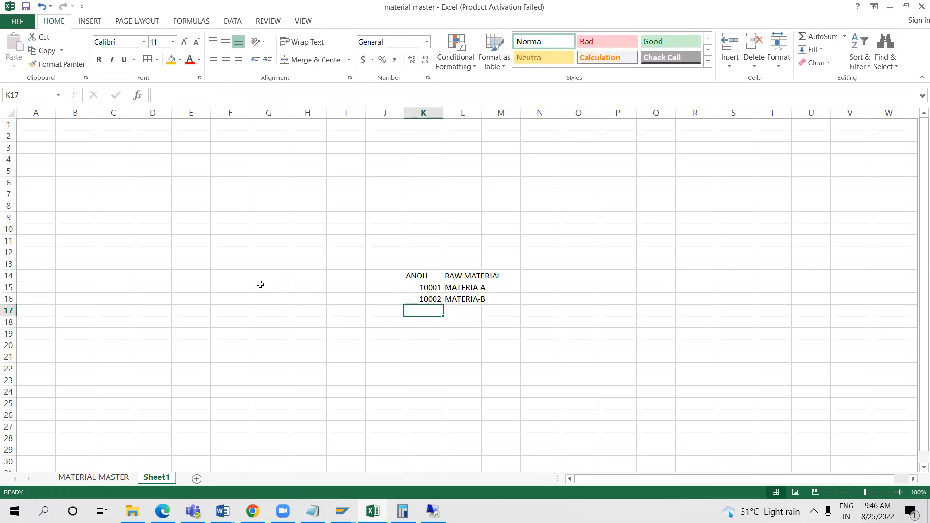
# Enter the heading "NO RANGE" in C15 and the range "1-1000" in C16
pyautogui.click(105, 288)
pyautogui.write('NO R')
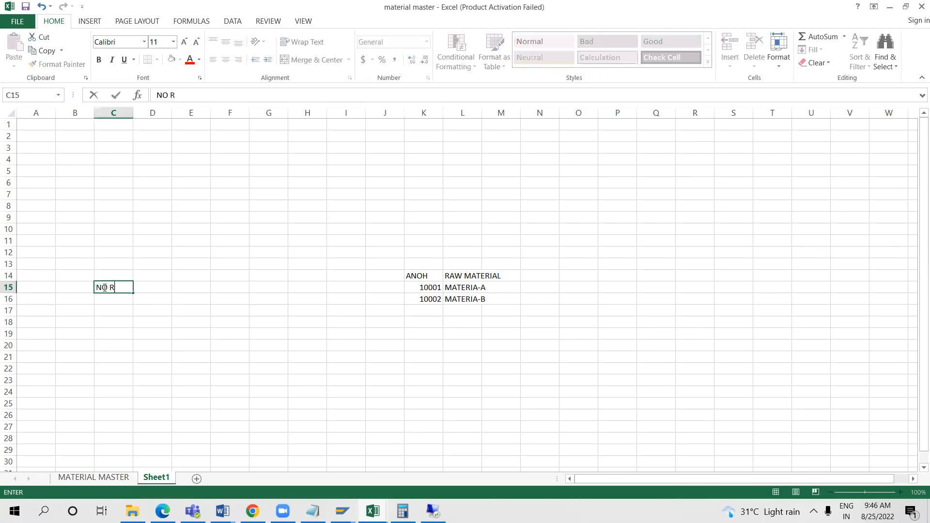
pyautogui.write('ANGE')
pyautogui.press('Return')
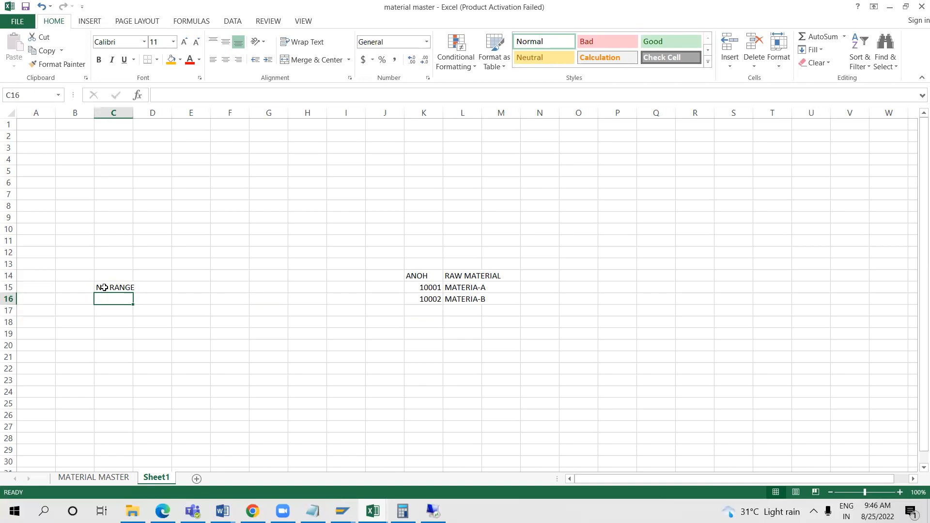
pyautogui.write('1-1')
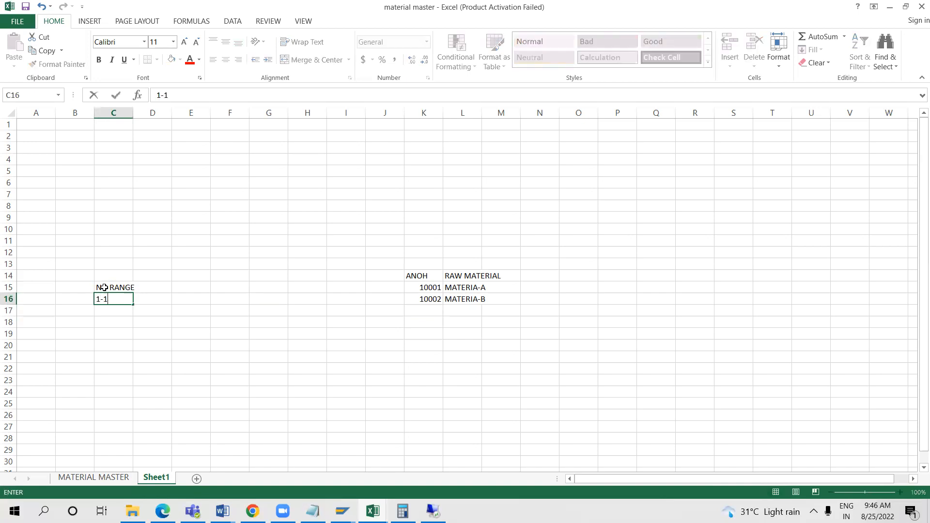
pyautogui.write('000')
pyautogui.press('Return')
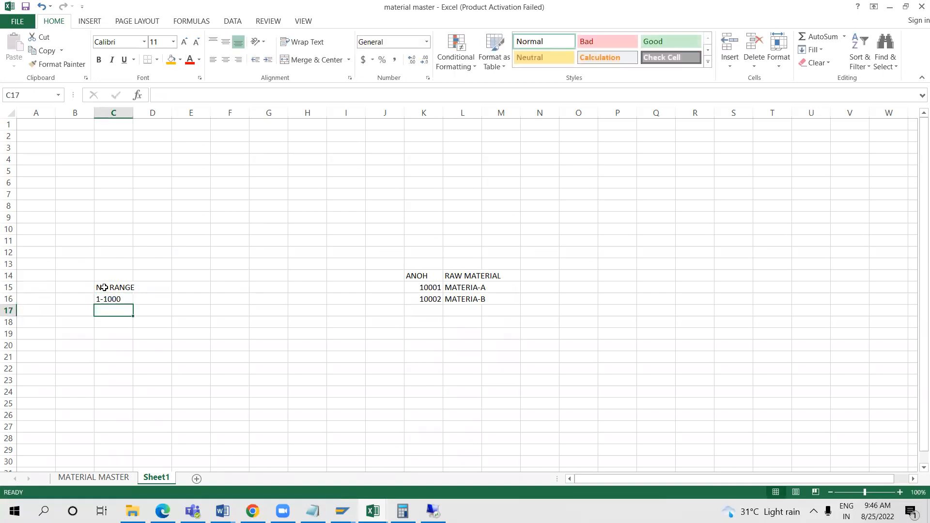
# Set the number of MATERIA-A in K15 to 1 and that of MATERIA-B in K16 to 2
pyautogui.click(465, 287)
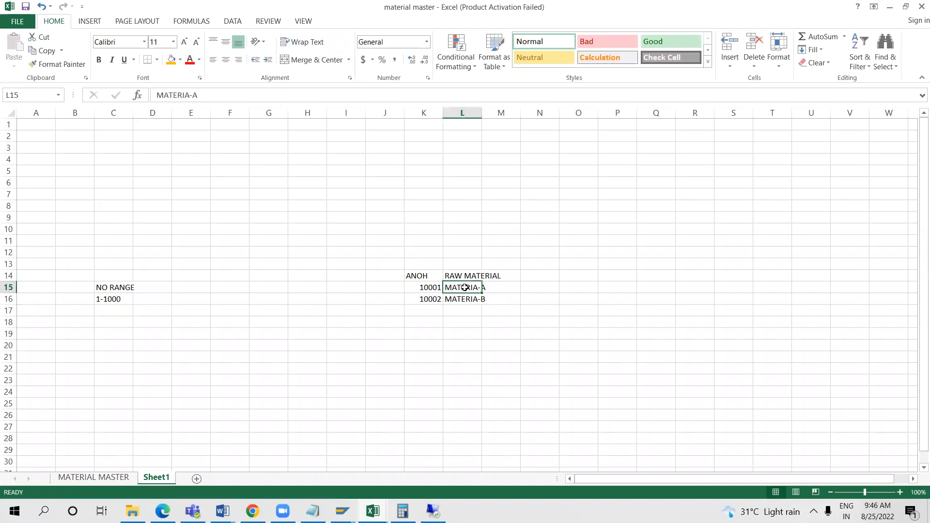
pyautogui.click(429, 288)
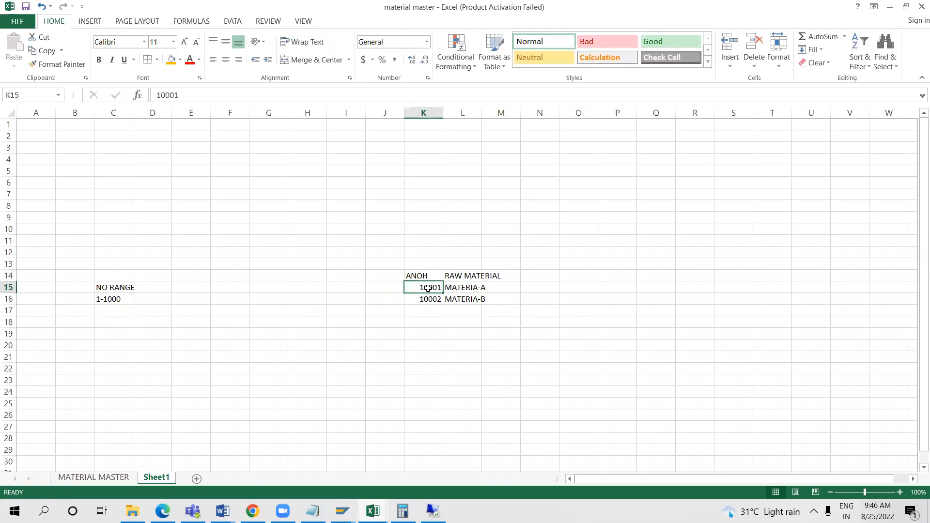
pyautogui.write('1')
pyautogui.press('Return')
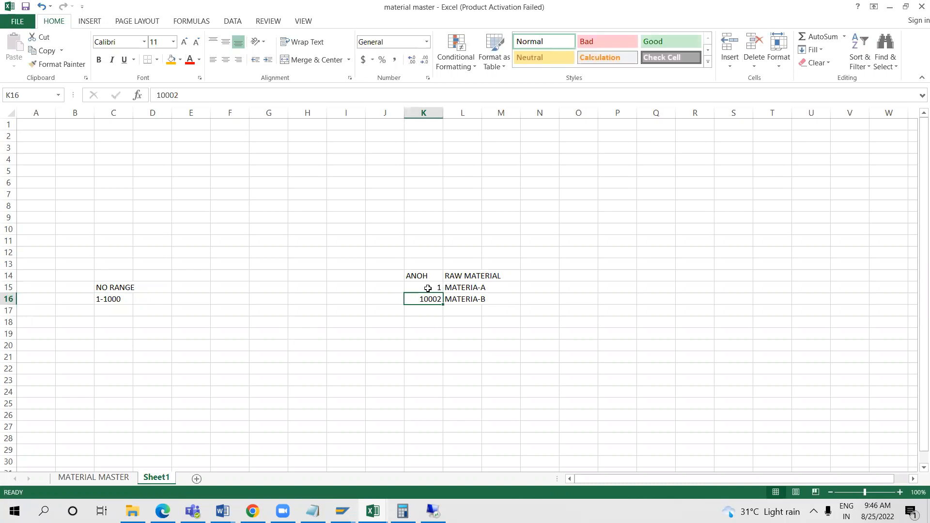
pyautogui.write('2')
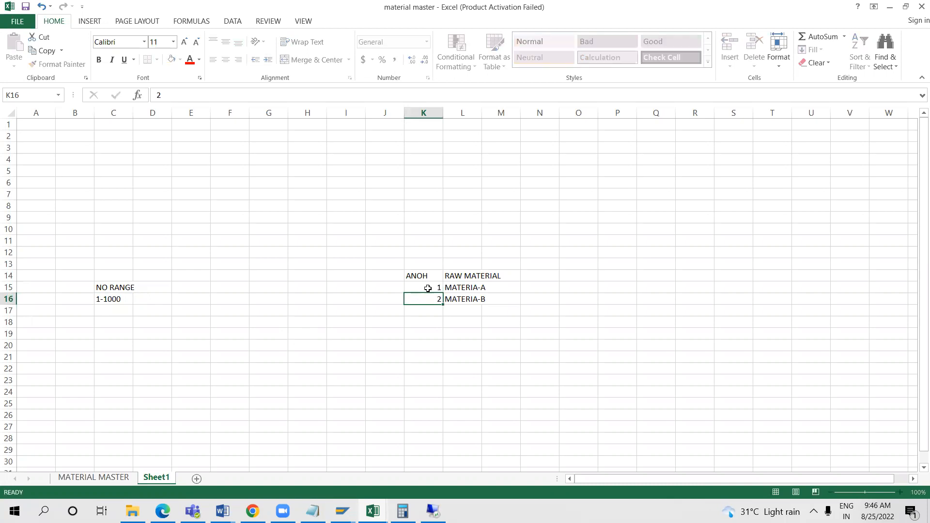
pyautogui.press('Return')
pyautogui.click(463, 308)
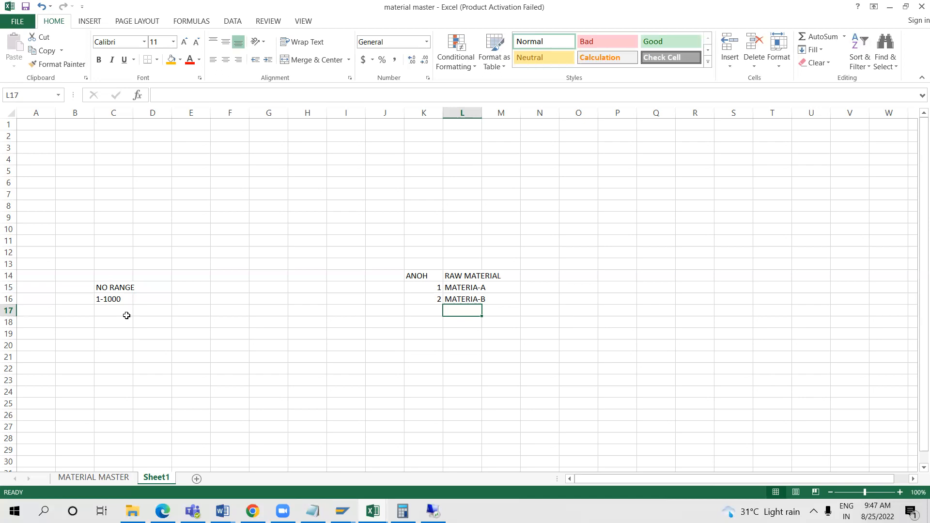
# Look up the number range instructions on the MATERIAL MASTER sheet, and exit the Quantity/value updating view in SAP with /N
pyautogui.click(109, 310)
pyautogui.click(93, 478)
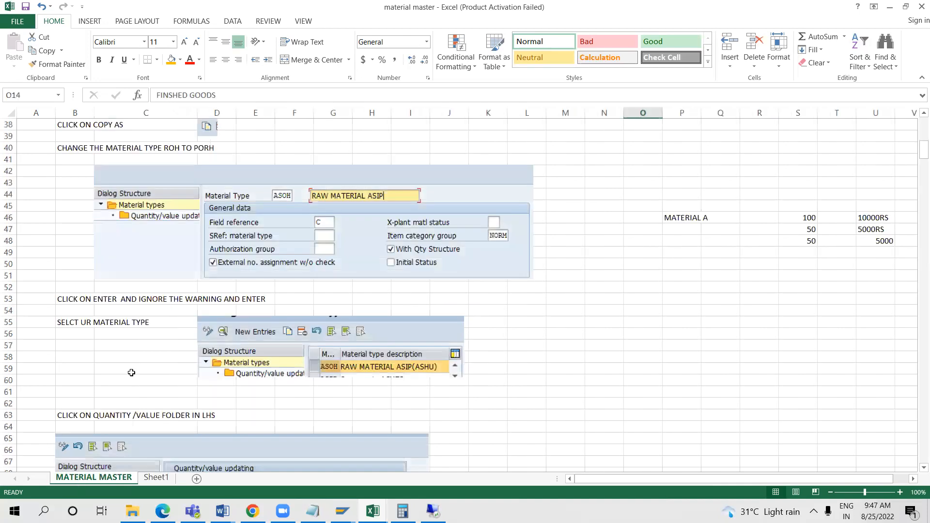
pyautogui.scroll(-20, 132, 373)
pyautogui.scroll(-7, 131, 373)
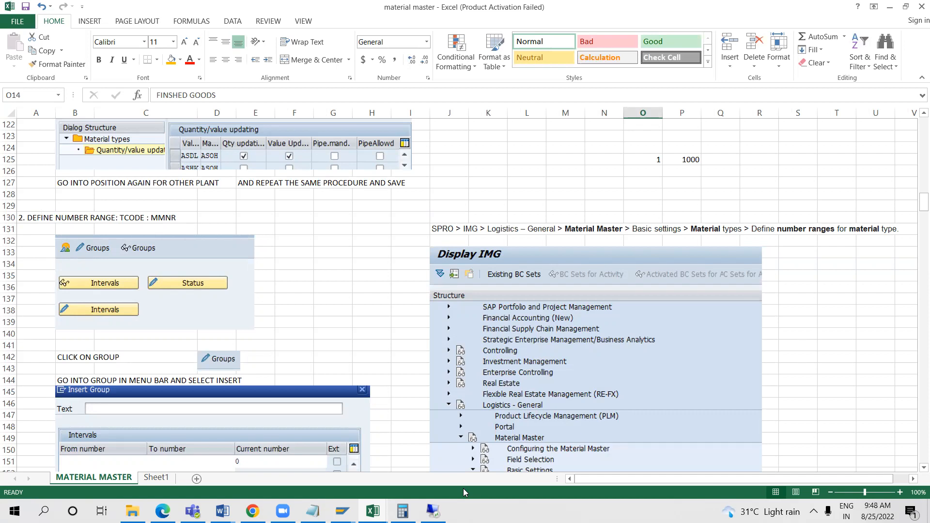
pyautogui.click(432, 511)
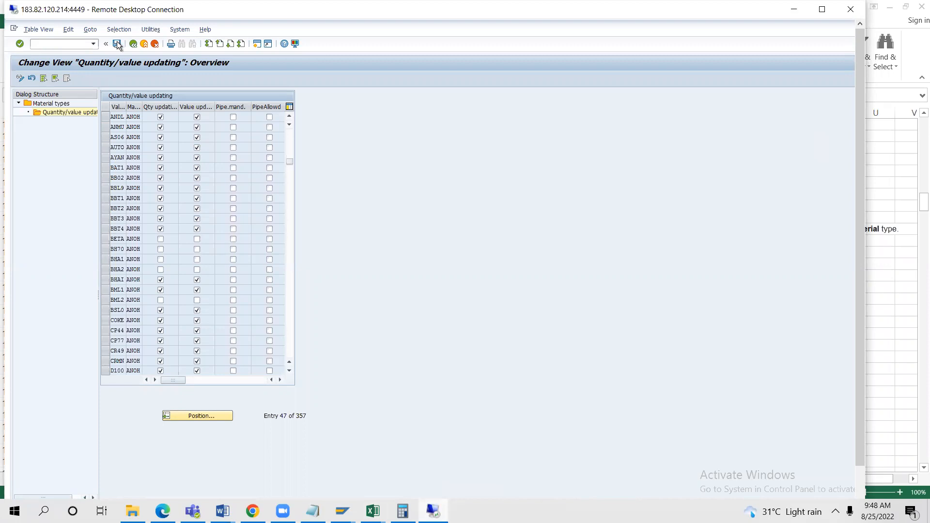
pyautogui.click(65, 44)
pyautogui.write('/N')
pyautogui.press('Return')
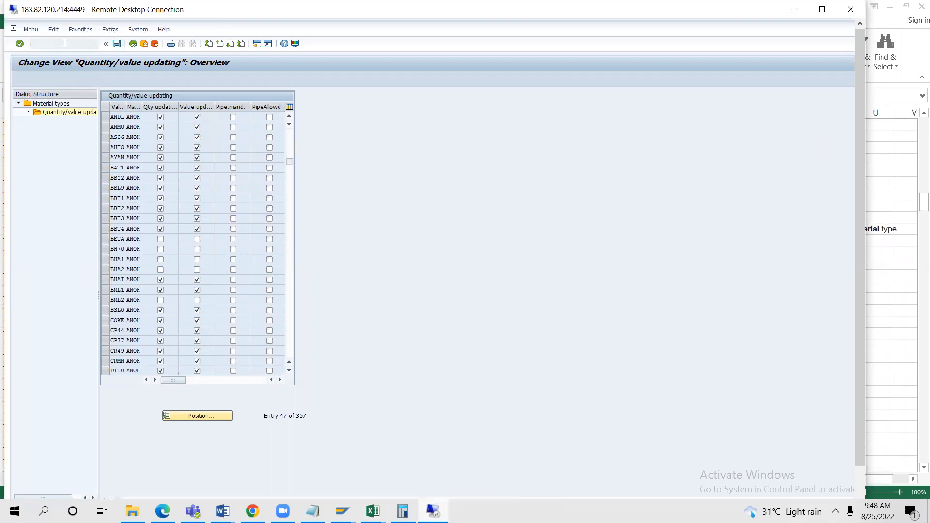
# Open transaction MMNR and start creating a new group in the material master number range groups
pyautogui.click(65, 44)
pyautogui.write('MMNR')
pyautogui.press('Return')
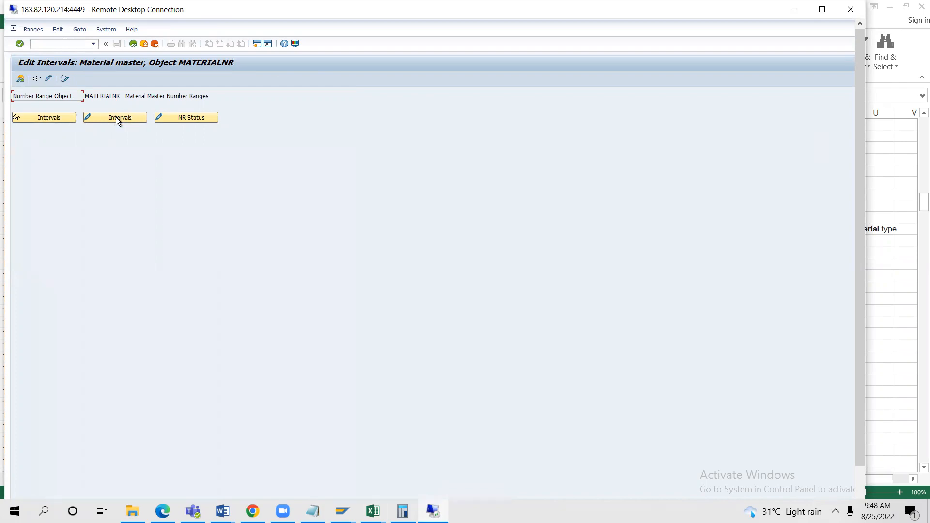
pyautogui.click(49, 79)
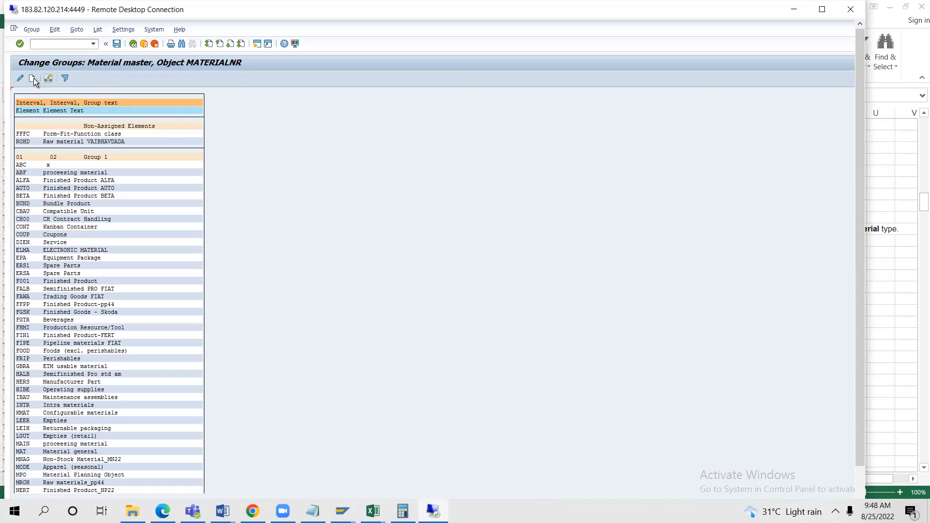
pyautogui.click(33, 79)
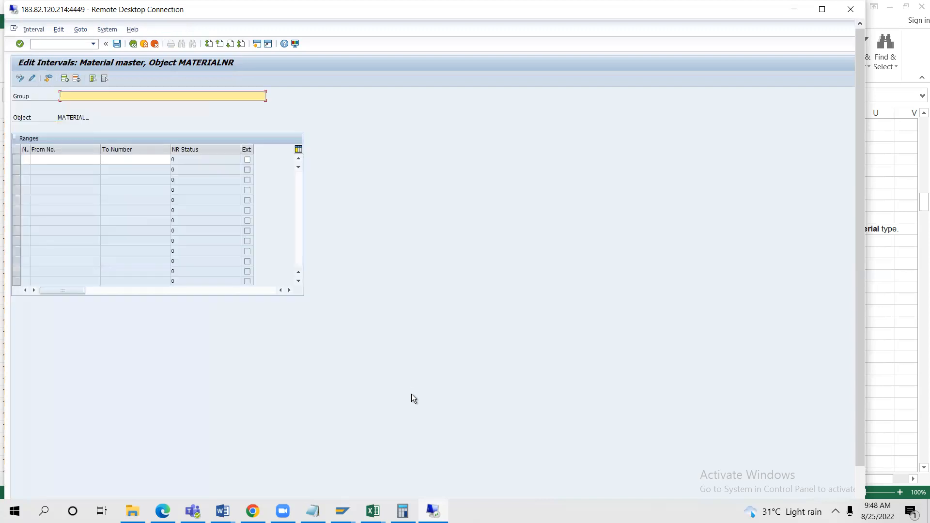
# Switch to Sheet1 of the material master workbook and check the number range noted in C16
pyautogui.click(373, 511)
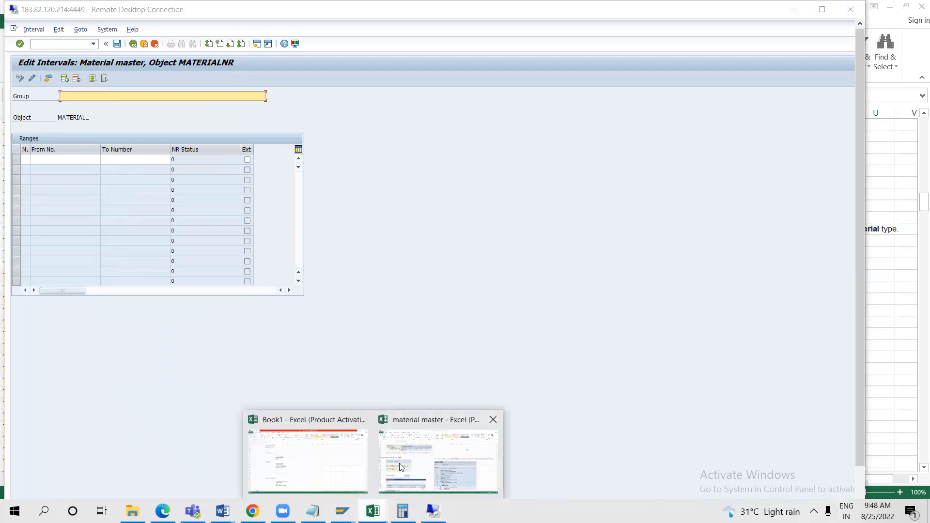
pyautogui.click(414, 470)
pyautogui.click(156, 478)
pyautogui.click(110, 296)
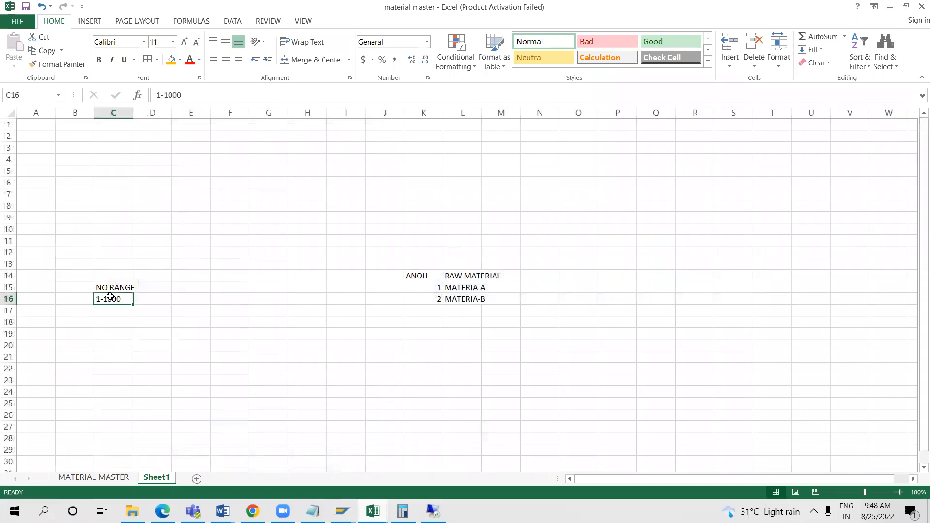
pyautogui.click(70, 298)
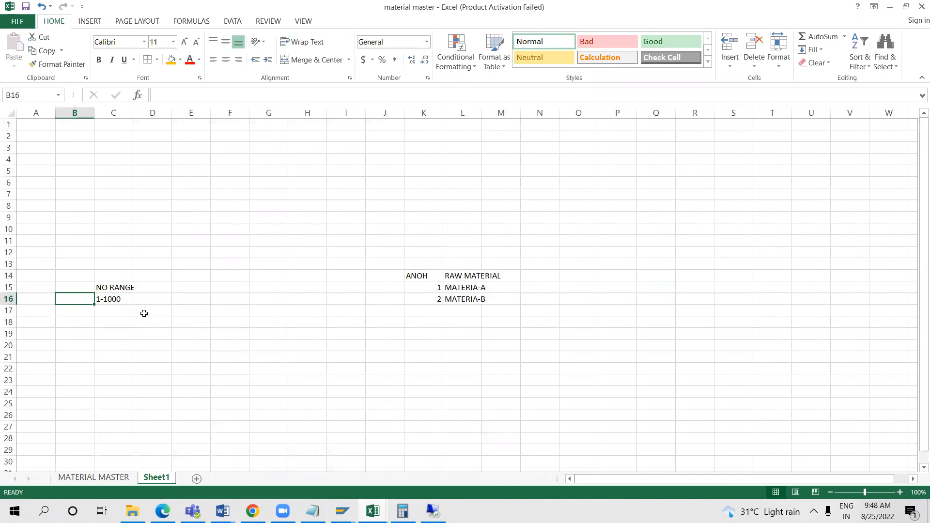
# Switch back to SAP and name the new number range group NUMBER RANGE FOR MATERIAL TYPE ANOH
pyautogui.hotkey('alt', 'Tab')
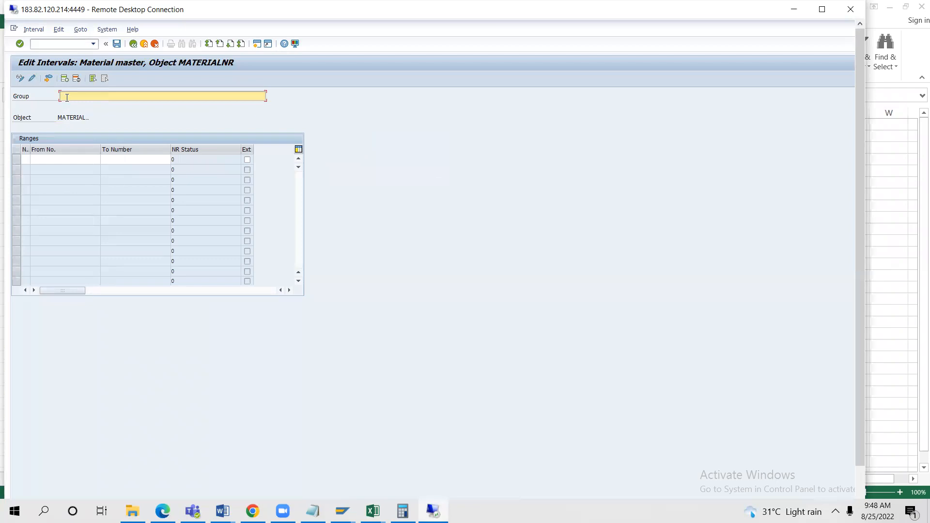
pyautogui.write('NUMBER RANGE FOR MATERIAL TYPE A')
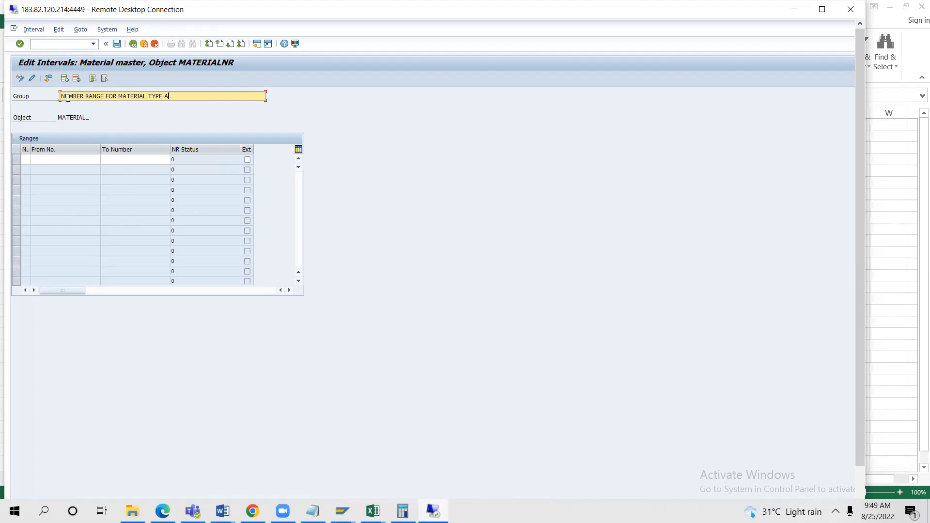
pyautogui.write('NOH')
pyautogui.click(52, 162)
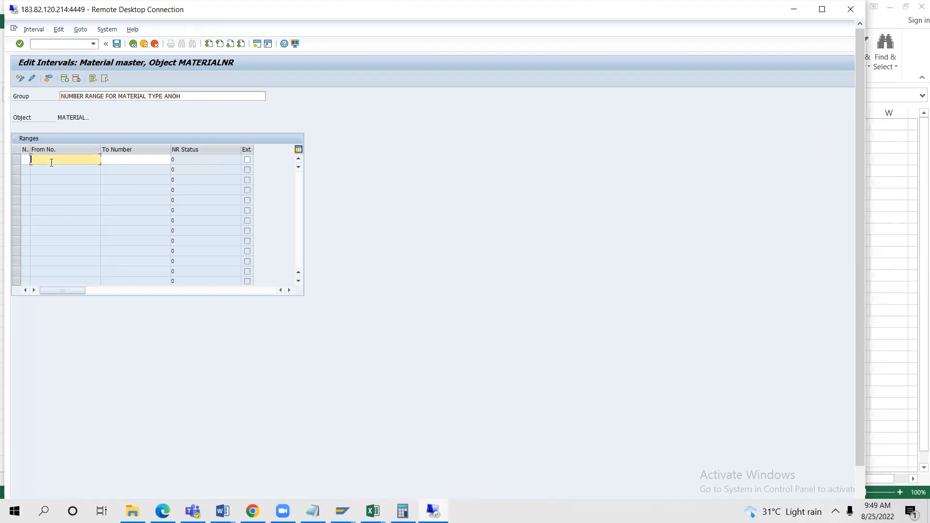
pyautogui.click(132, 160)
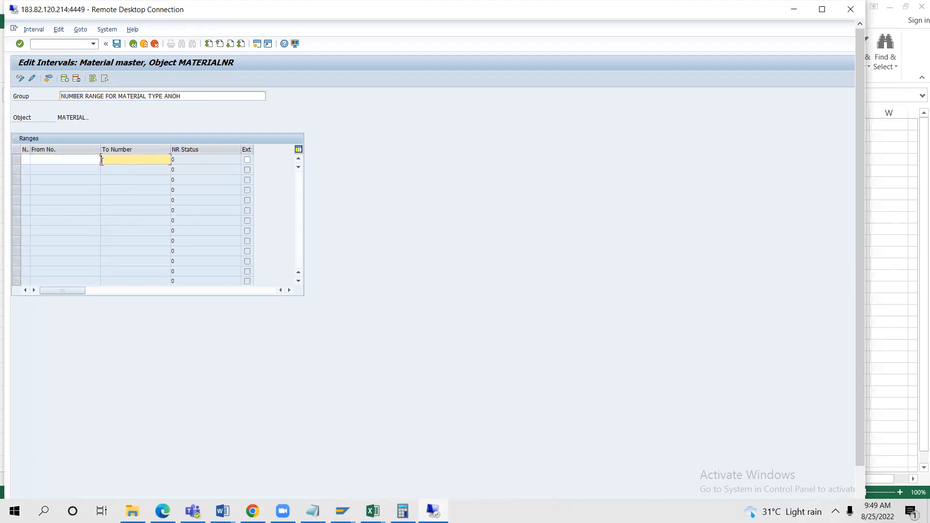
pyautogui.click(70, 159)
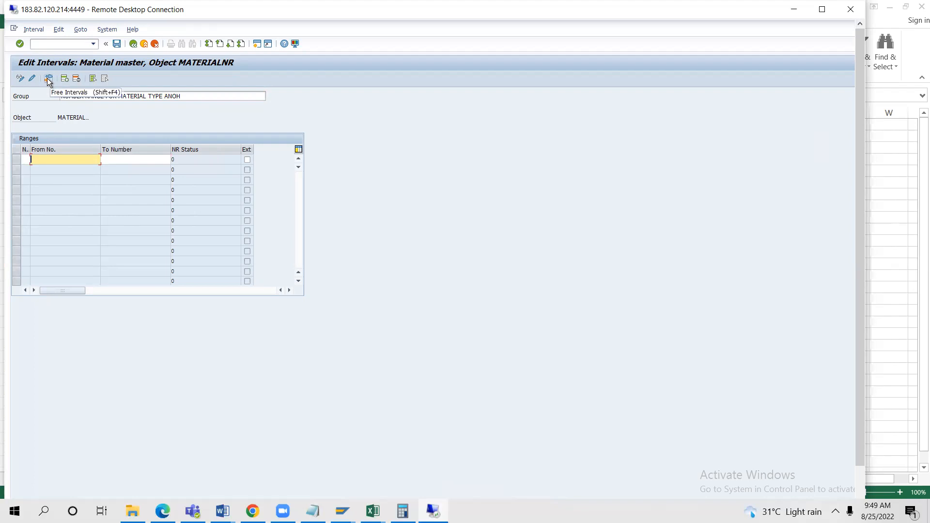
# Look up free intervals for the new group, and leave interval editing without saving
pyautogui.click(283, 511)
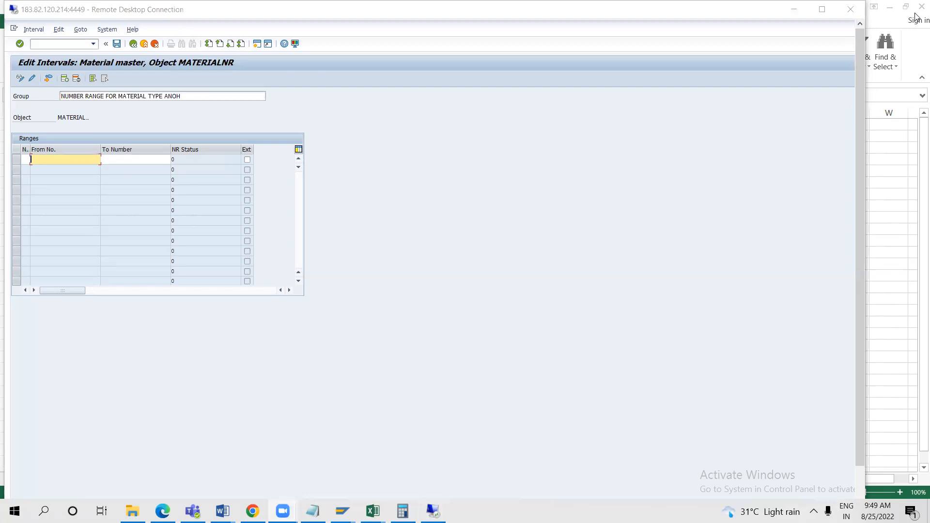
pyautogui.click(518, 161)
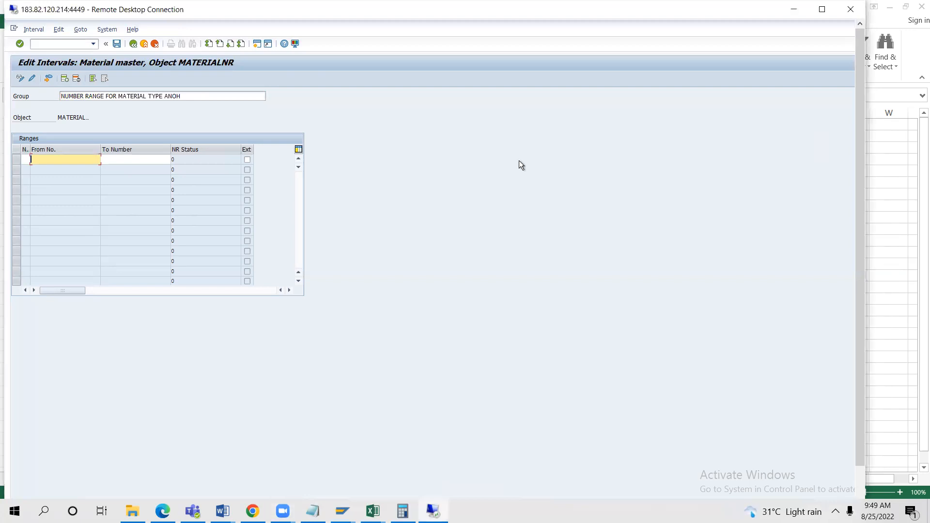
pyautogui.click(48, 79)
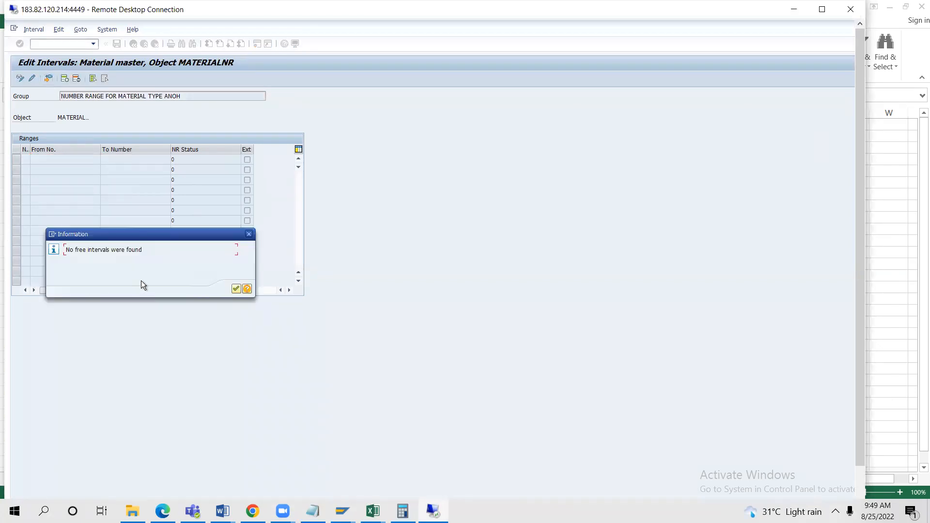
pyautogui.click(236, 289)
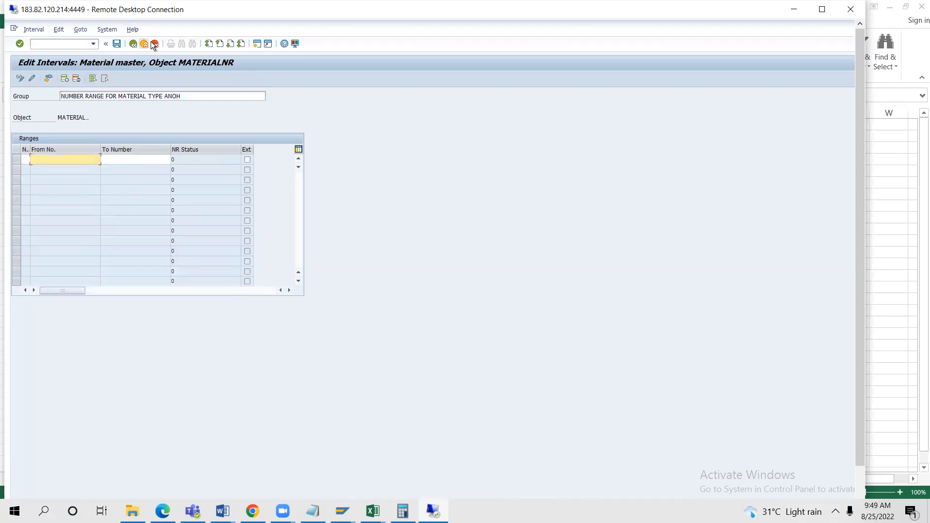
pyautogui.click(142, 45)
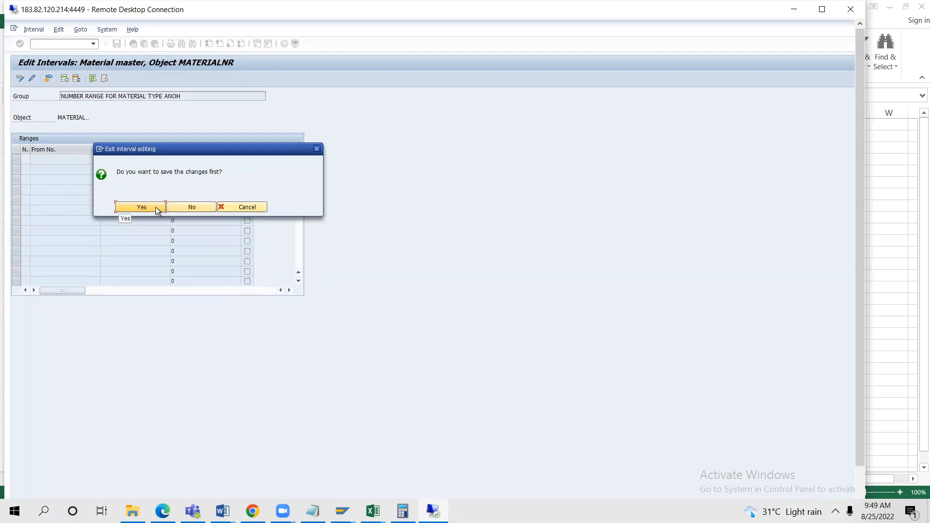
pyautogui.click(184, 208)
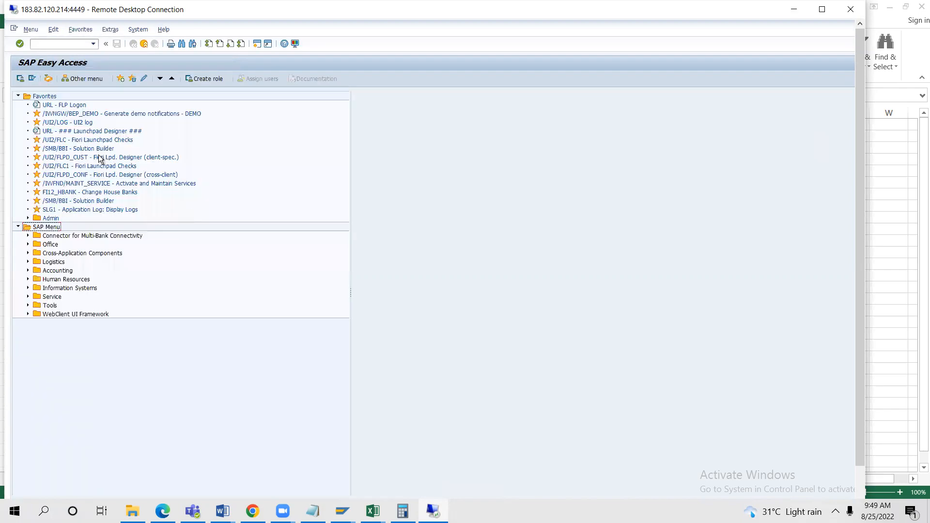
# Reopen transaction MMNR, open the material number range intervals for editing and review the ranges already in use
pyautogui.click(40, 43)
pyautogui.write('MMNR')
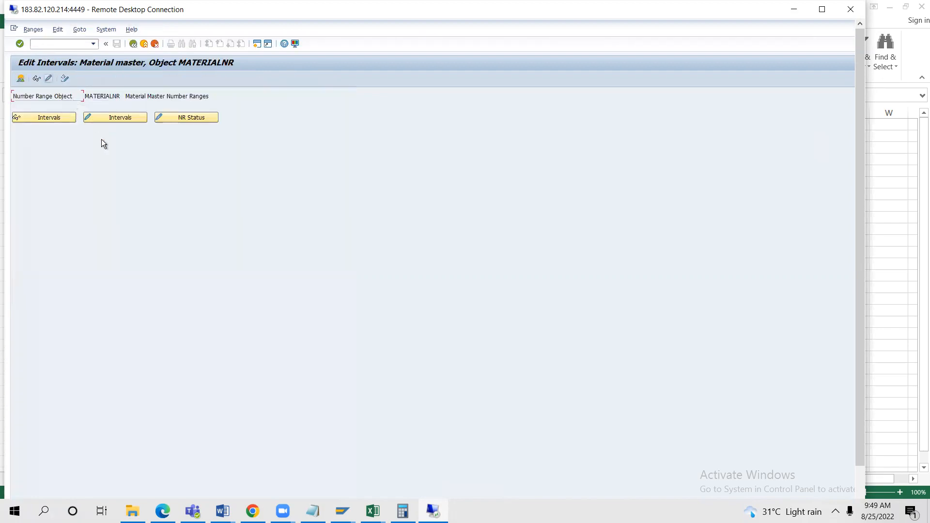
pyautogui.click(114, 118)
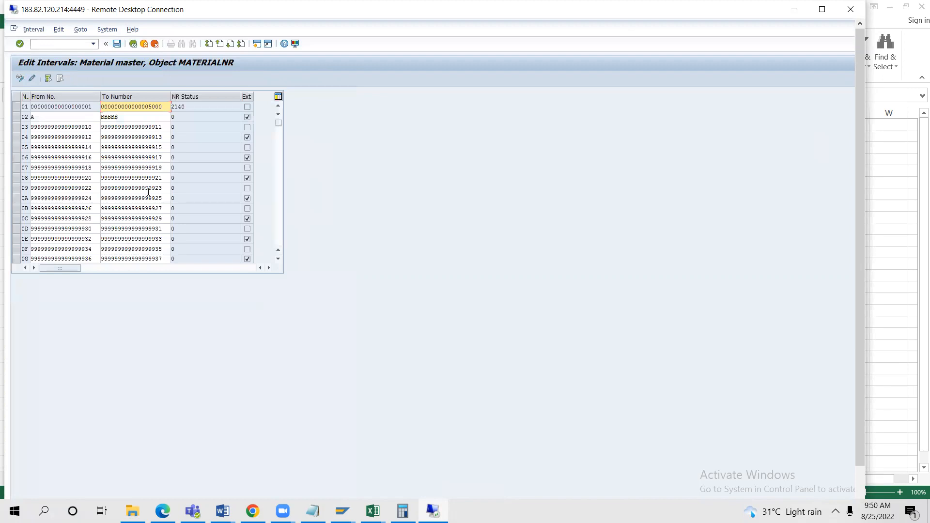
pyautogui.scroll(-1, 155, 227)
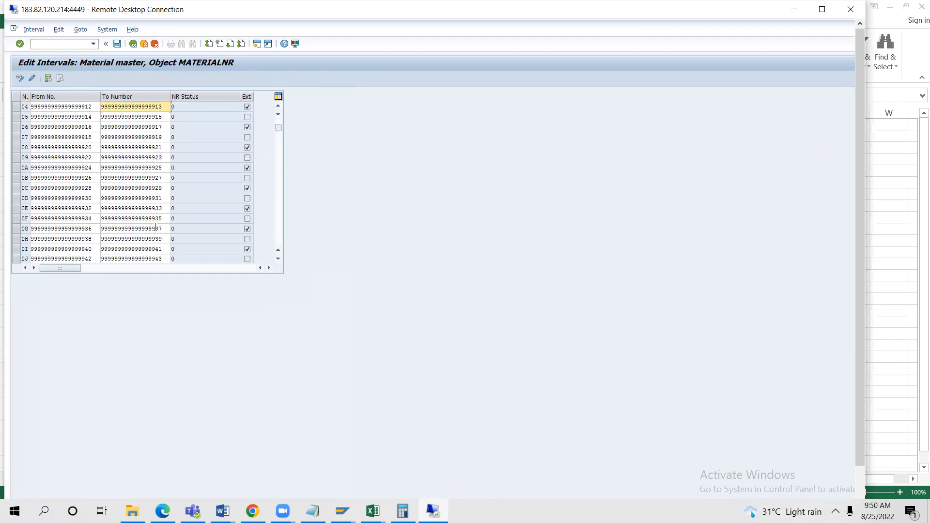
pyautogui.scroll(1, 155, 228)
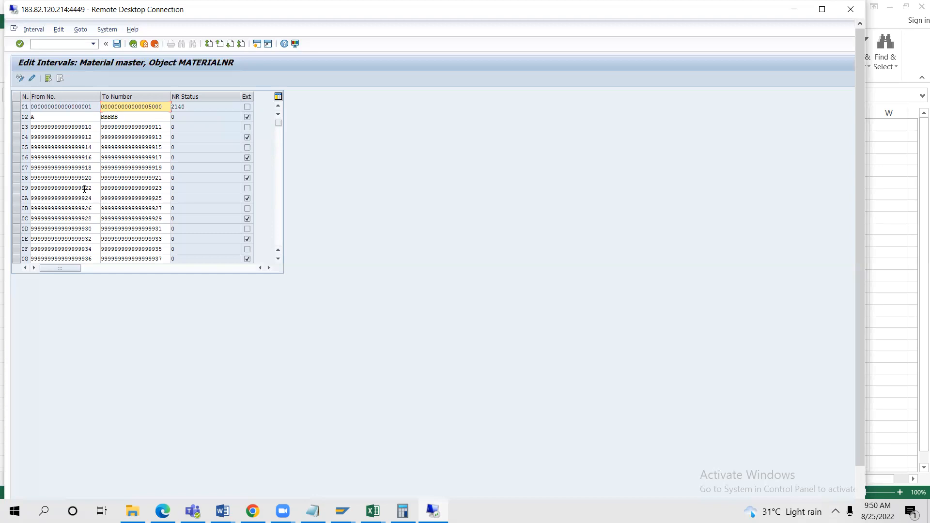
pyautogui.scroll(-2, 156, 140)
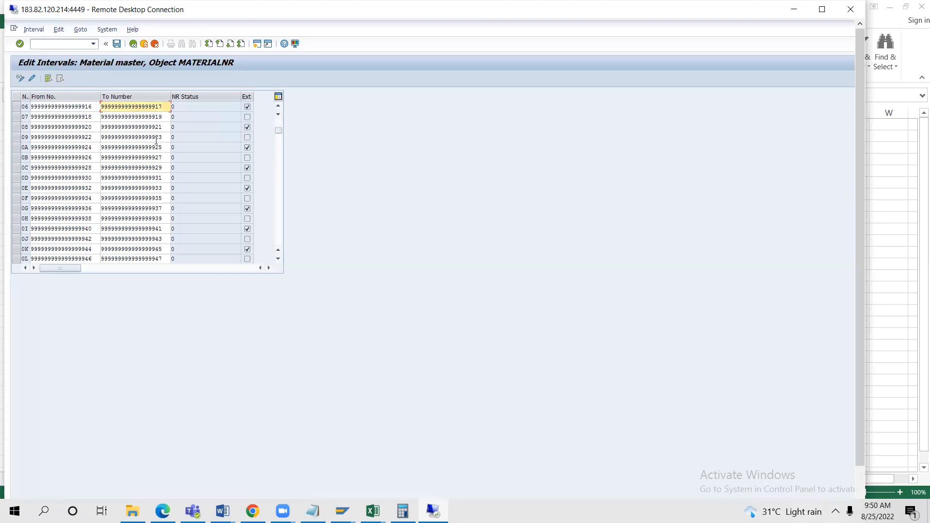
pyautogui.scroll(-5, 131, 203)
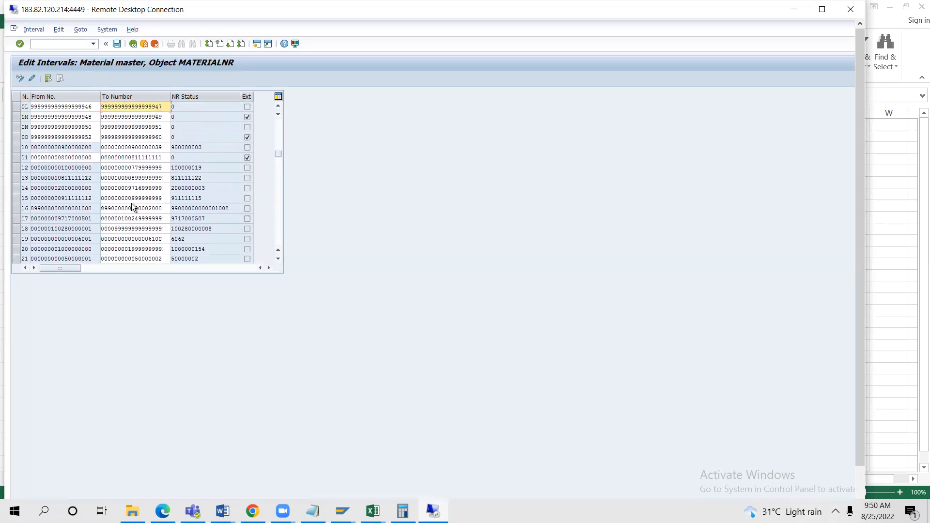
# Shorten number range interval 13 by setting its To Number to 811111200
pyautogui.click(209, 178)
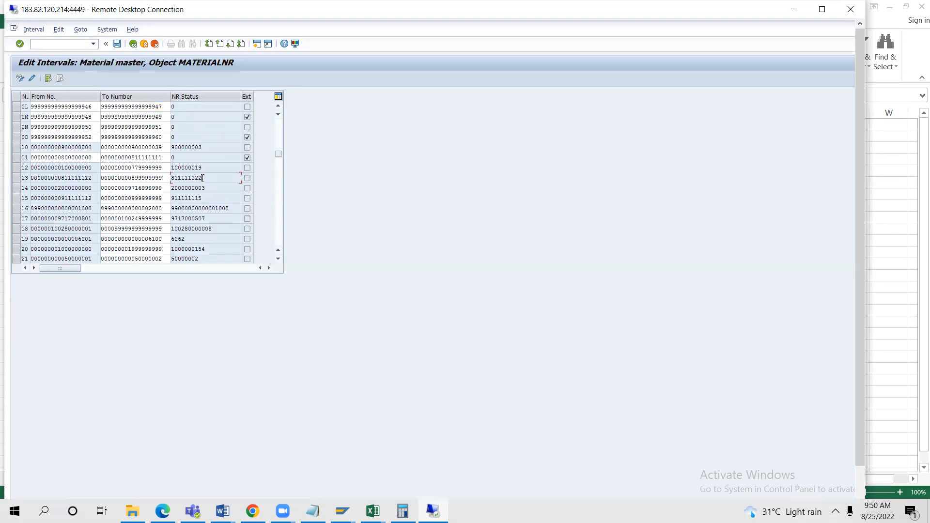
pyautogui.click(141, 178)
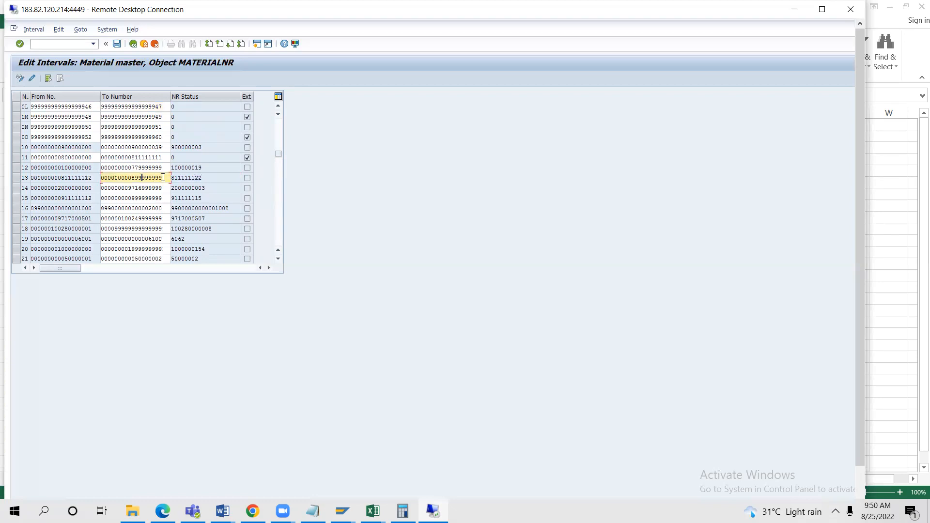
pyautogui.moveTo(164, 178); pyautogui.dragTo(81, 178)
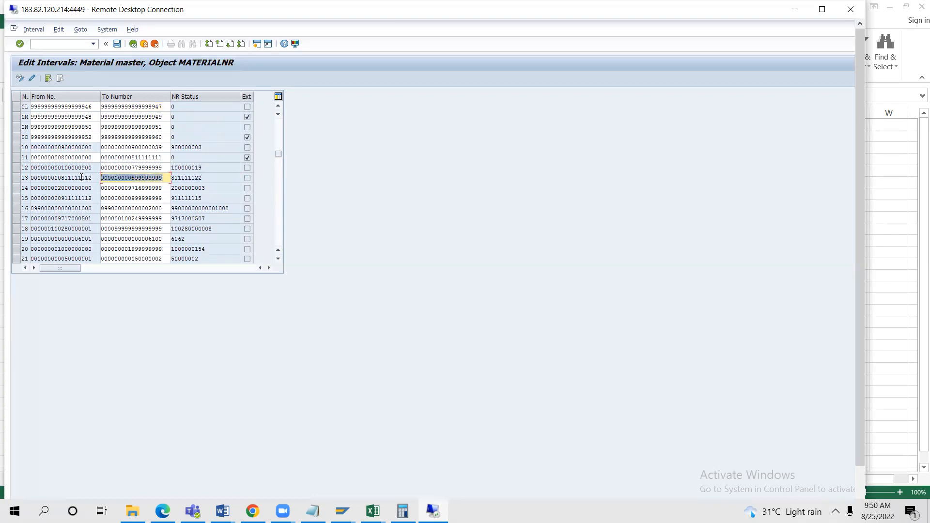
pyautogui.press('Delete')
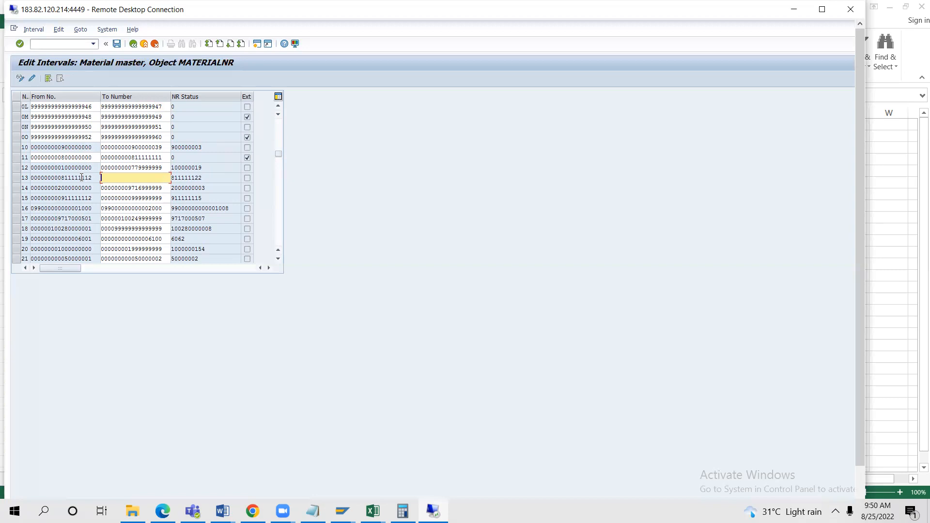
pyautogui.moveTo(210, 176); pyautogui.dragTo(153, 181)
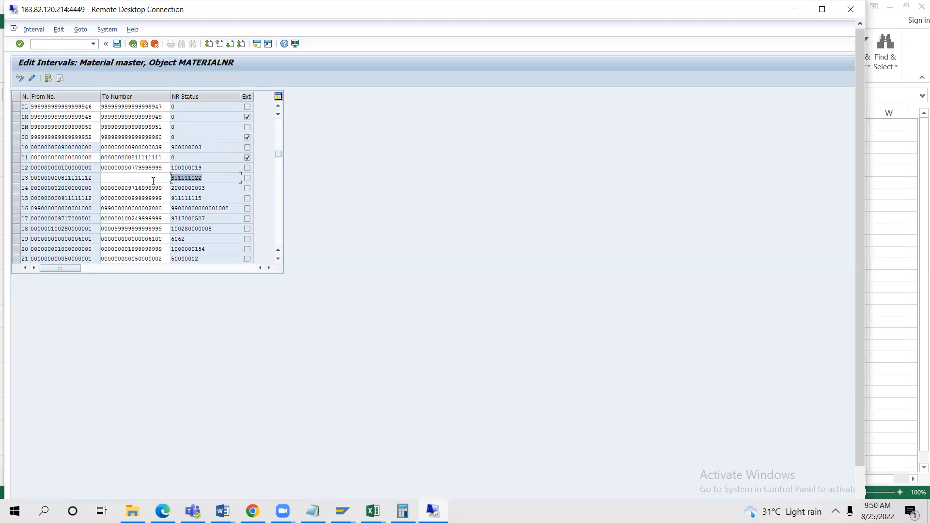
pyautogui.hotkey('ctrl', 'c')
pyautogui.click(140, 180)
pyautogui.hotkey('ctrl', 'v')
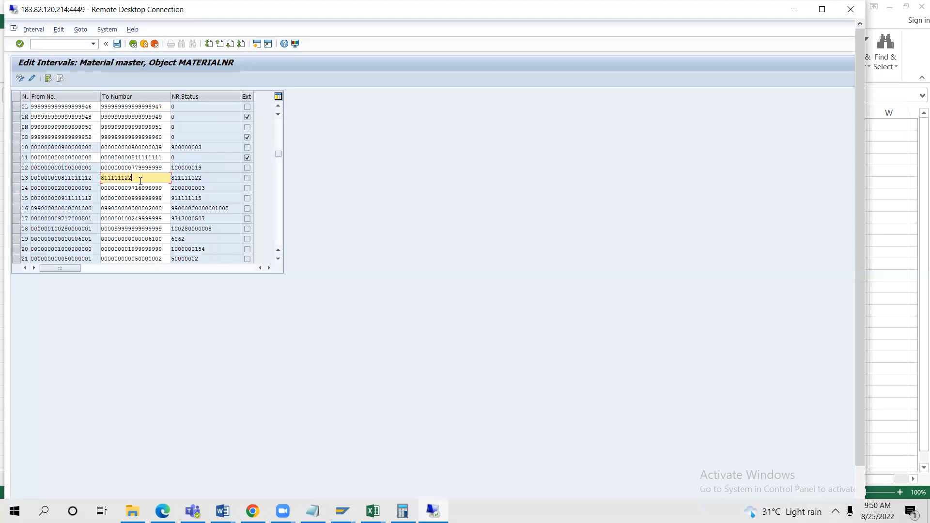
pyautogui.press('BackSpace')
pyautogui.press('BackSpace')
pyautogui.write('00')
pyautogui.press('Return')
# Save the changed intervals and return to the initial screen of the number range maintenance
pyautogui.hotkey('ctrl', 's')
pyautogui.press('Return')
pyautogui.click(133, 44)
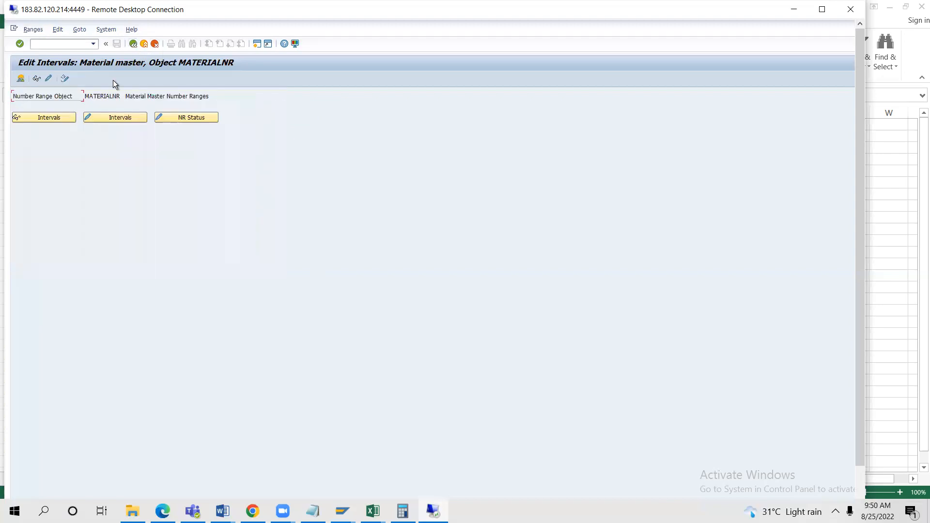
# Create a new material master number range group named NUMBER RANGE FOR MATERIAL TYPE ANOH
pyautogui.click(47, 80)
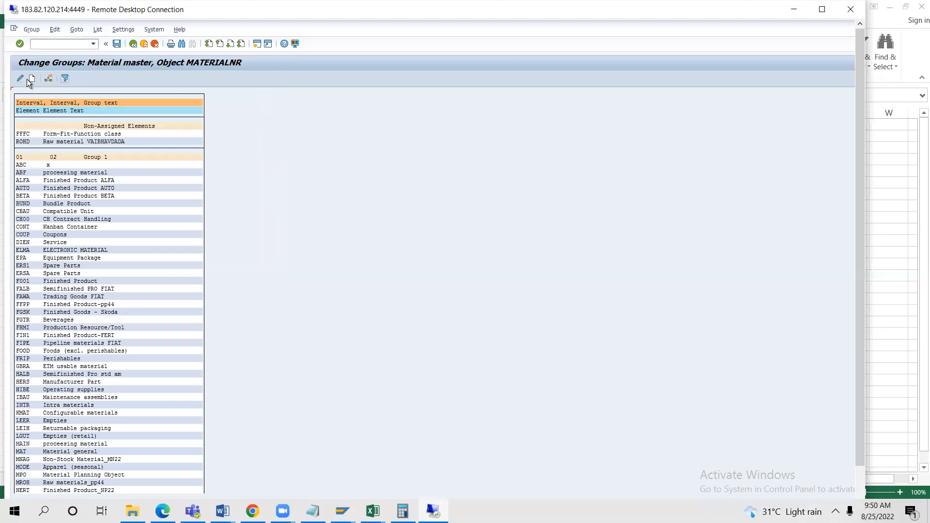
pyautogui.click(30, 79)
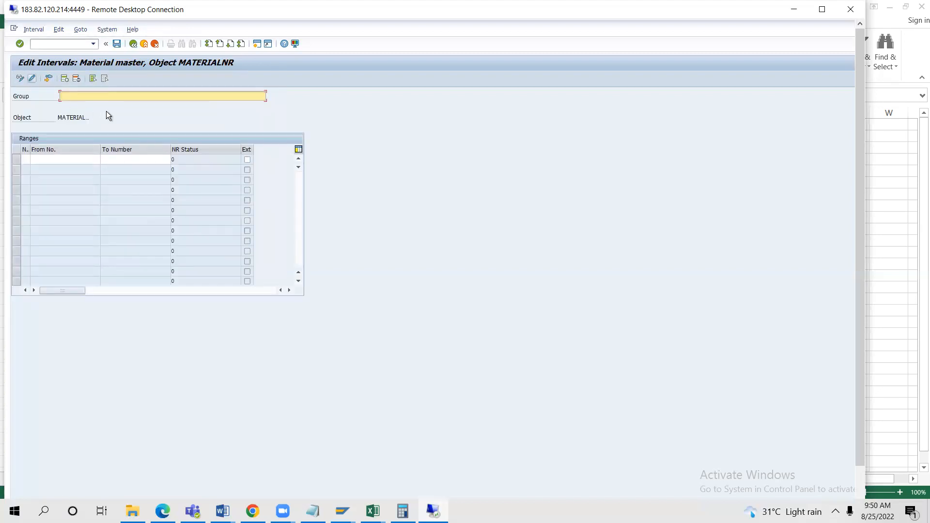
pyautogui.write('NUMB')
pyautogui.write('ER RANGE FOR MATERIAL TYP')
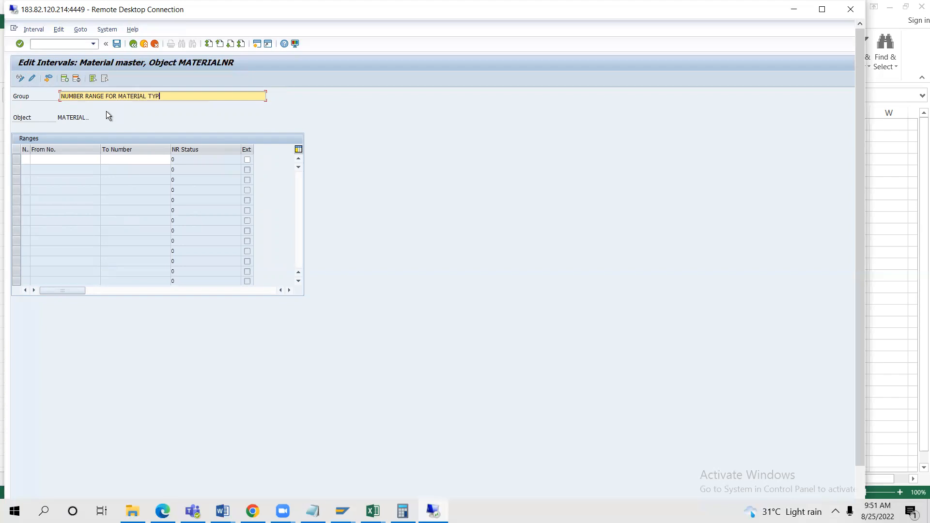
pyautogui.write('E ANOH')
# Assign the free interval 811111201 to 899999999 to the new group
pyautogui.click(69, 163)
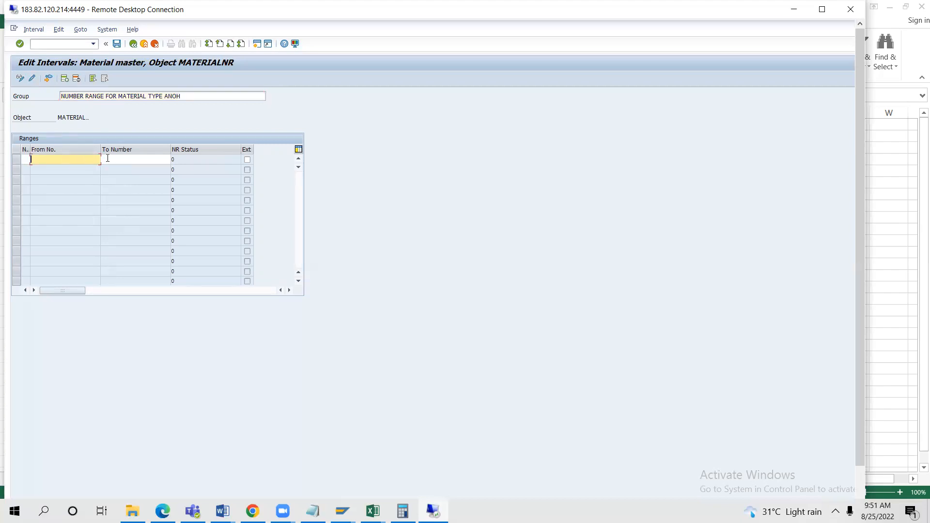
pyautogui.click(46, 78)
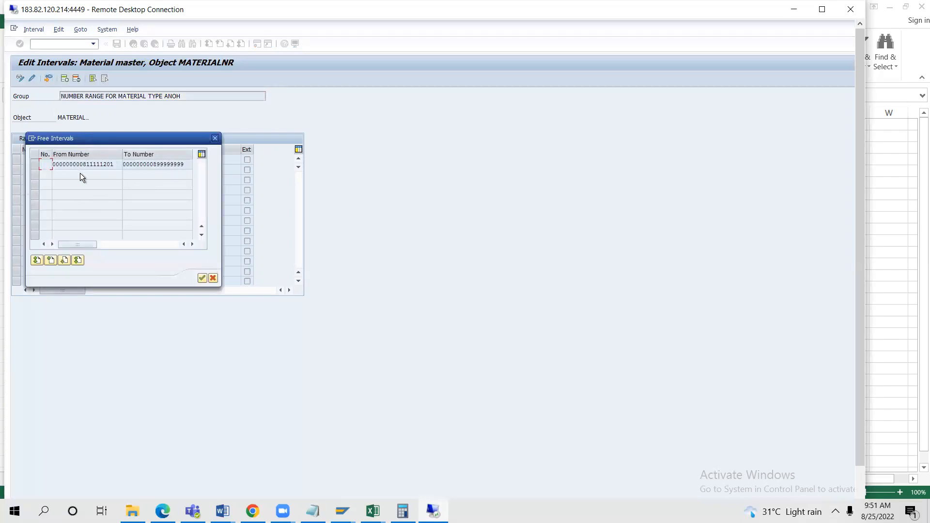
pyautogui.click(34, 166)
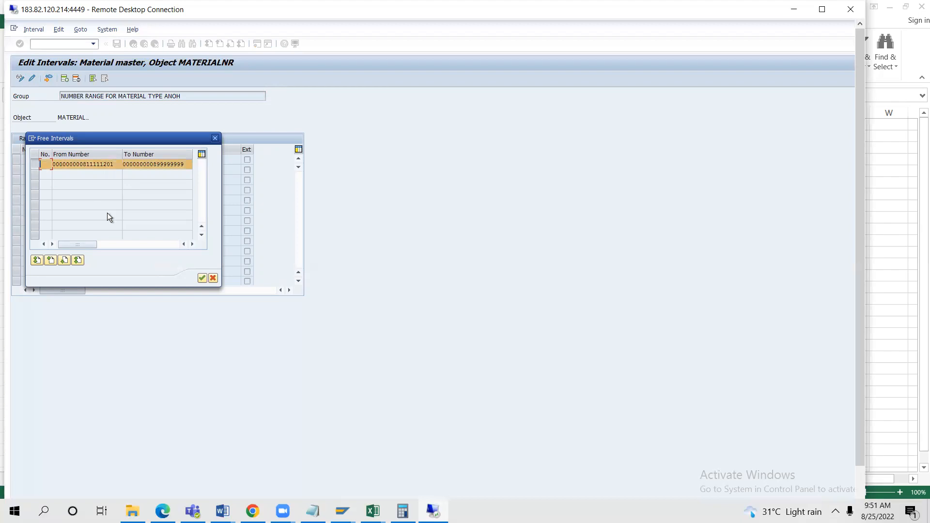
pyautogui.click(201, 279)
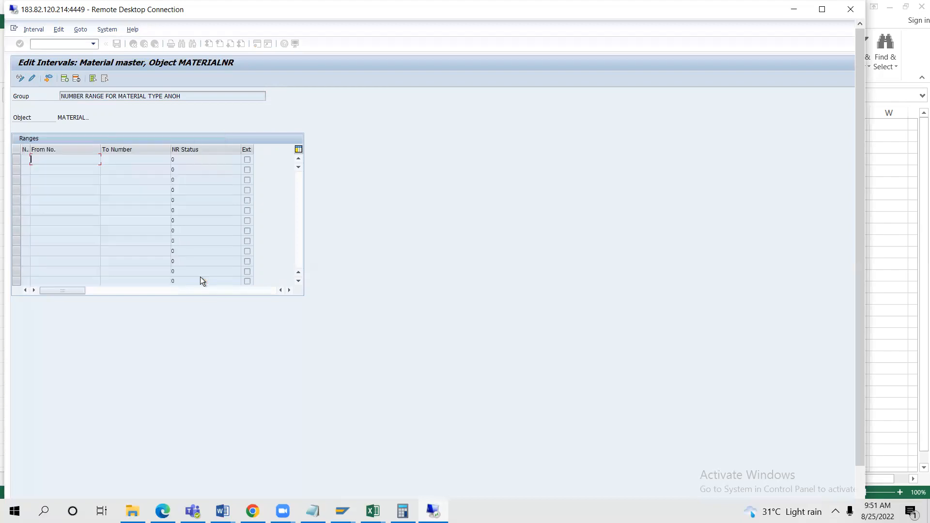
pyautogui.click(164, 159)
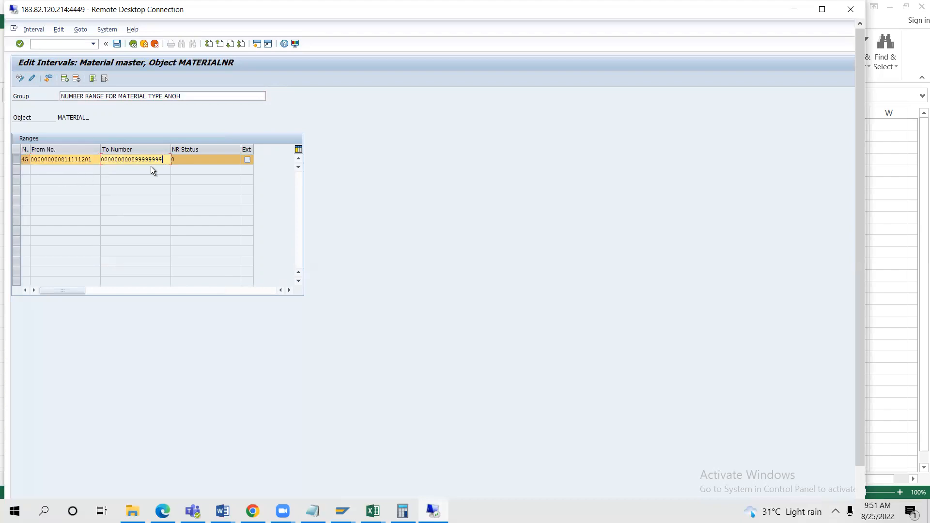
pyautogui.rightClick(92, 160)
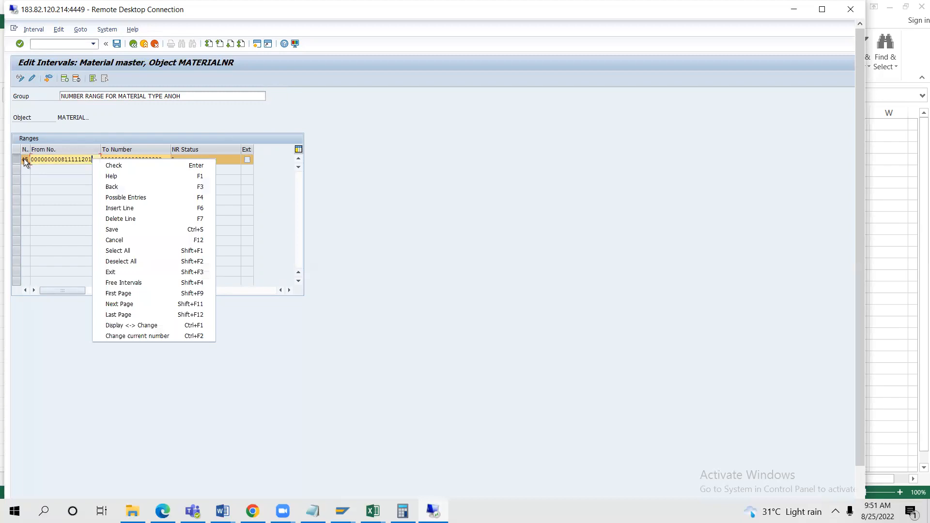
pyautogui.rightClick(92, 159)
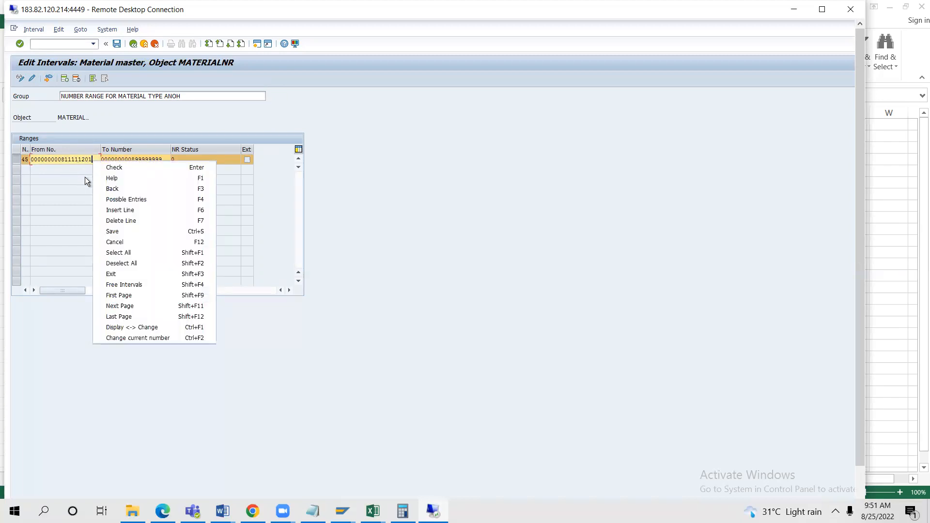
pyautogui.click(85, 176)
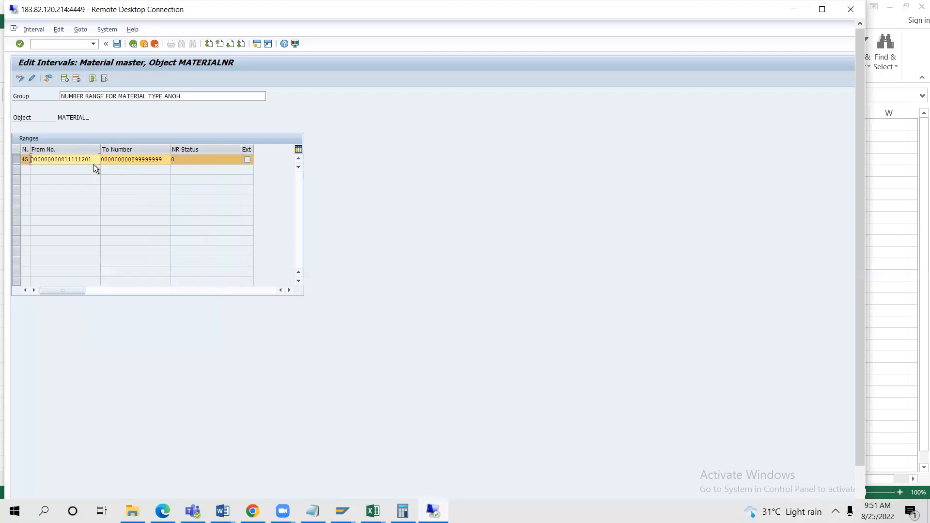
# Set the To Number of the ANOH group's interval starting at 811111201 to 811112000
pyautogui.hotkey('shift', 'Left')
pyautogui.hotkey('shift', 'Left')
pyautogui.hotkey('shift', 'Left')
pyautogui.hotkey('shift', 'Left')
pyautogui.hotkey('shift', 'Left')
pyautogui.hotkey('shift', 'Left')
pyautogui.hotkey('shift', 'Left')
pyautogui.hotkey('shift', 'Left')
pyautogui.hotkey('shift', 'Left')
pyautogui.hotkey('shift', 'Left')
pyautogui.hotkey('shift', 'Left')
pyautogui.hotkey('shift', 'Left')
pyautogui.hotkey('shift', 'Left')
pyautogui.hotkey('shift', 'Left')
pyautogui.hotkey('shift', 'Left')
pyautogui.hotkey('shift', 'Left')
pyautogui.hotkey('shift', 'Left')
pyautogui.hotkey('shift', 'Left')
pyautogui.press('Tab')
pyautogui.press('BackSpace')
pyautogui.press('BackSpace')
pyautogui.press('BackSpace')
pyautogui.press('BackSpace')
pyautogui.press('BackSpace')
pyautogui.press('BackSpace')
pyautogui.press('BackSpace')
pyautogui.press('BackSpace')
pyautogui.press('BackSpace')
pyautogui.press('BackSpace')
pyautogui.press('BackSpace')
pyautogui.press('BackSpace')
pyautogui.press('BackSpace')
pyautogui.press('BackSpace')
pyautogui.press('BackSpace')
pyautogui.press('BackSpace')
pyautogui.press('BackSpace')
pyautogui.press('BackSpace')
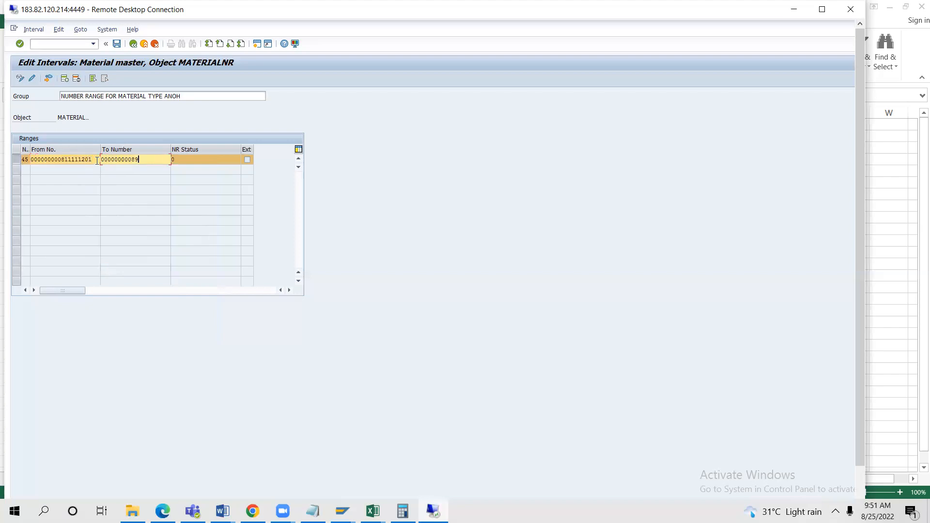
pyautogui.hotkey('ctrl', 'v')
pyautogui.press('BackSpace')
pyautogui.press('BackSpace')
pyautogui.press('BackSpace')
pyautogui.press('BackSpace')
pyautogui.write('2000')
pyautogui.click(199, 160)
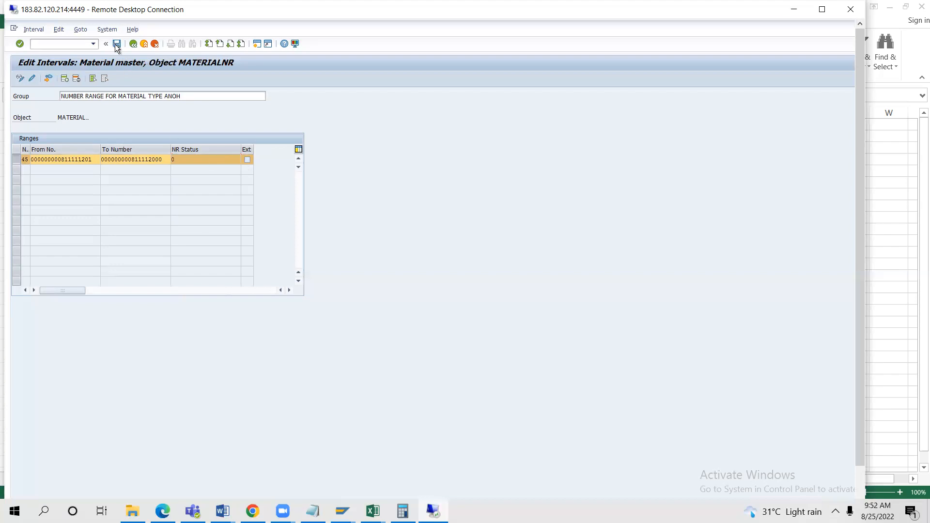
# Save the ANOH group's interval and return to the material master group overview
pyautogui.click(287, 25)
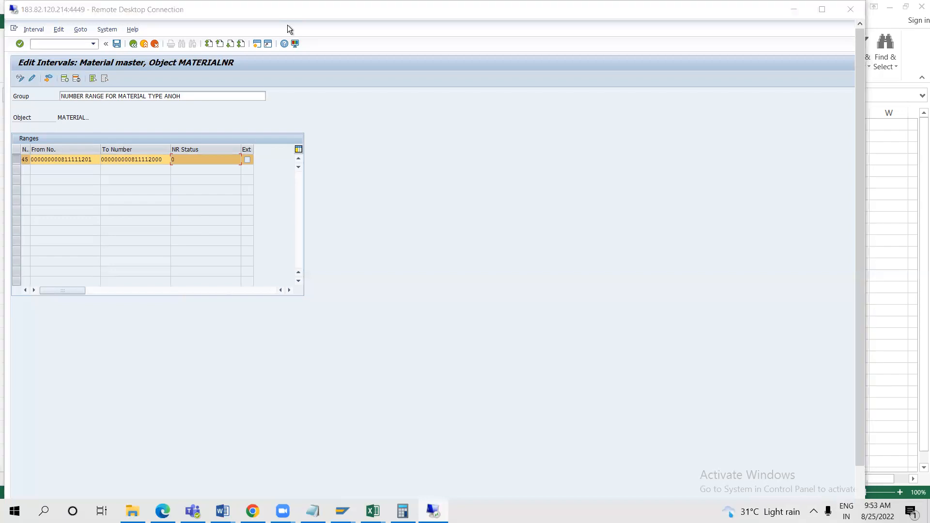
pyautogui.doubleClick(469, 22)
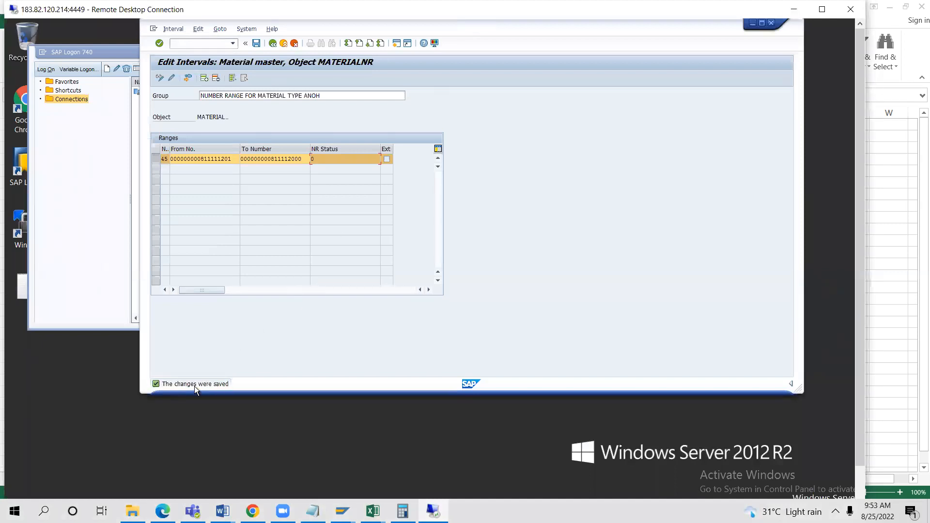
pyautogui.click(271, 47)
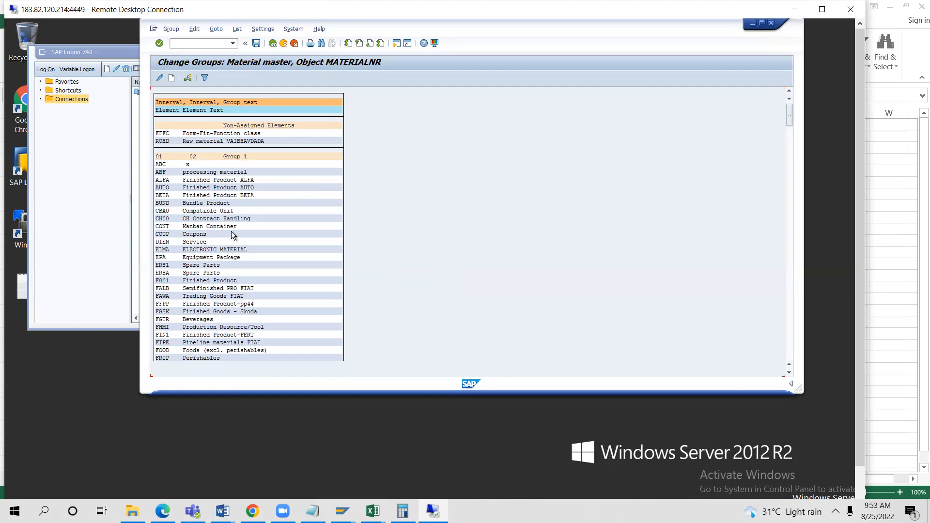
# Find ANOH in the group overview and select the raw material element ANOH
pyautogui.hotkey('ctrl', 'f')
pyautogui.write('A')
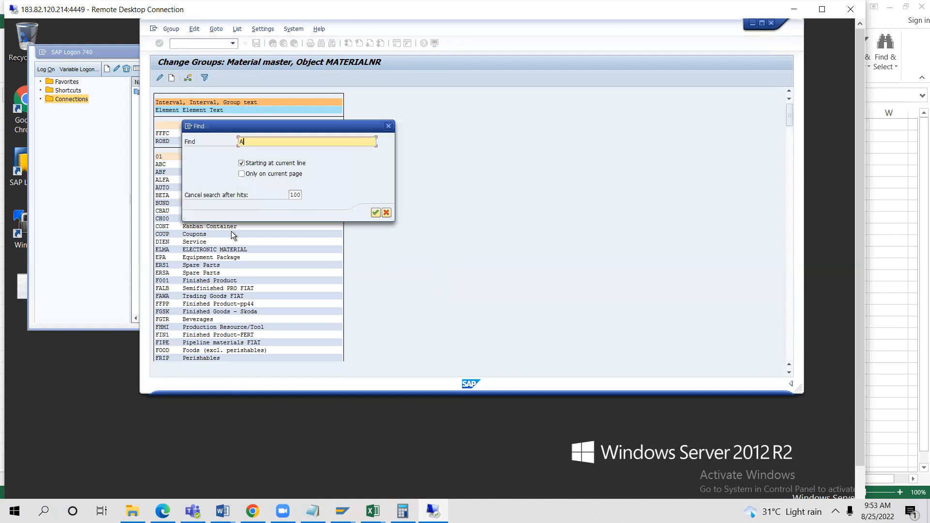
pyautogui.write('NOH')
pyautogui.press('Return')
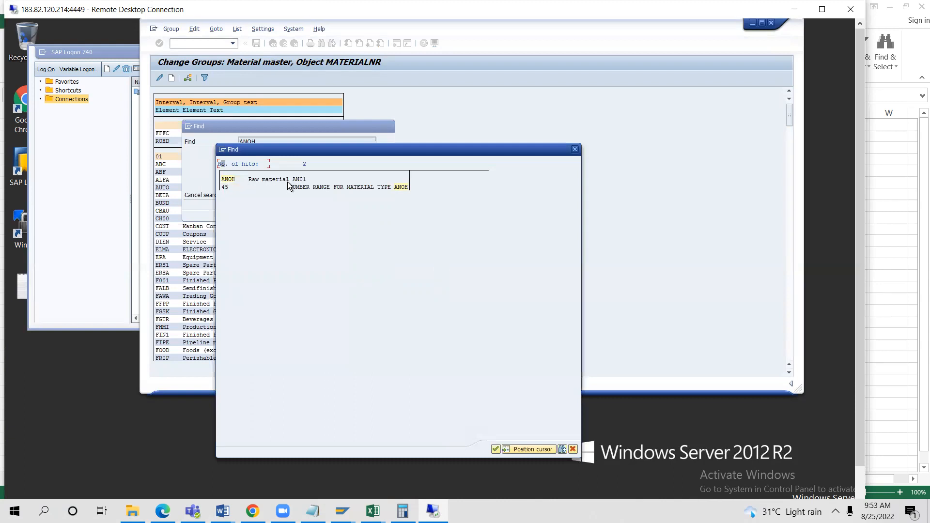
pyautogui.click(233, 182)
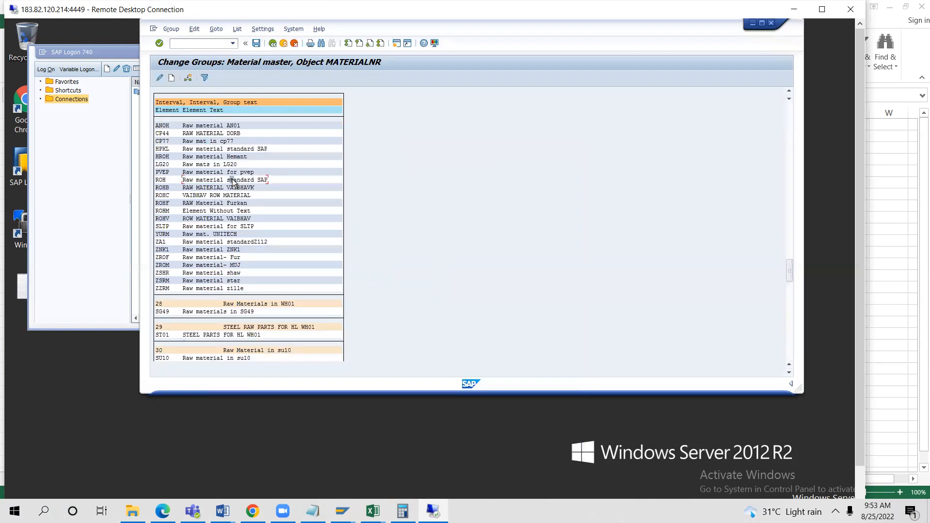
pyautogui.click(164, 129)
# Assign material type ANOH to the group NUMBER RANGE FOR MATERIAL TYPE ANOH and save the assignment
pyautogui.click(191, 83)
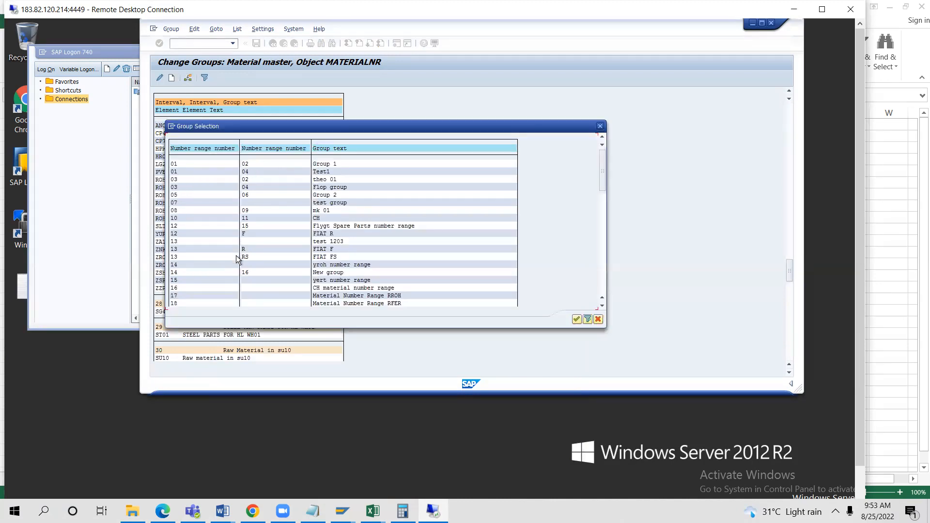
pyautogui.scroll(-3, 236, 255)
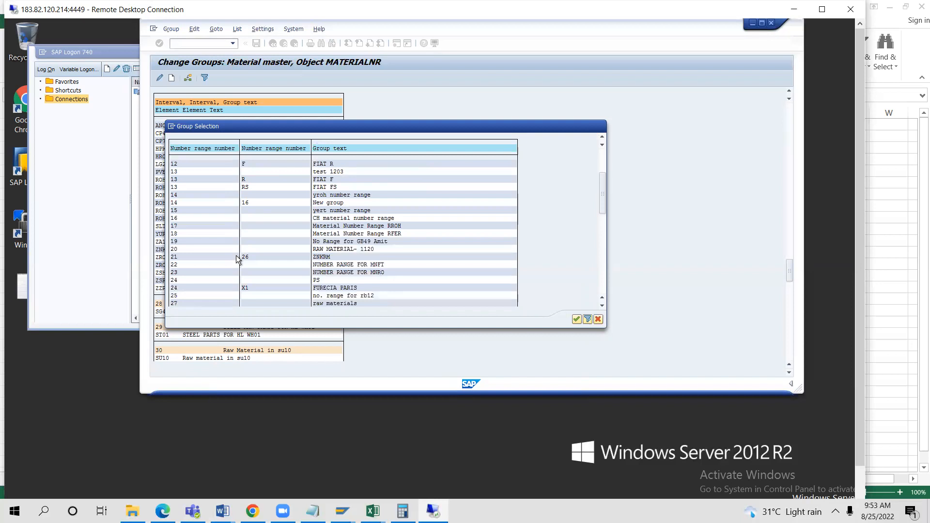
pyautogui.scroll(-5, 237, 255)
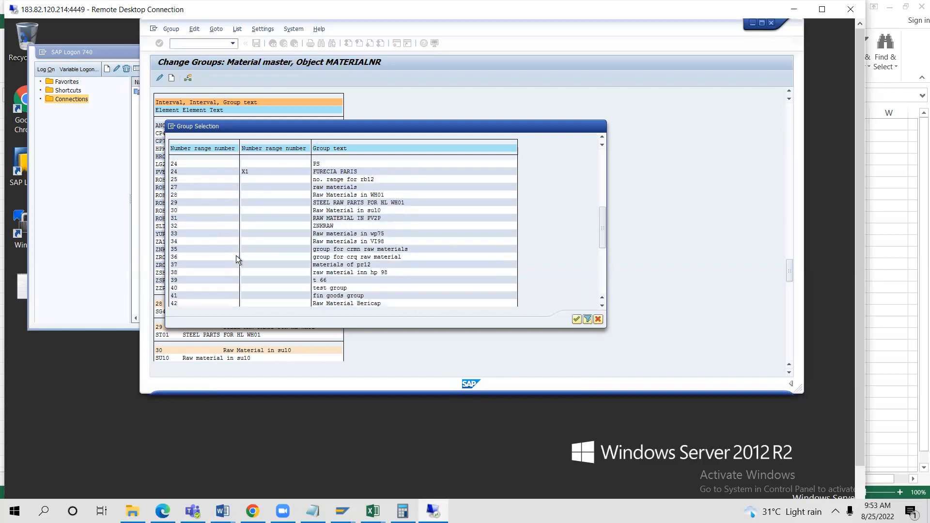
pyautogui.scroll(-1, 237, 255)
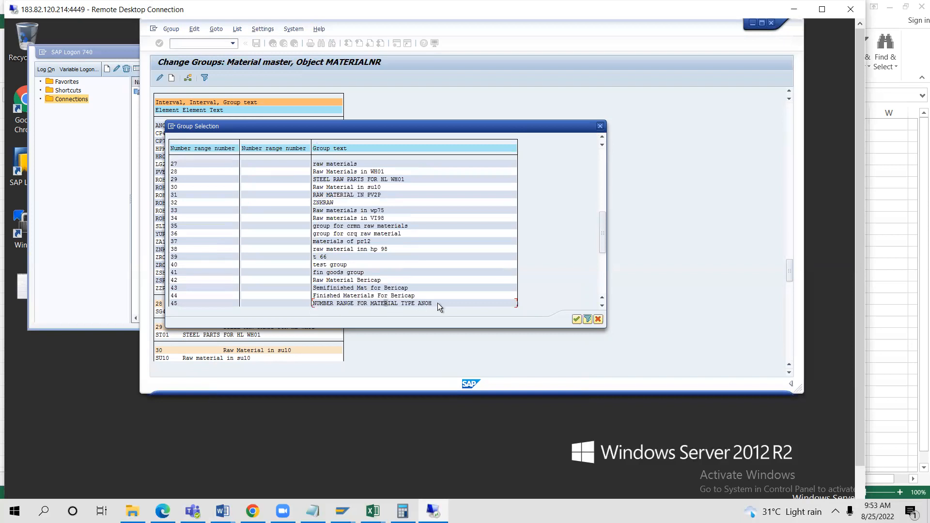
pyautogui.click(174, 306)
pyautogui.click(577, 320)
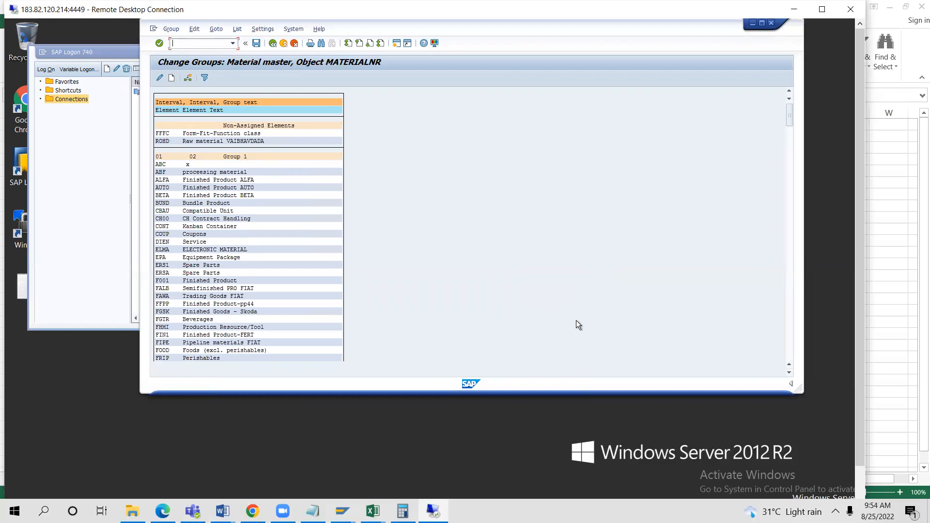
pyautogui.click(256, 44)
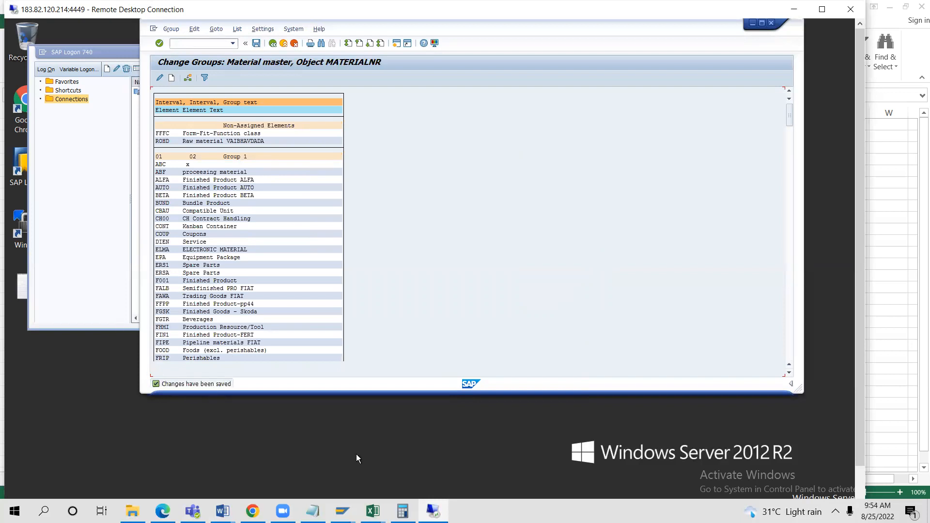
# Switch to the material master workbook in Excel and review its MATERIAL MASTER sheet instructions for defining a material group
pyautogui.click(372, 511)
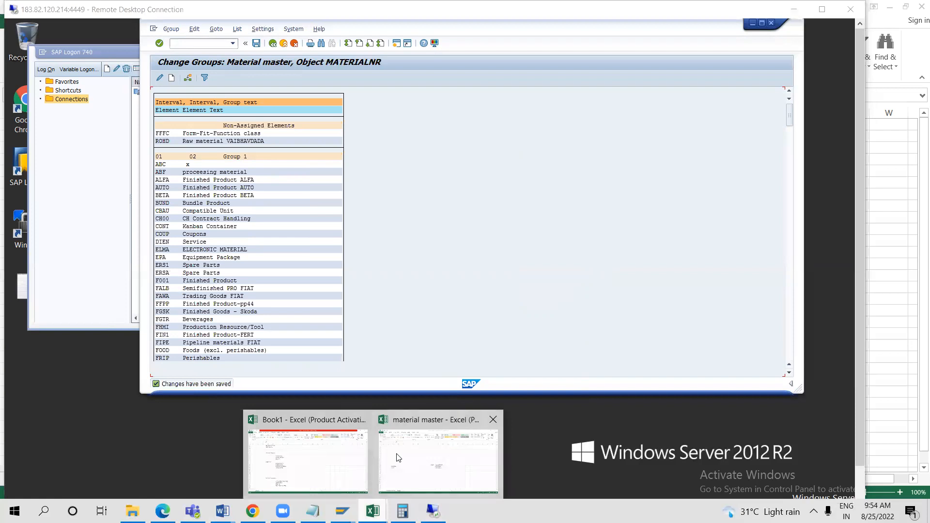
pyautogui.click(399, 459)
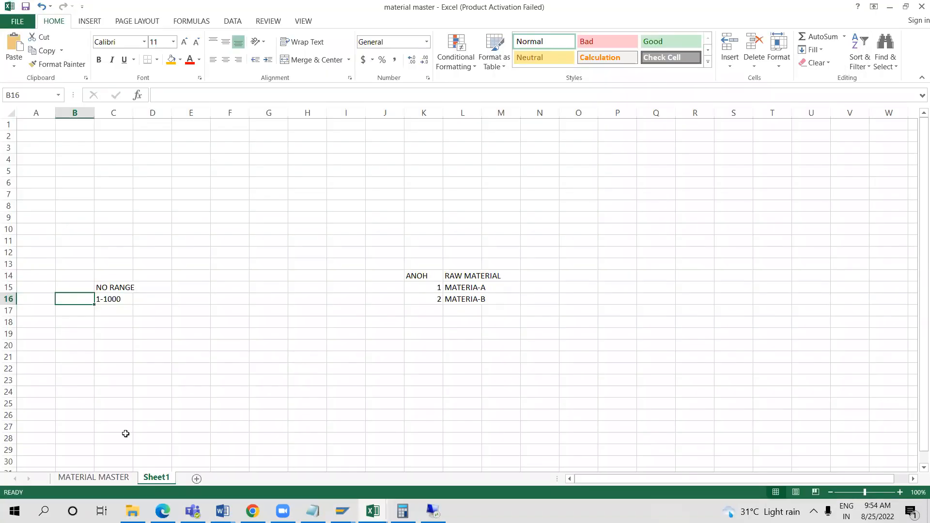
pyautogui.click(87, 479)
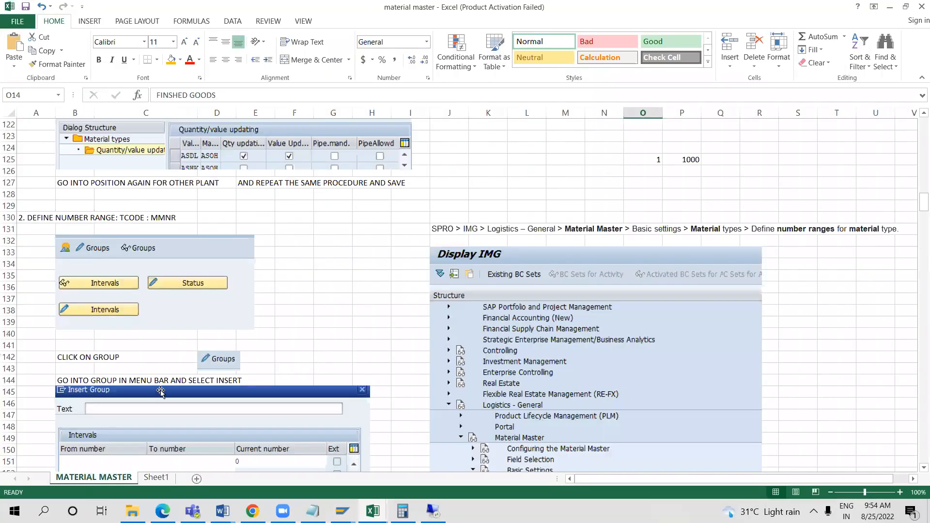
pyautogui.scroll(-5, 160, 393)
pyautogui.scroll(-13, 160, 393)
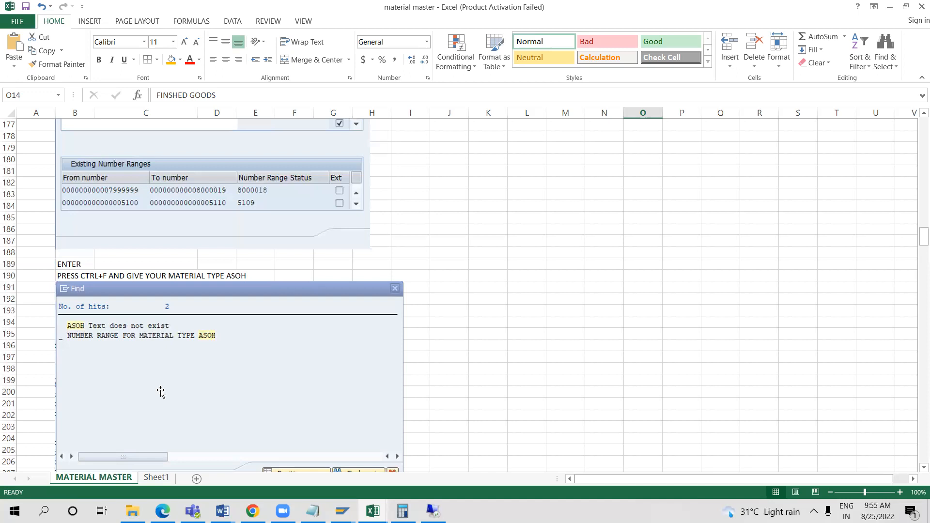
pyautogui.scroll(-15, 161, 393)
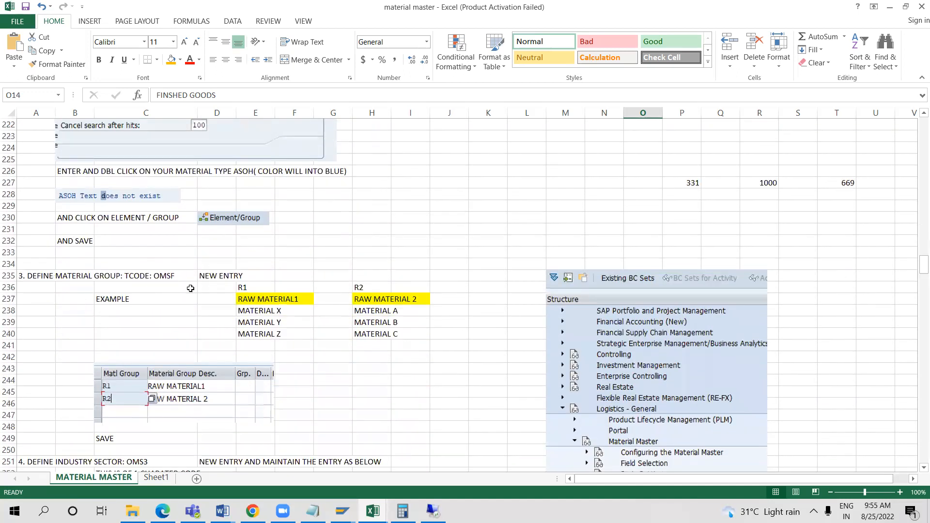
pyautogui.click(172, 275)
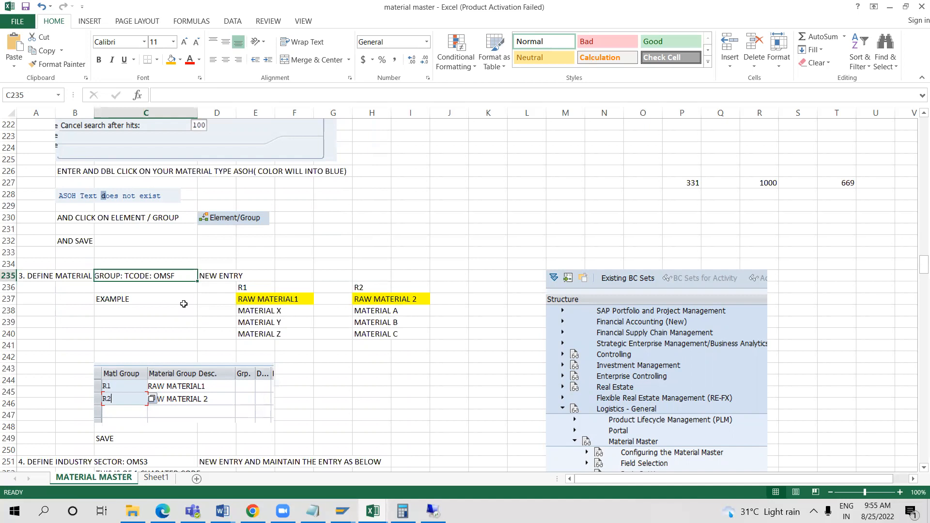
# Return to the remote SAP session, leave the number range transaction and open the material groups overview with transaction OMSF
pyautogui.click(433, 511)
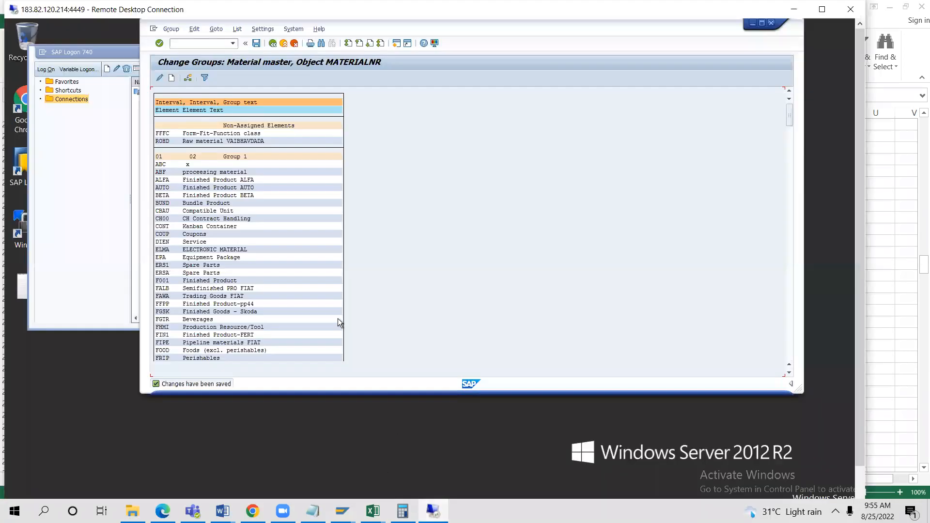
pyautogui.click(188, 44)
pyautogui.write('/n')
pyautogui.press('Return')
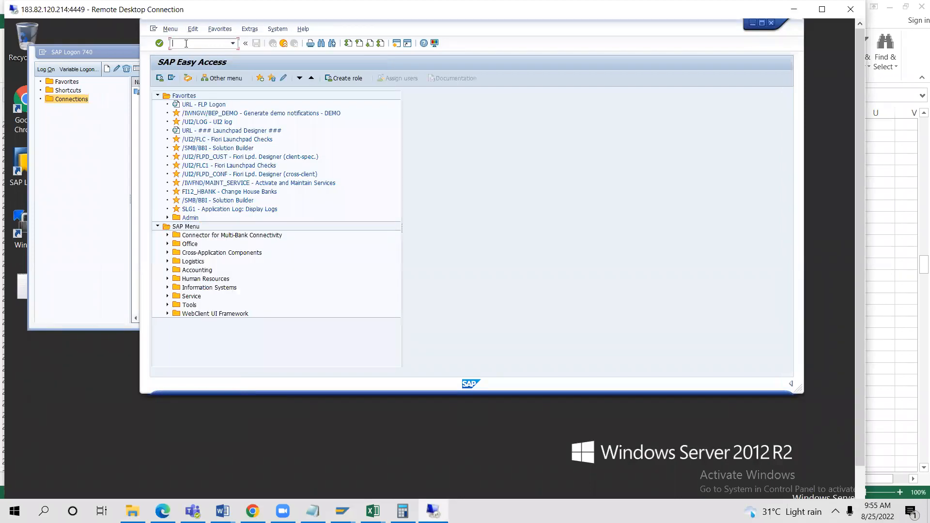
pyautogui.write('OMSF')
pyautogui.press('Return')
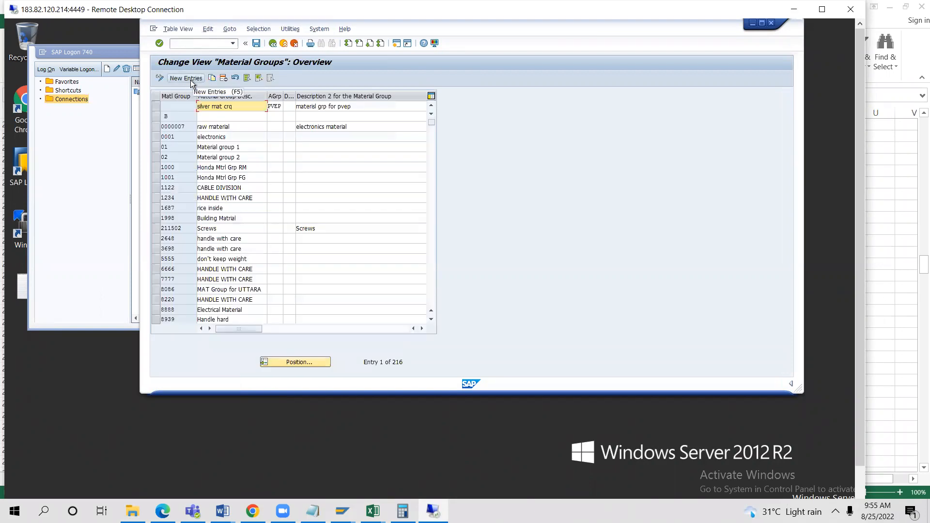
# Add a new material group ANRW1 with the description RAW MATERIAL GROUP1
pyautogui.click(190, 80)
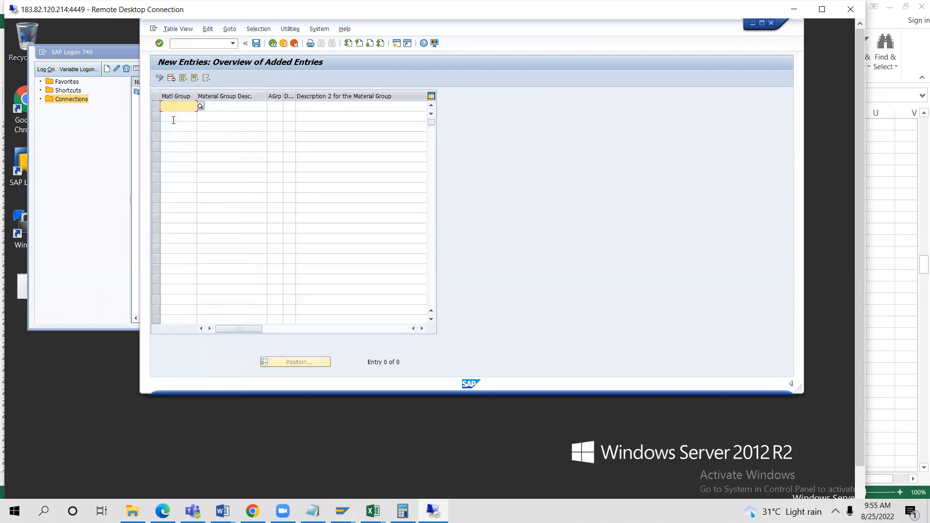
pyautogui.write('AN')
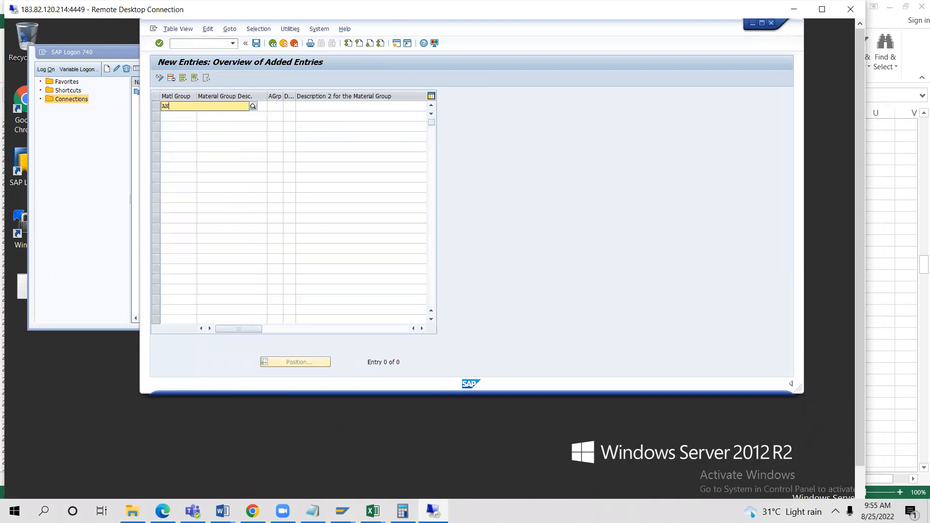
pyautogui.write('RW1')
pyautogui.press('Tab')
pyautogui.write('RAW MATERIAL GROUP1')
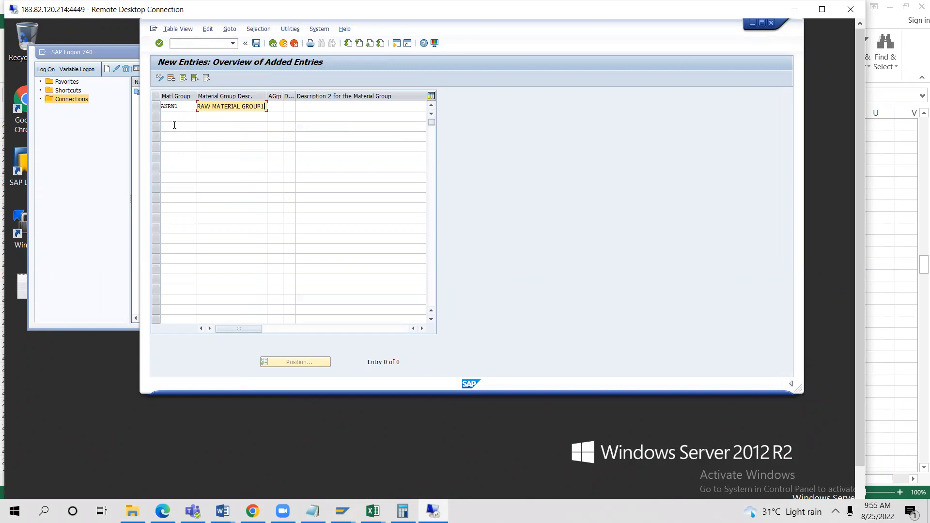
# Add material group ANRW2 with the description RAW MATERIAL GROUP2 and save both entries under the proposed customizing request
pyautogui.click(167, 116)
pyautogui.write('ANRW2')
pyautogui.press('Tab')
pyautogui.write('R')
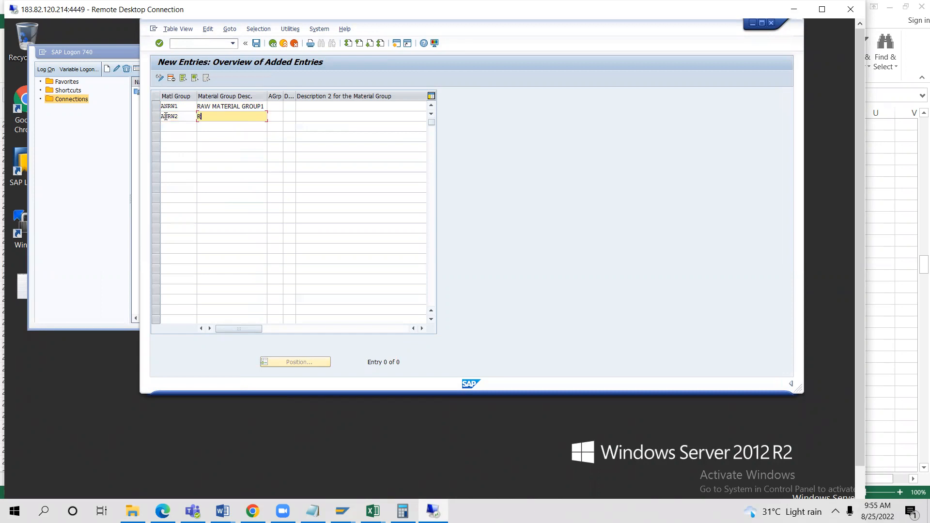
pyautogui.write('AW MATERIAL GROUP2')
pyautogui.press('Return')
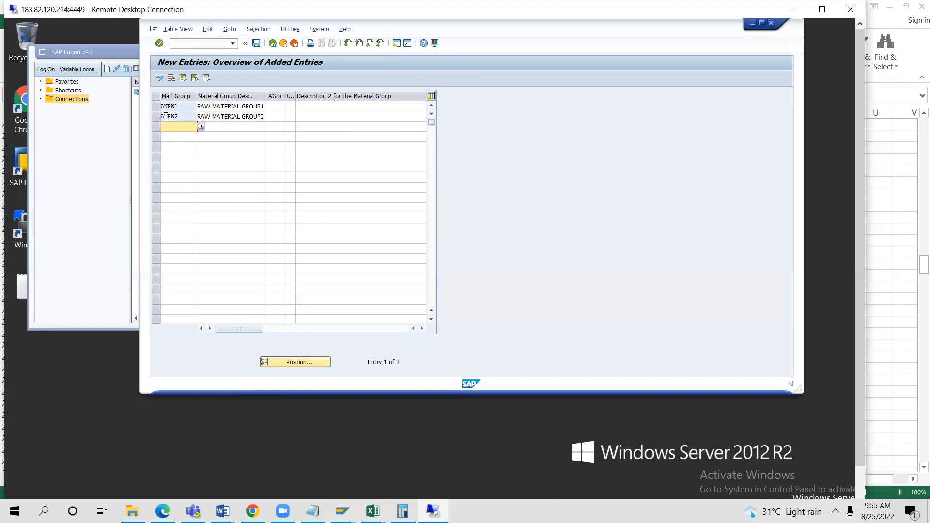
pyautogui.hotkey('ctrl', 's')
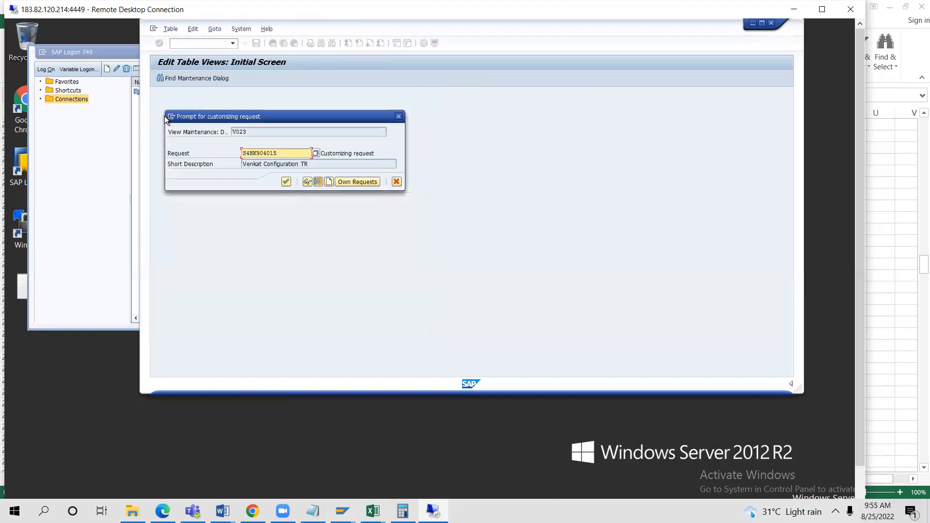
pyautogui.press('Return')
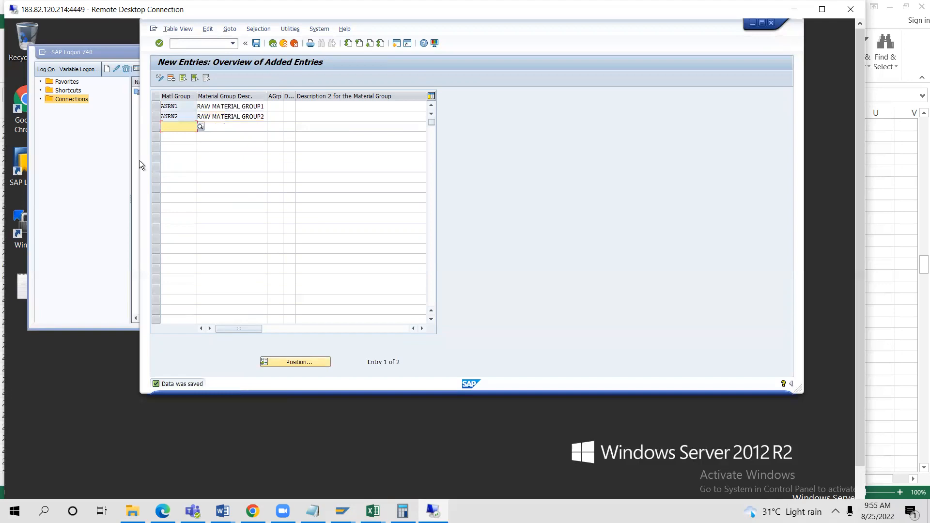
# Check the material master workbook's instructions for defining an industry sector with OMS3, and return to the SAP session
pyautogui.moveTo(351, 498)
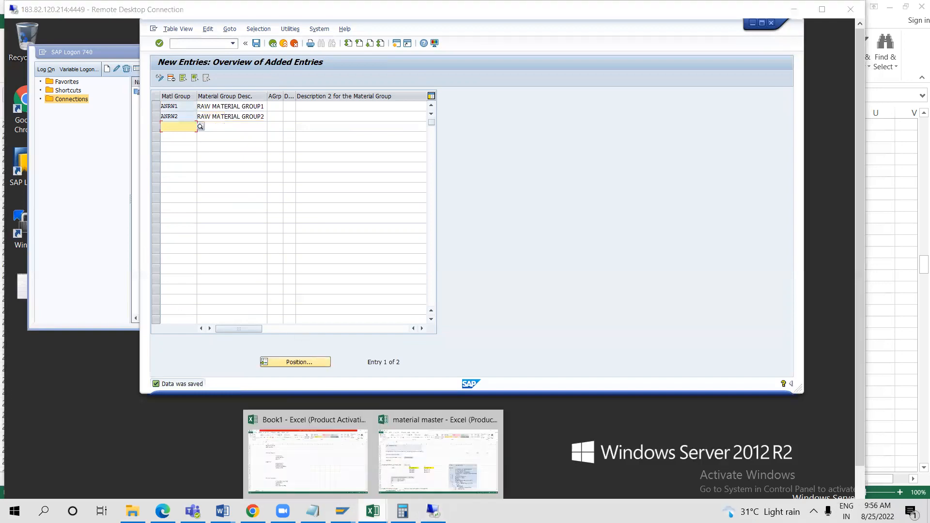
pyautogui.click(427, 462)
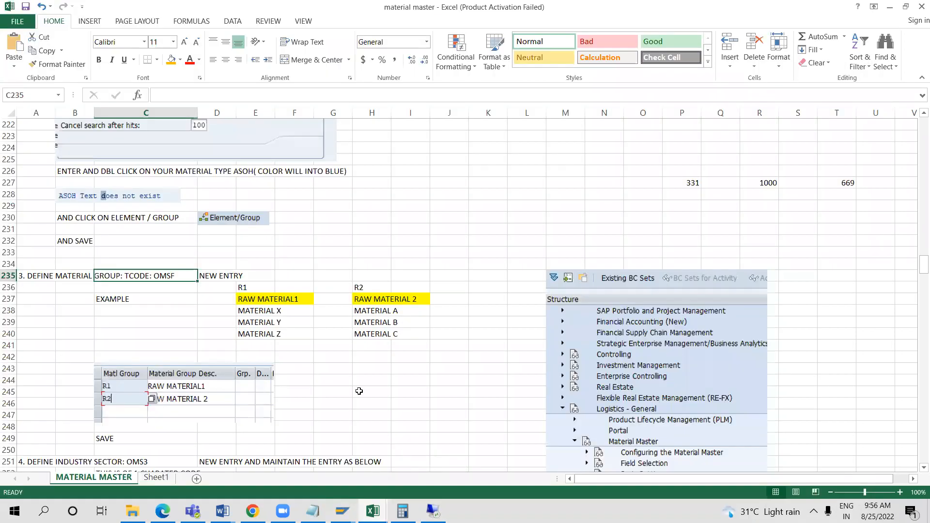
pyautogui.scroll(-2, 359, 388)
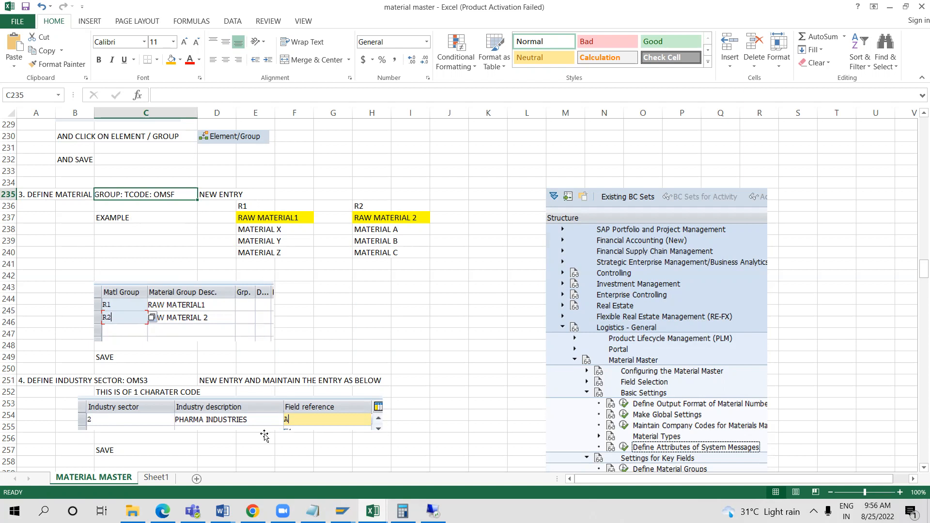
pyautogui.click(133, 379)
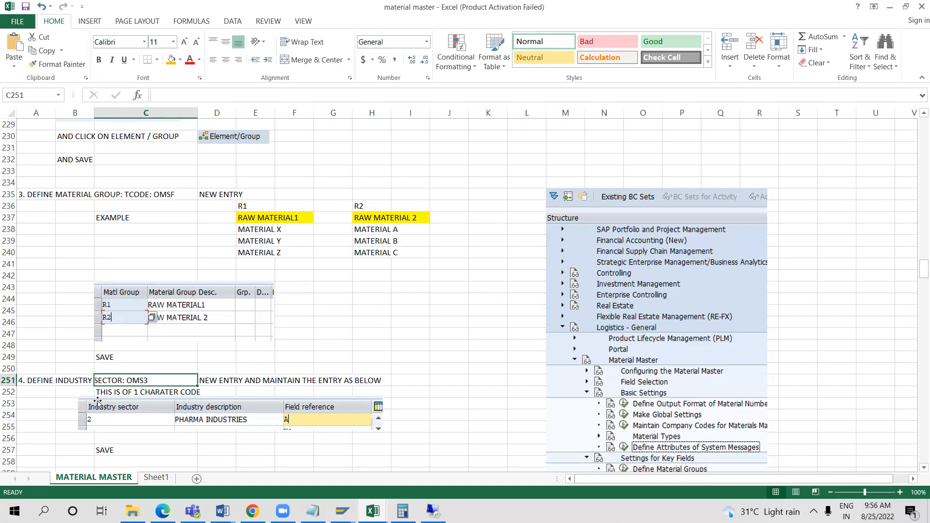
pyautogui.click(432, 511)
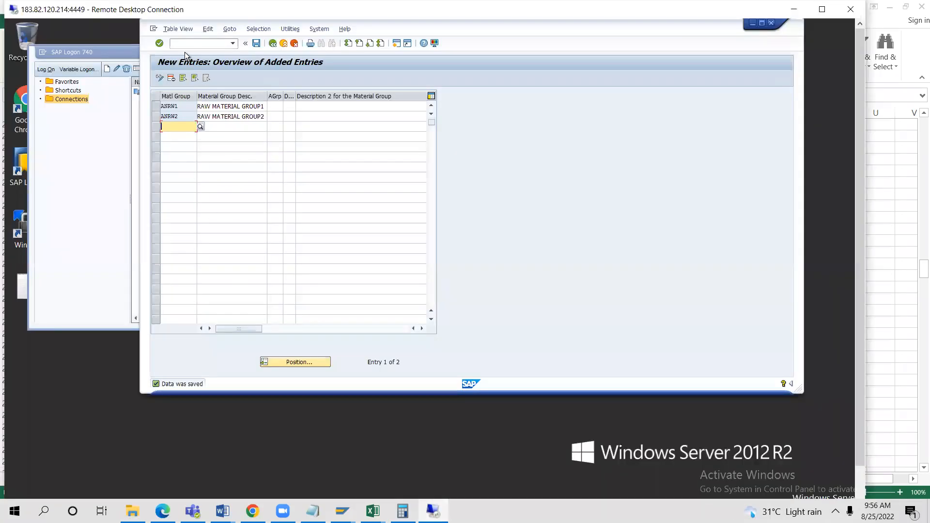
# Leave the material groups entries and open the industry sectors overview with transaction OMS3
pyautogui.click(175, 45)
pyautogui.write('/n')
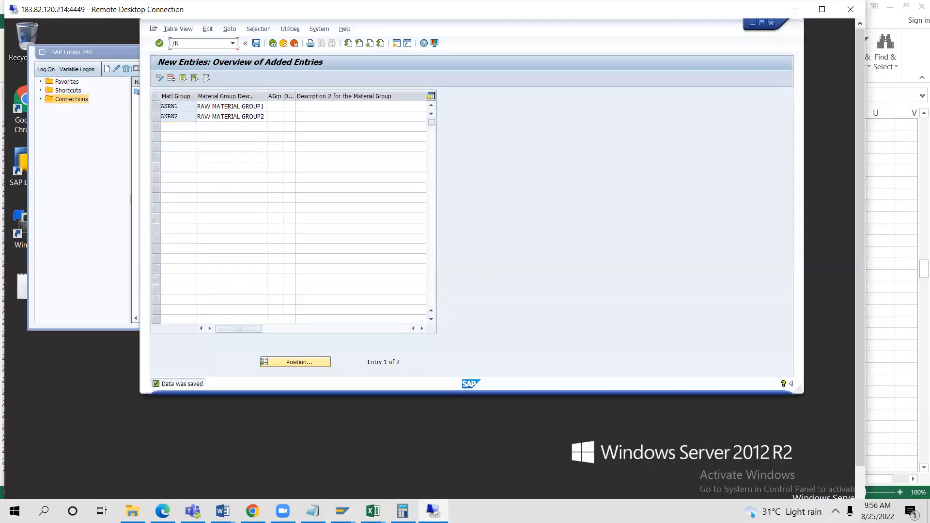
pyautogui.press('Return')
pyautogui.click(174, 44)
pyautogui.write('OMS3')
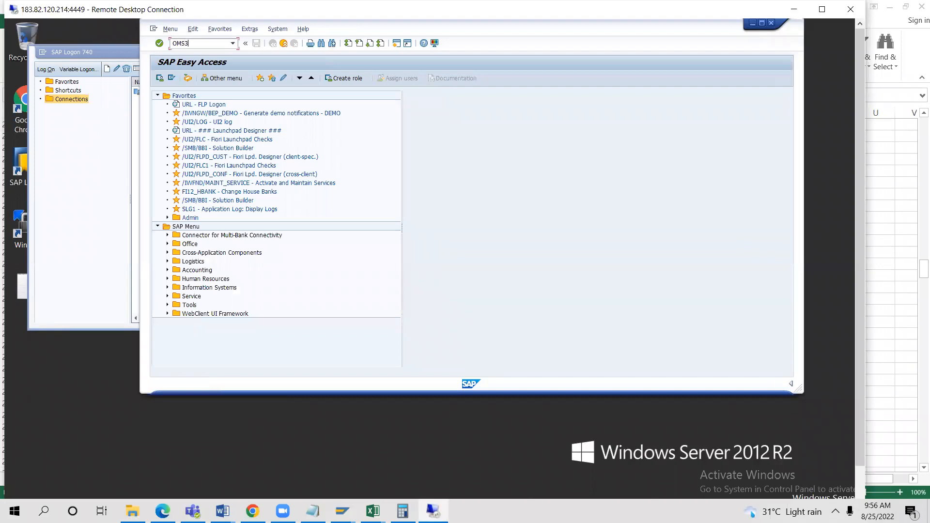
pyautogui.press('Return')
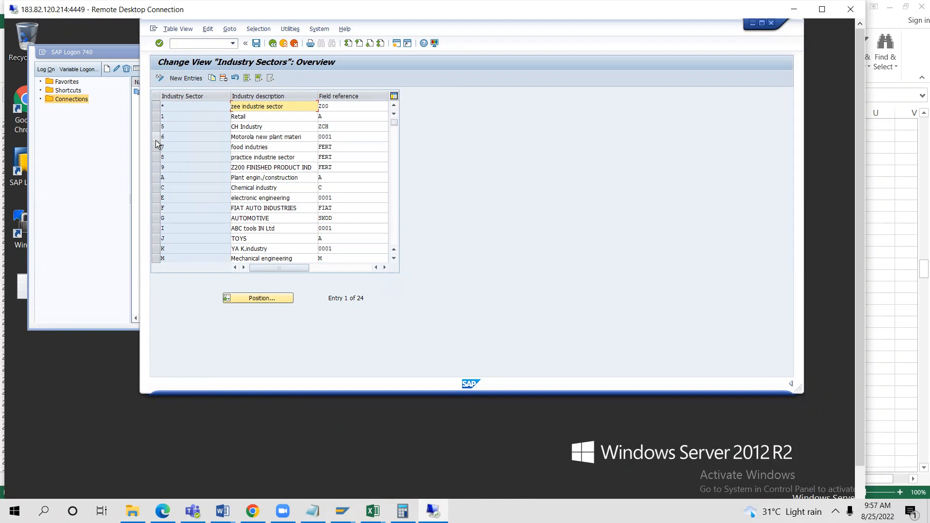
# Add industry sector 3 with the description APPAREL INDUSTRY AN01 and field reference A, and save it under the proposed customizing request
pyautogui.click(185, 77)
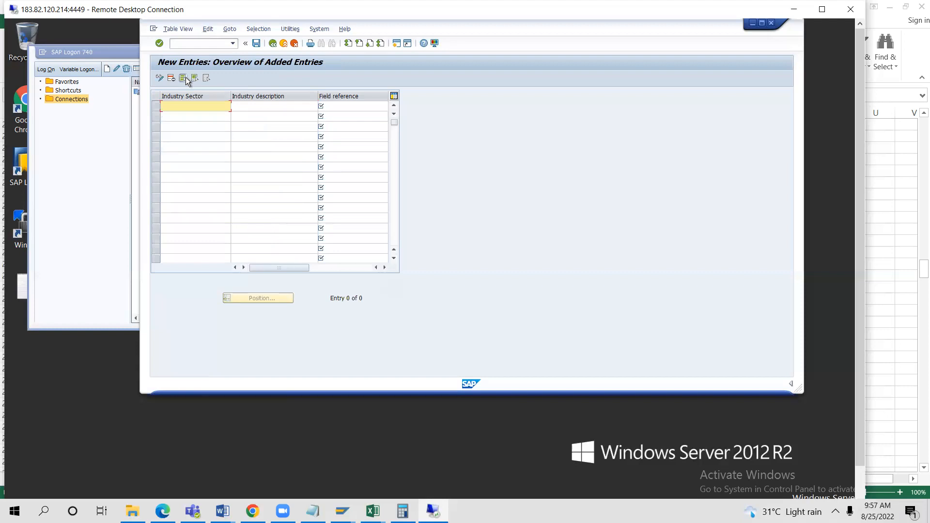
pyautogui.write('3')
pyautogui.press('Tab')
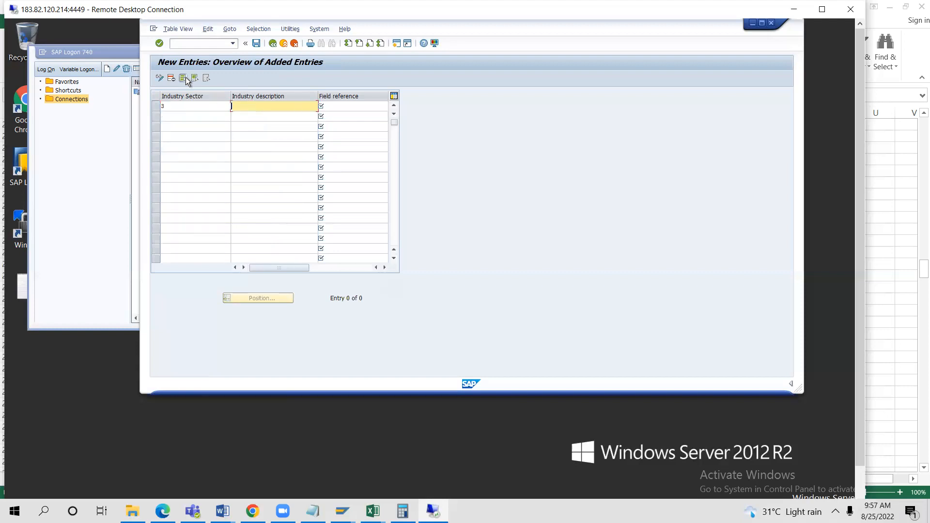
pyautogui.write('APPAREL INDUSTRY AN01')
pyautogui.press('Tab')
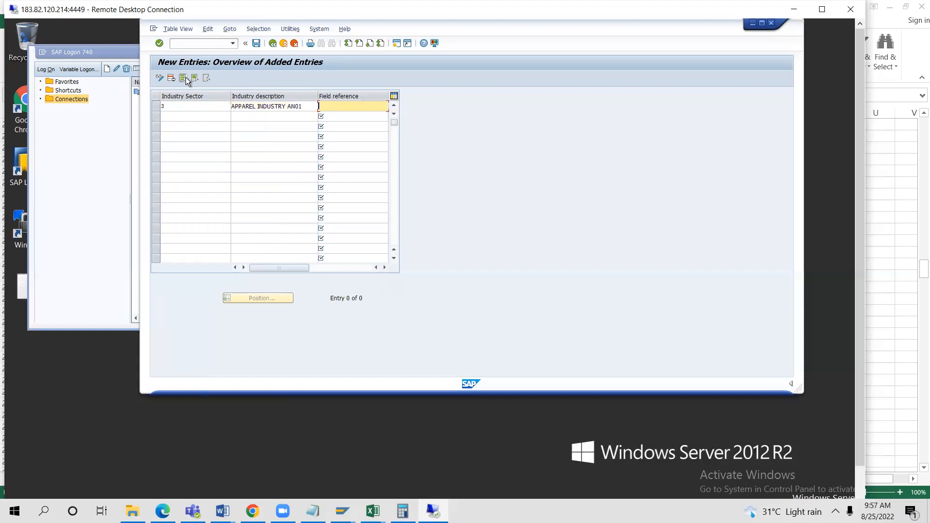
pyautogui.write('A')
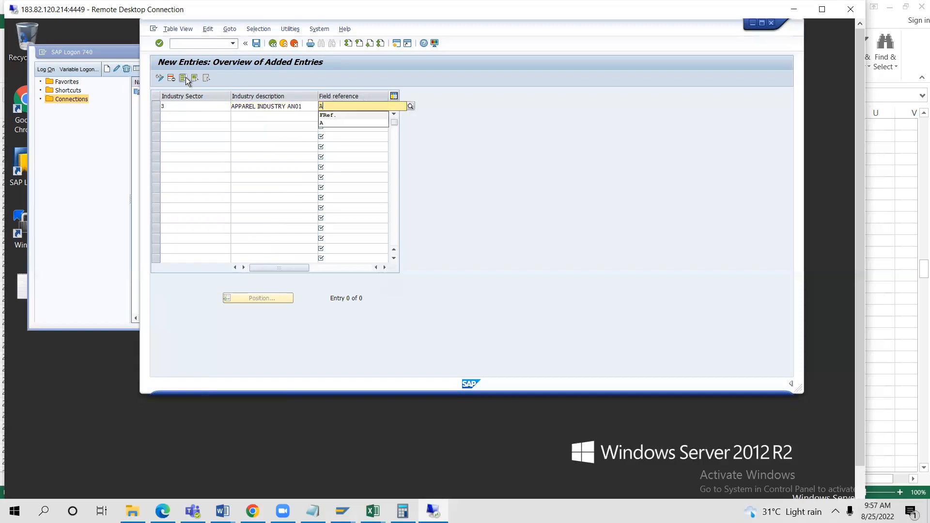
pyautogui.press('Return')
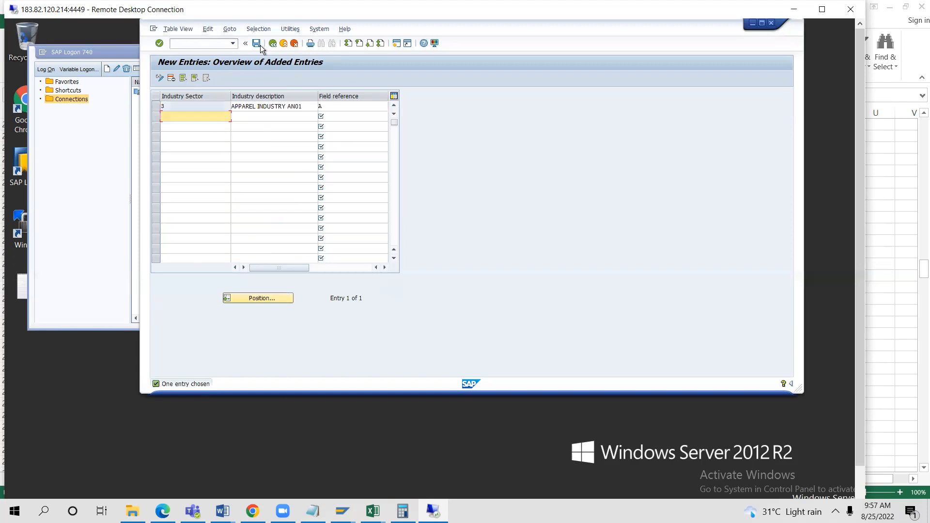
pyautogui.click(257, 43)
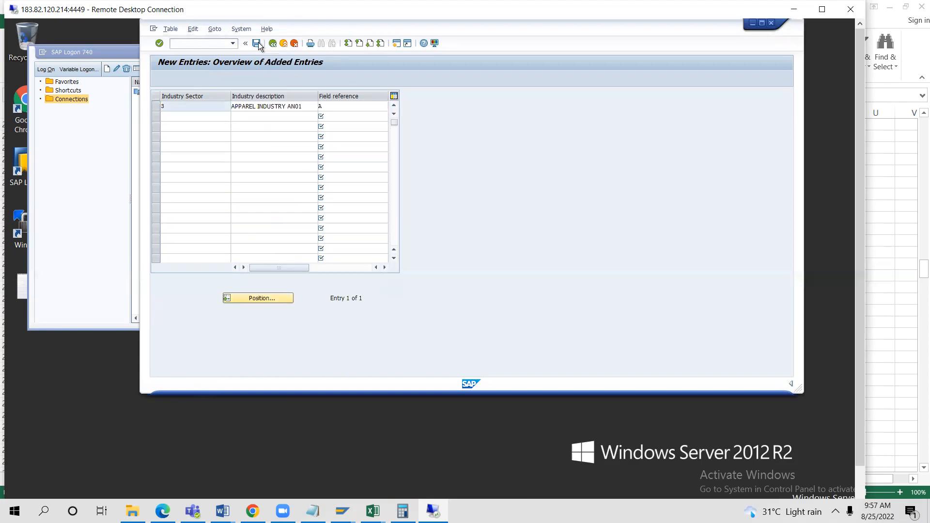
pyautogui.press('Return')
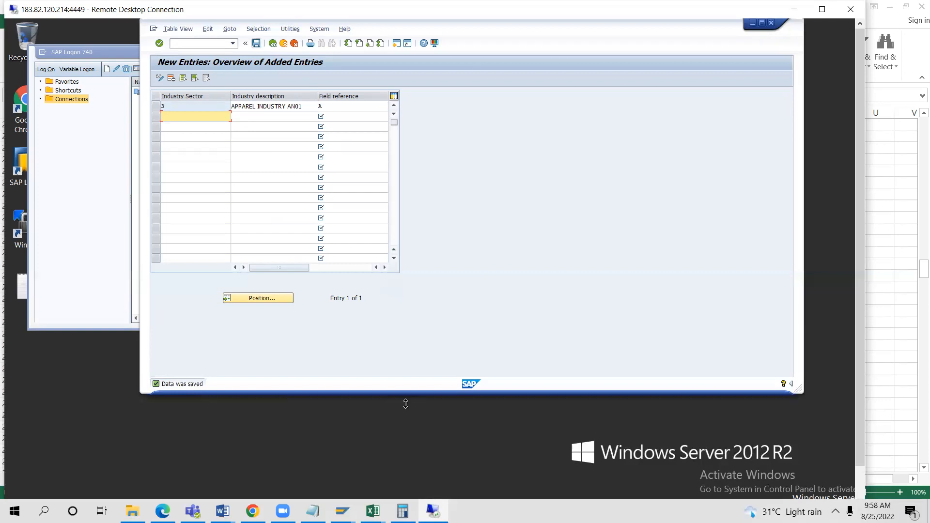
# Check the material master workbook's testing instructions for creating a material, and return to the SAP session
pyautogui.click(373, 511)
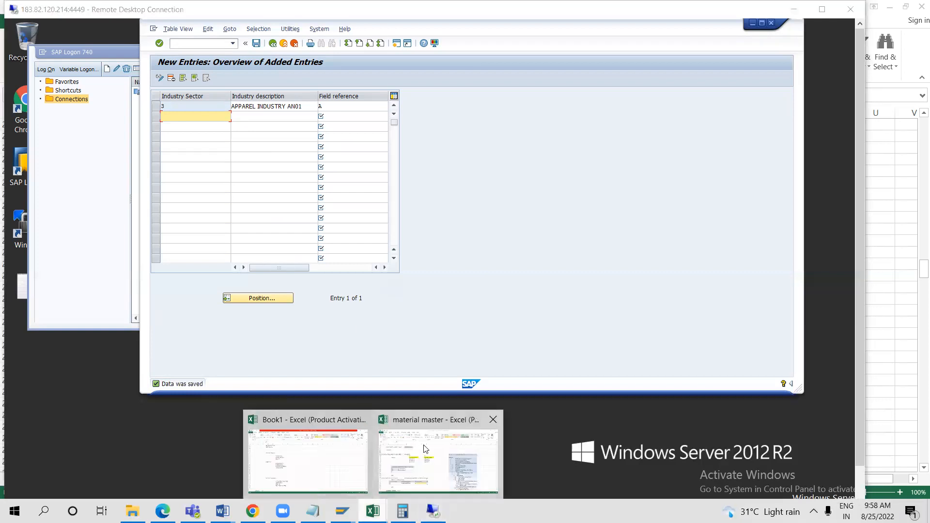
pyautogui.click(420, 441)
pyautogui.scroll(-7, 336, 366)
pyautogui.scroll(-4, 336, 366)
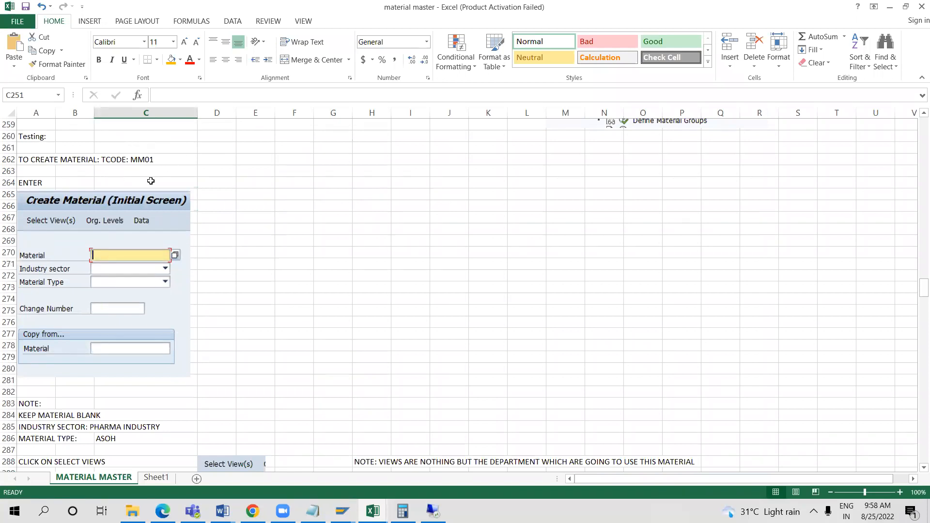
pyautogui.hotkey('alt', 'Tab')
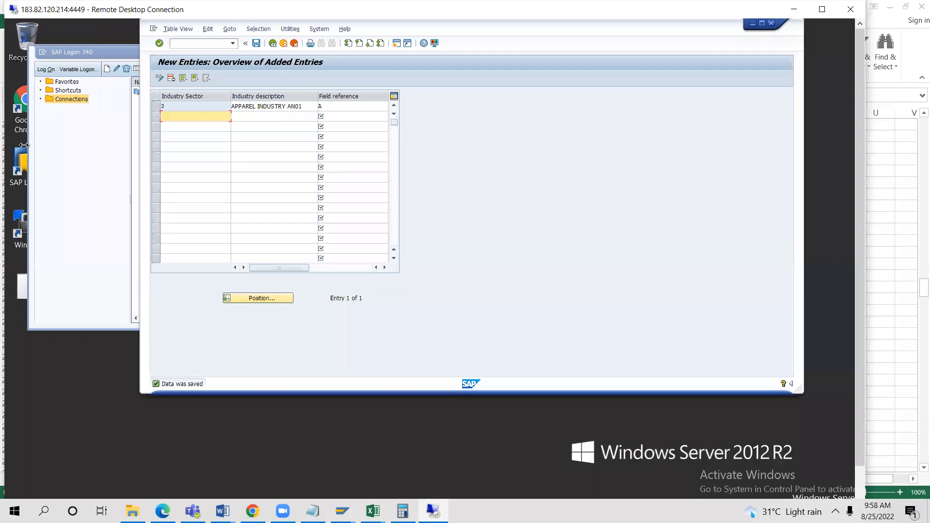
# Leave the industry sector entries and start creating a material with transaction MM01
pyautogui.click(182, 43)
pyautogui.write('/N')
pyautogui.press('Return')
pyautogui.click(181, 43)
pyautogui.write('MM01')
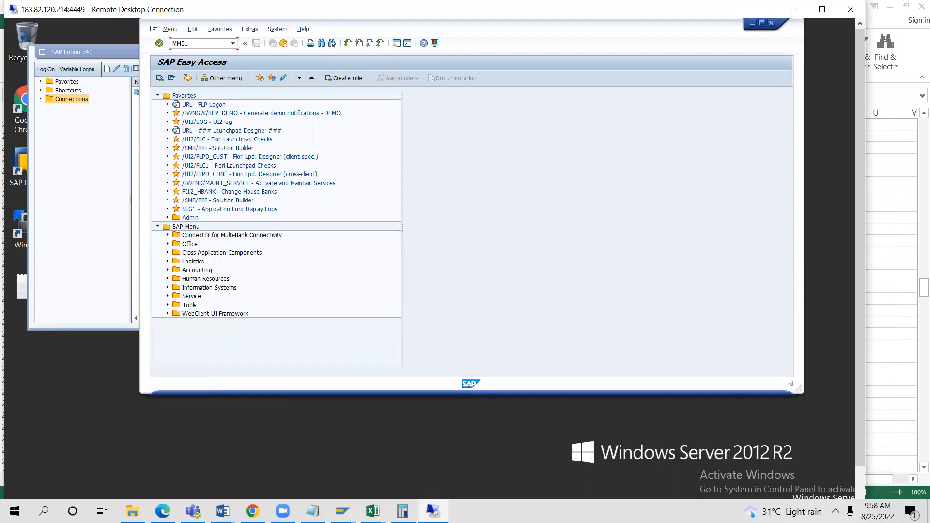
pyautogui.press('Return')
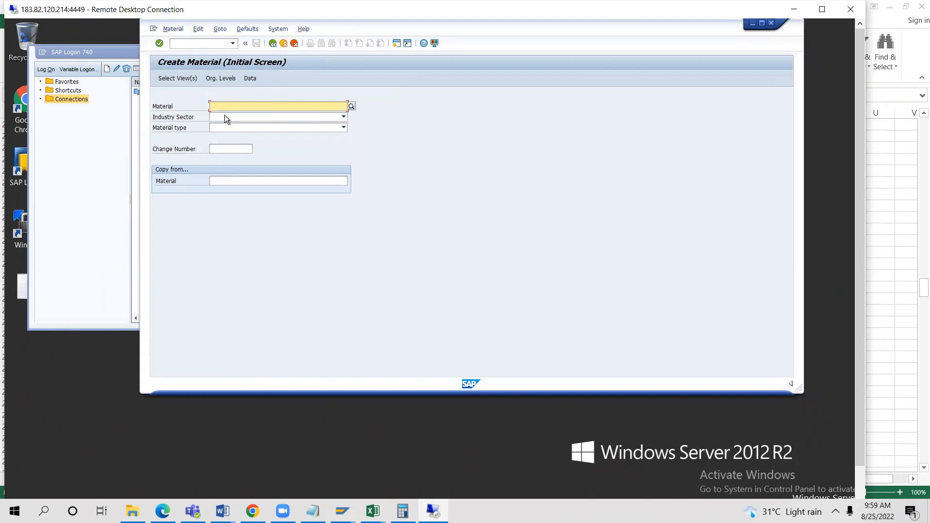
# Set the new material's industry sector to 3 APPAREL INDUSTRY AN01 and its material type to ANOH Raw material AN01
pyautogui.click(239, 118)
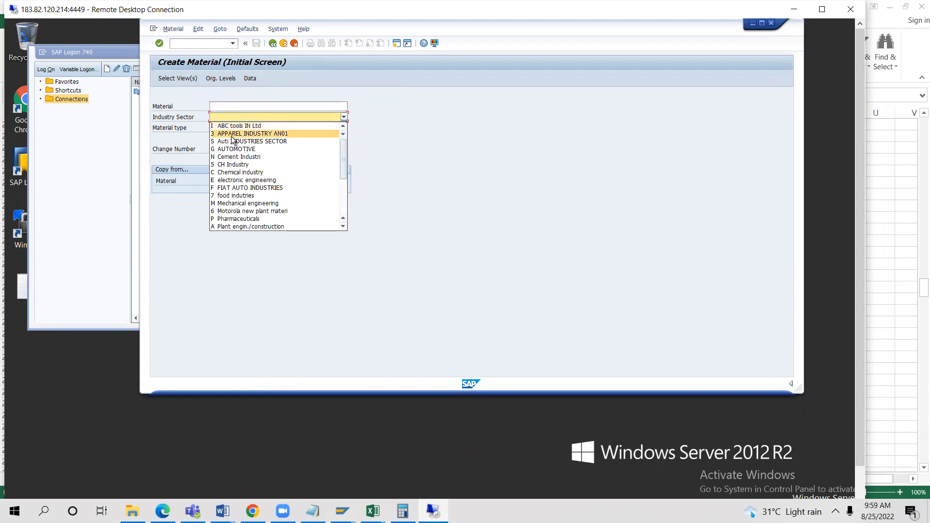
pyautogui.click(233, 134)
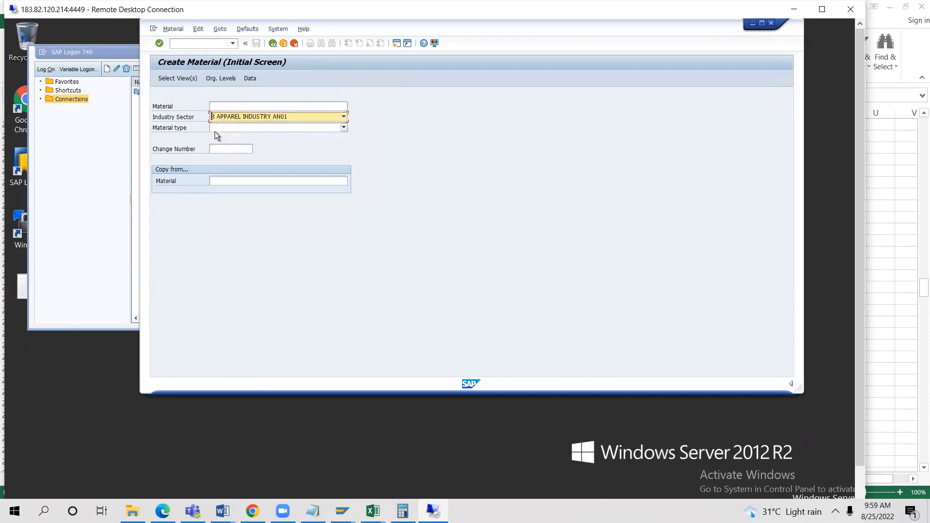
pyautogui.click(219, 128)
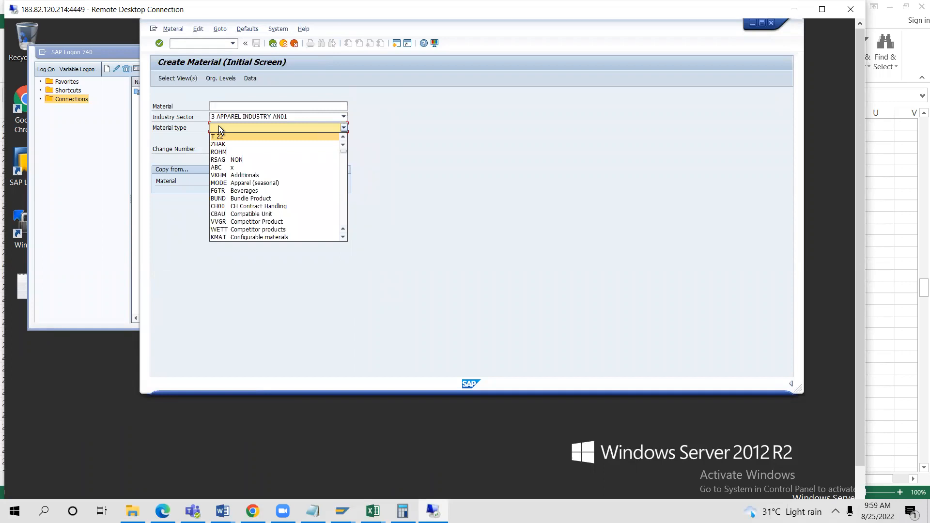
pyautogui.write('an')
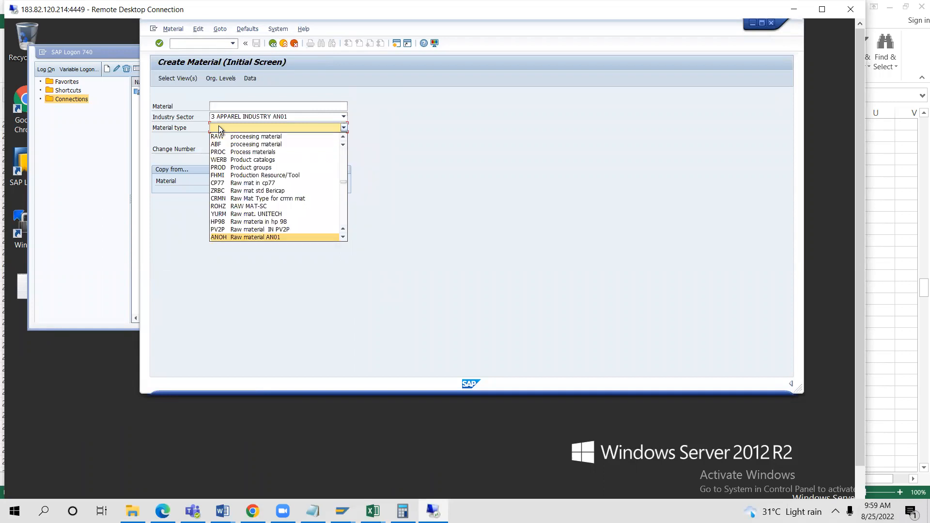
pyautogui.click(237, 238)
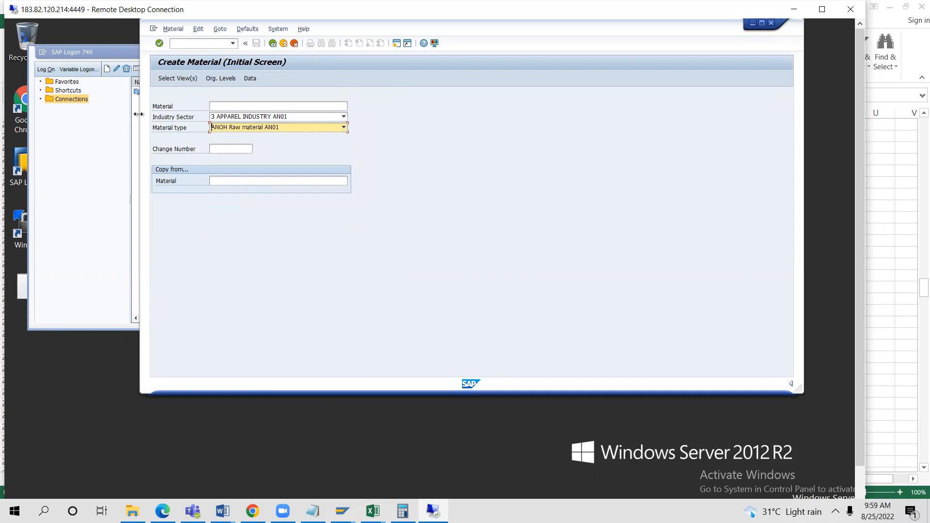
# Select the material views Basic Data 1, Purchasing, General Plant Data / Storage 1 and 2, and Accounting 1
pyautogui.click(179, 78)
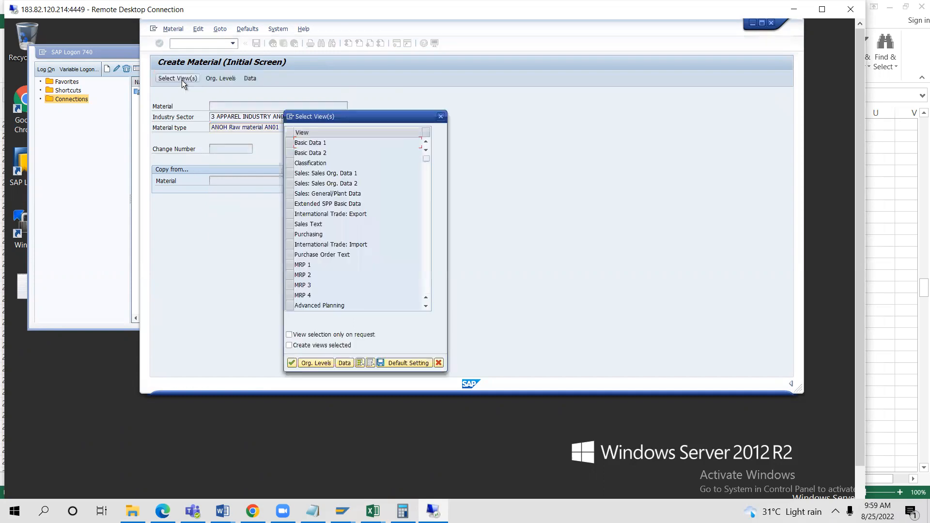
pyautogui.click(289, 143)
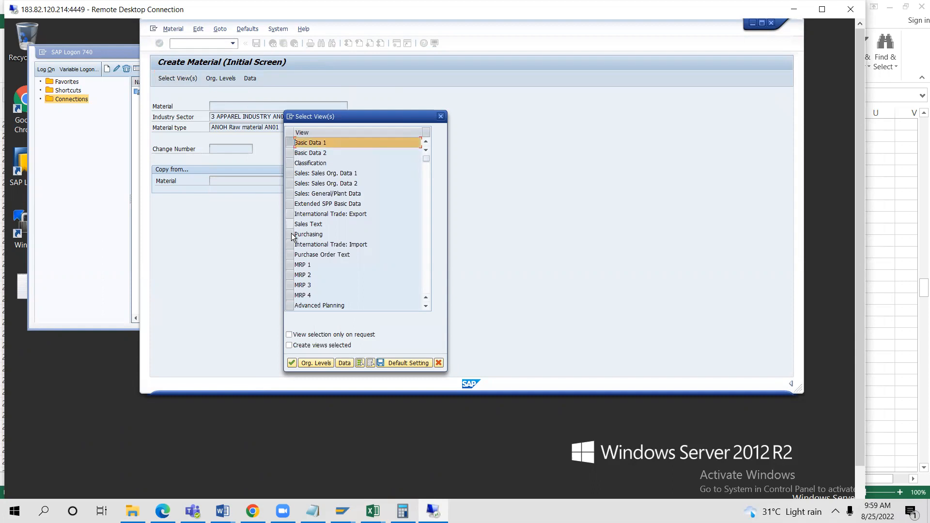
pyautogui.click(292, 234)
pyautogui.scroll(-3, 329, 264)
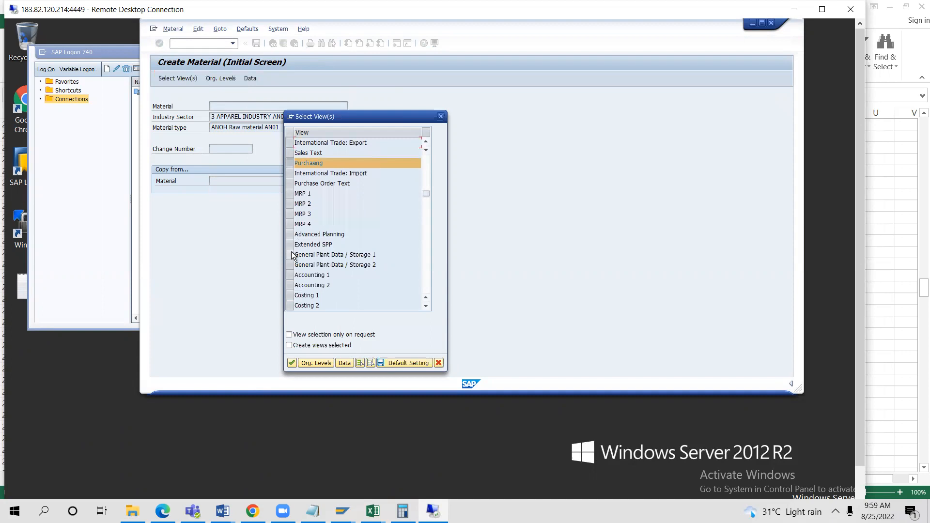
pyautogui.click(291, 255)
pyautogui.click(289, 266)
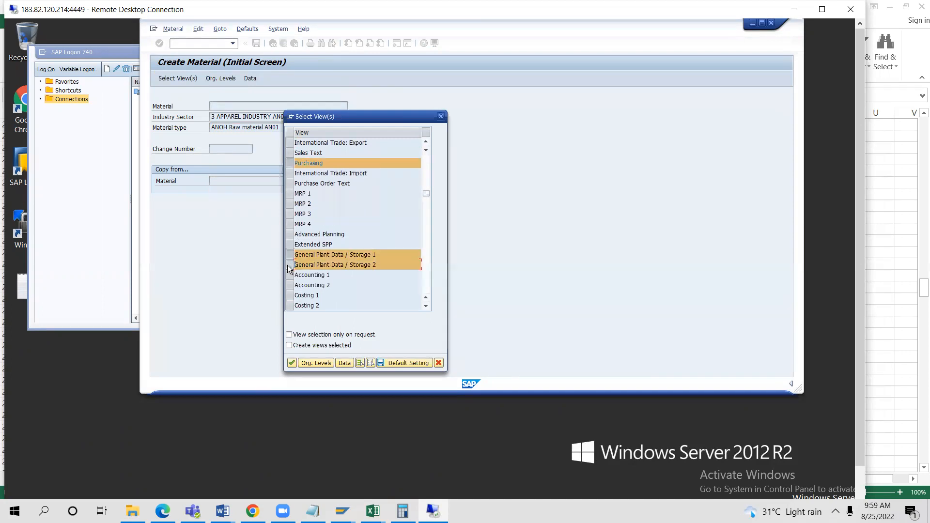
pyautogui.click(289, 276)
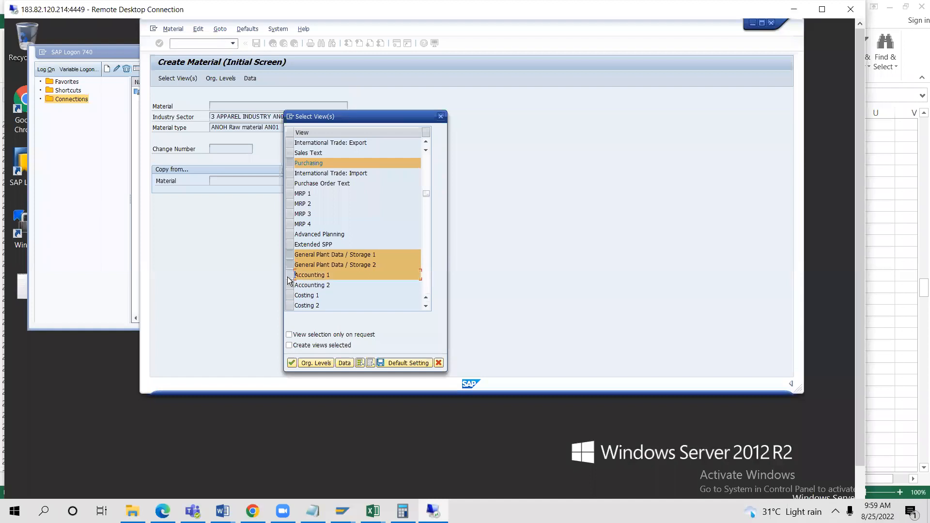
# Try to continue the material creation with the organizational levels plant ANDL and storage location RM00
pyautogui.click(315, 364)
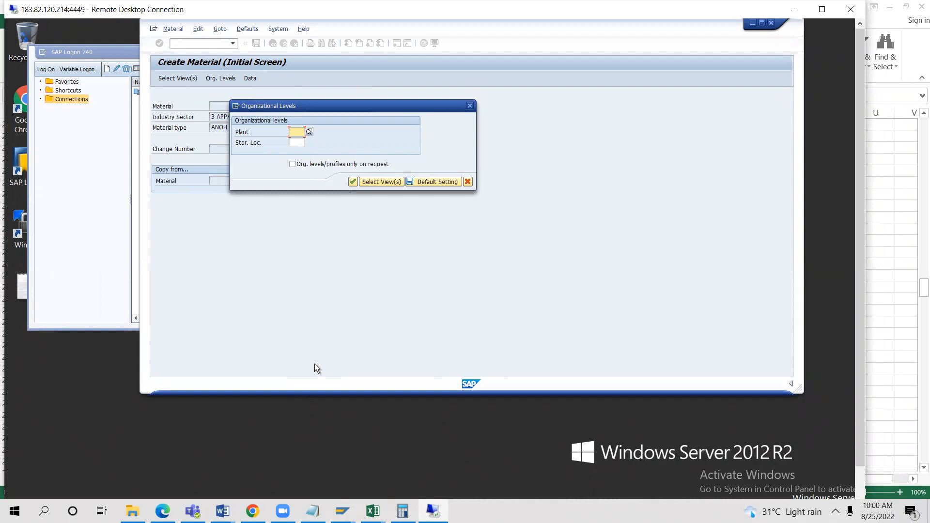
pyautogui.write('ANDL')
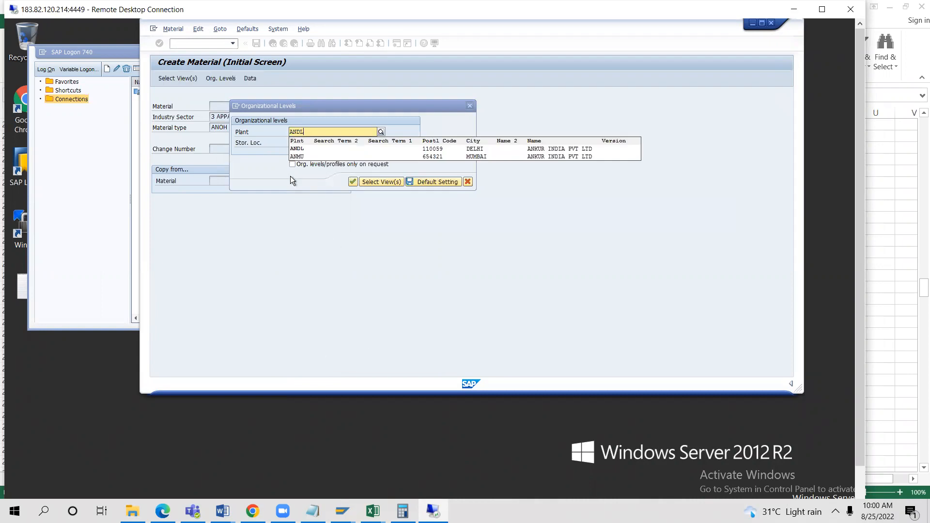
pyautogui.click(298, 150)
pyautogui.click(295, 142)
pyautogui.write('EW00')
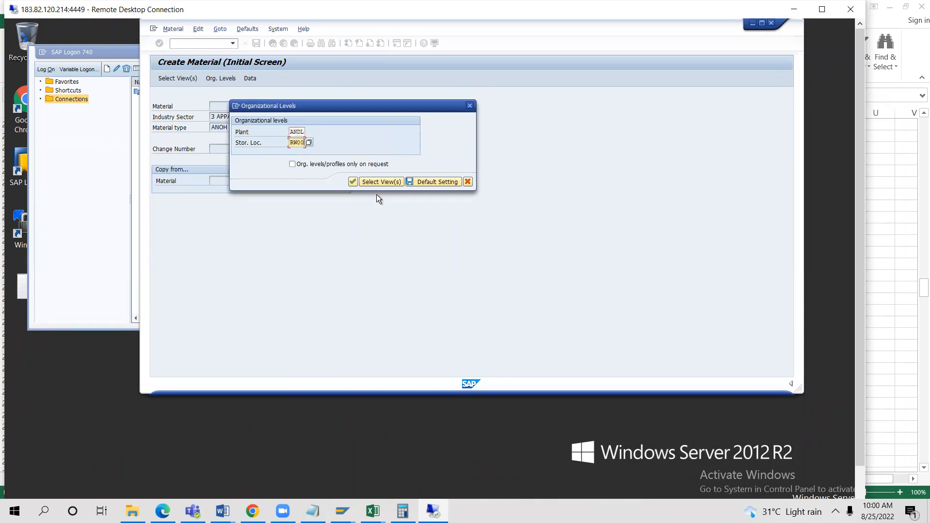
pyautogui.click(353, 182)
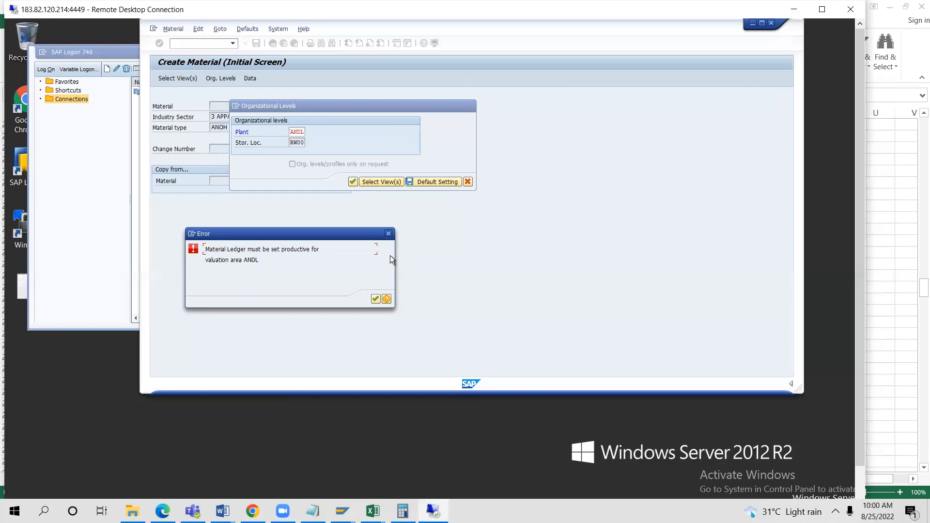
# Read the error's detailed help for the transactions that activate the material ledger, and cancel the organizational levels entry
pyautogui.click(386, 299)
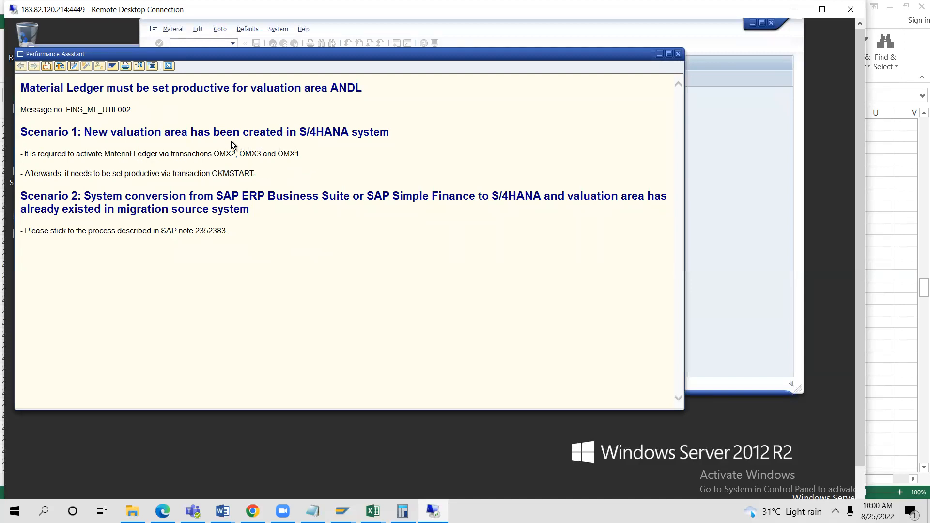
pyautogui.doubleClick(223, 154)
pyautogui.click(729, 207)
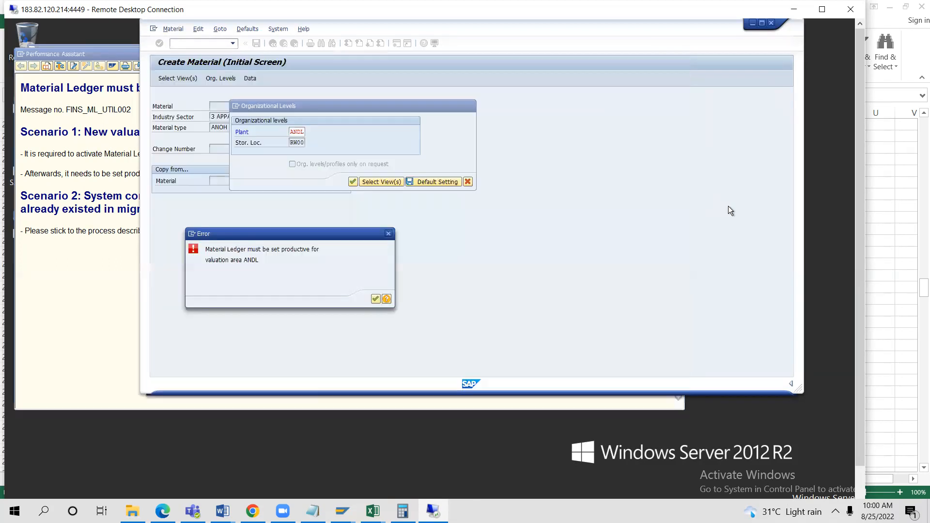
pyautogui.click(375, 298)
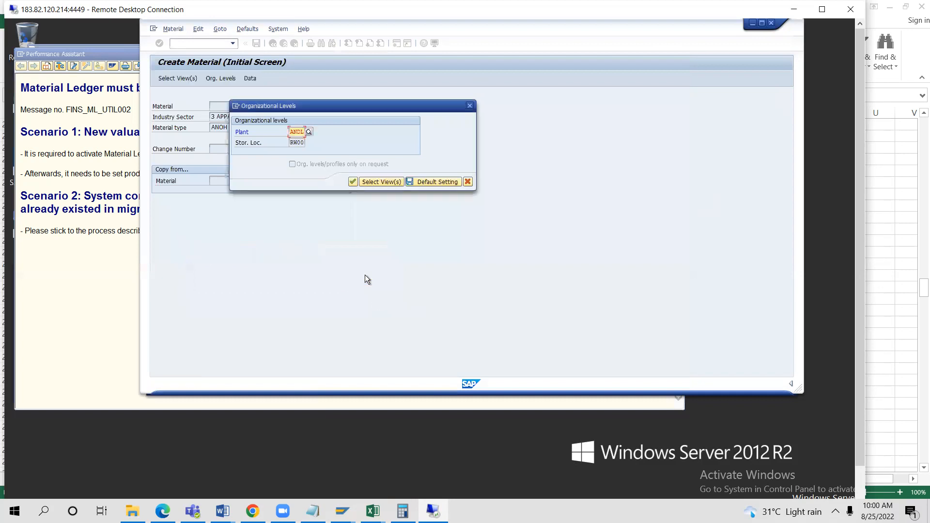
pyautogui.click(468, 182)
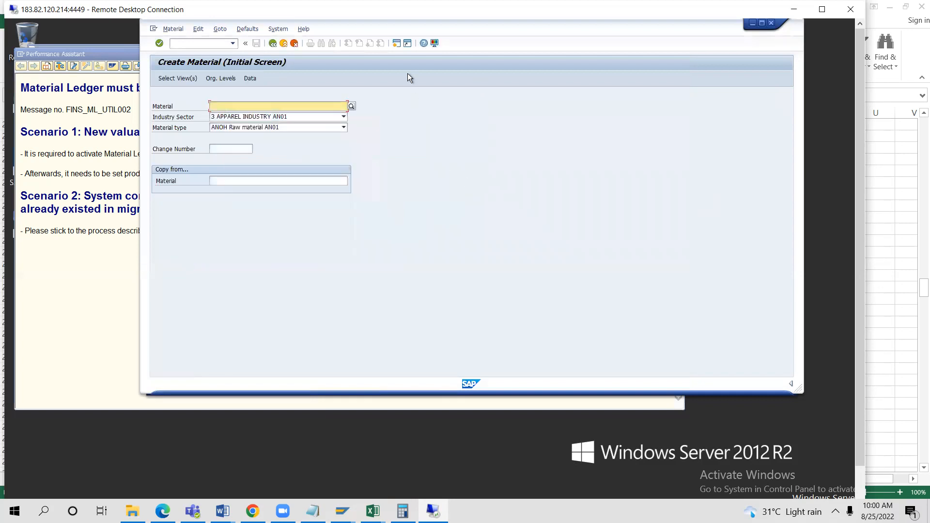
# Open a second SAP session and display the material ledger types with transaction OMX2
pyautogui.click(396, 44)
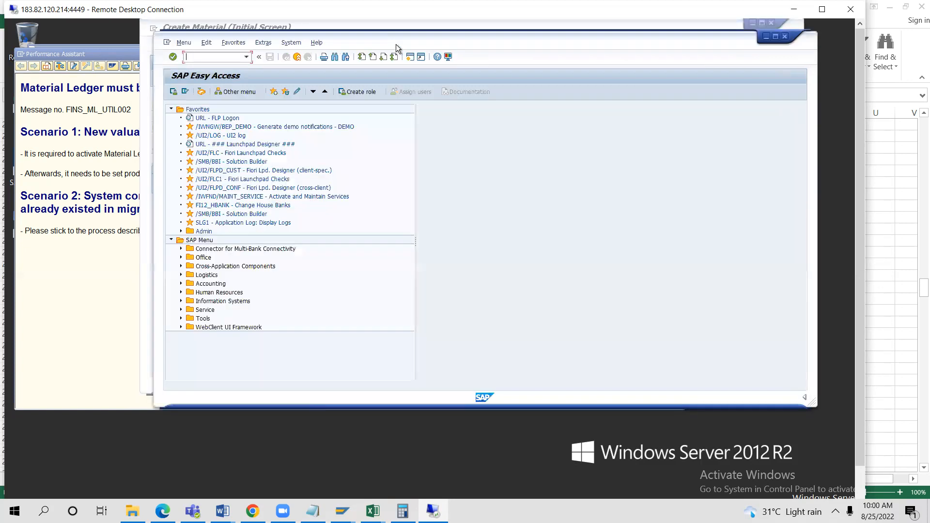
pyautogui.write('OMX2')
pyautogui.press('Return')
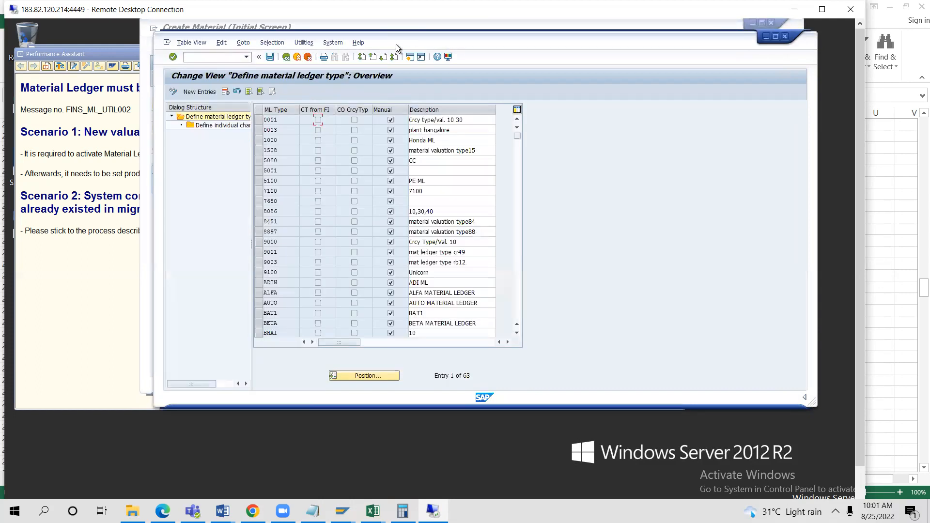
# Create material ledger type AN01 with the description MATERIAL LEDGER AN01
pyautogui.click(260, 121)
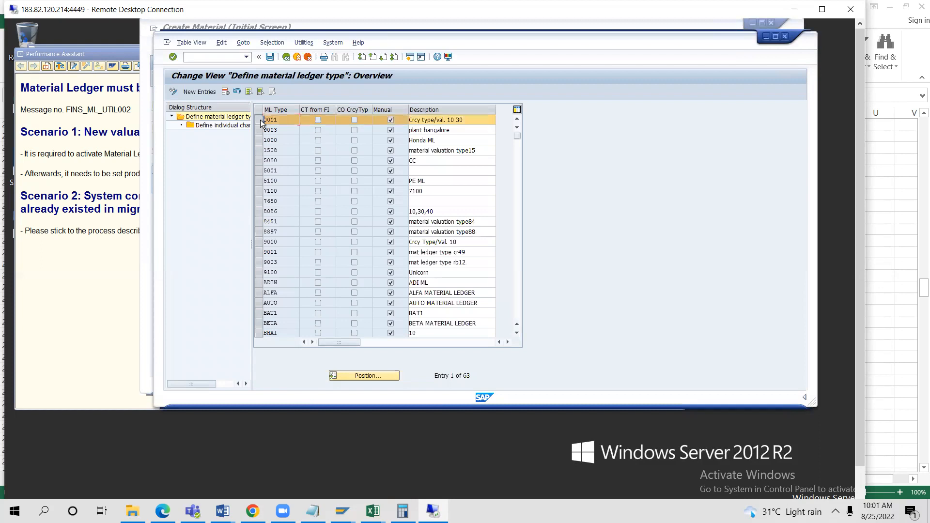
pyautogui.click(199, 92)
pyautogui.write('AN01')
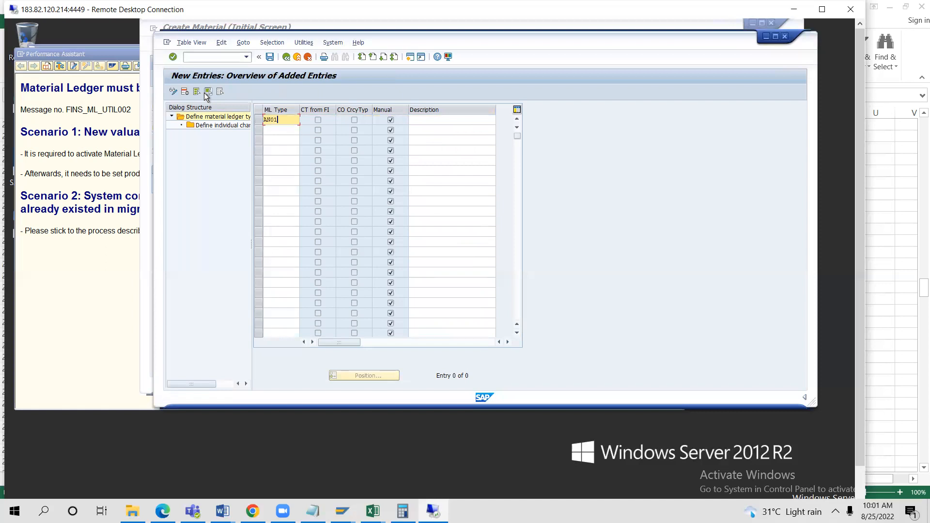
pyautogui.click(431, 122)
pyautogui.write('MATE')
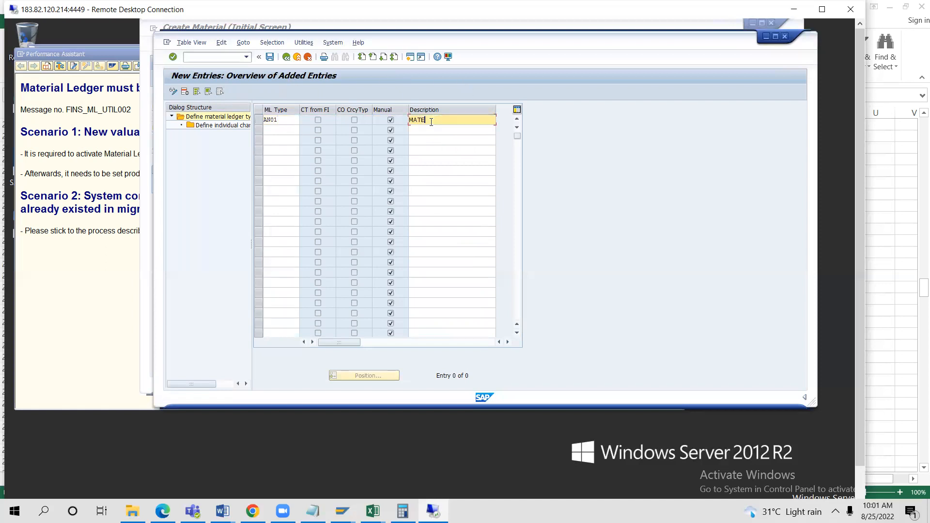
pyautogui.write('RIAL LEDGER AN01')
pyautogui.press('Return')
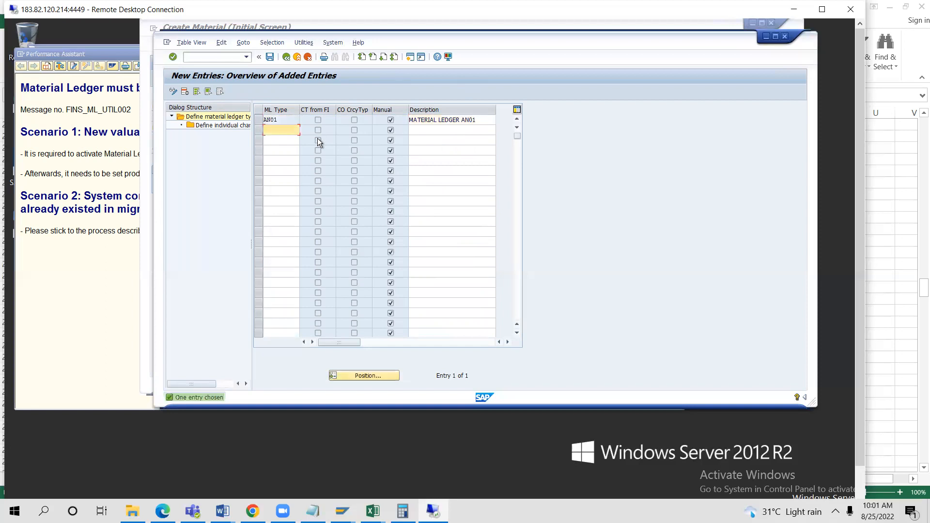
# Display the individual characteristics of ledger type AN01 and save the new type under customizing request S4HK904015
pyautogui.click(259, 120)
pyautogui.doubleClick(216, 126)
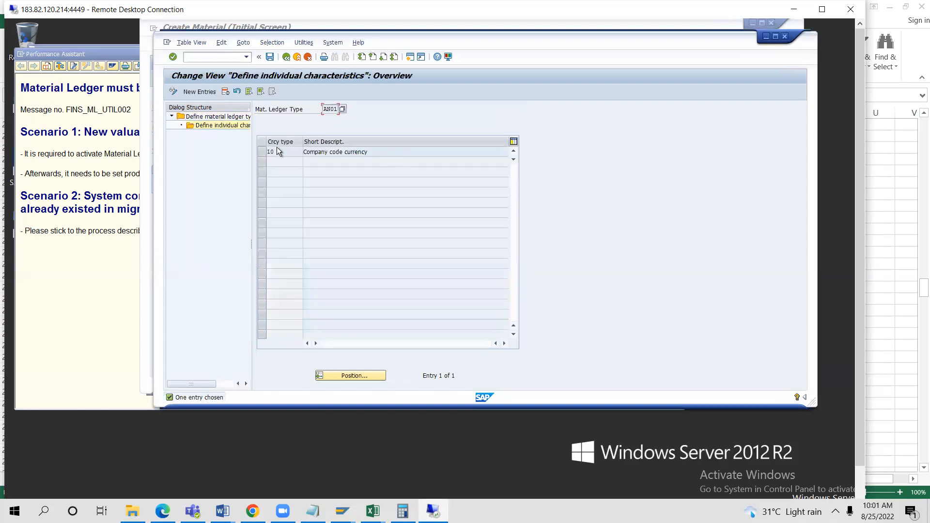
pyautogui.click(271, 59)
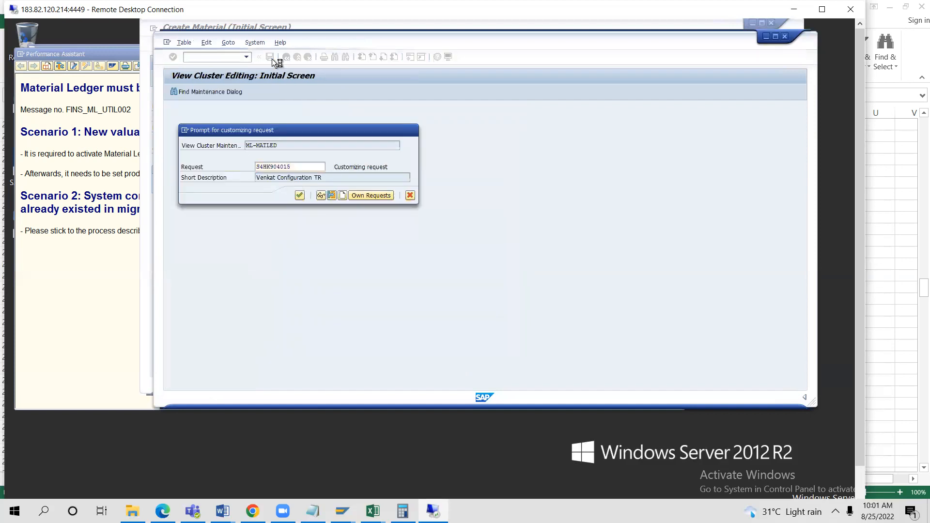
pyautogui.press('Return')
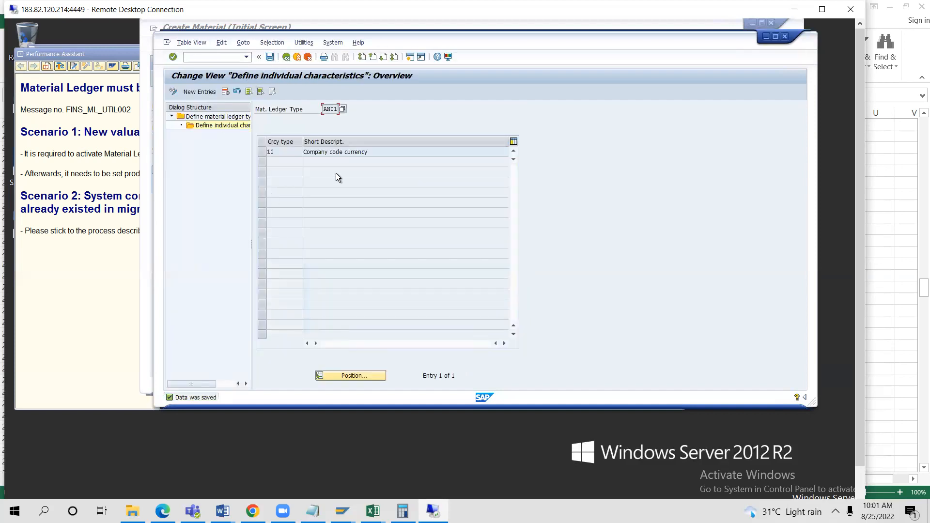
# Recheck the error help for the required transactions and open the assignment of ledger types to valuation areas with OMX3
pyautogui.click(83, 268)
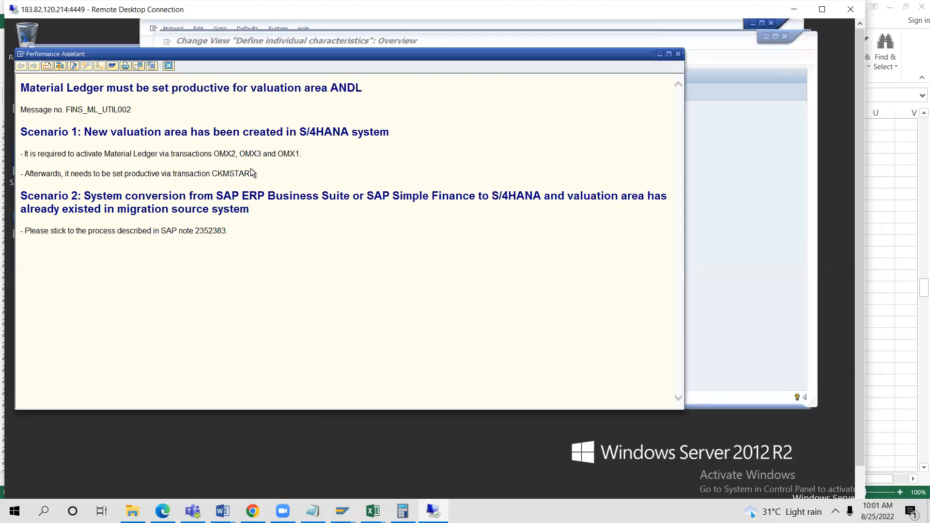
pyautogui.hotkey('alt', 'Tab')
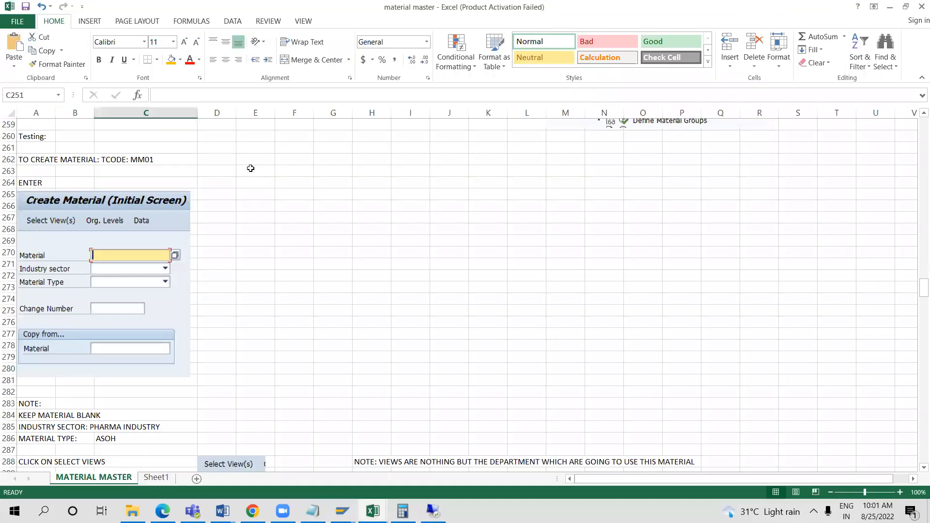
pyautogui.hotkey('alt', 'Tab')
pyautogui.click(746, 177)
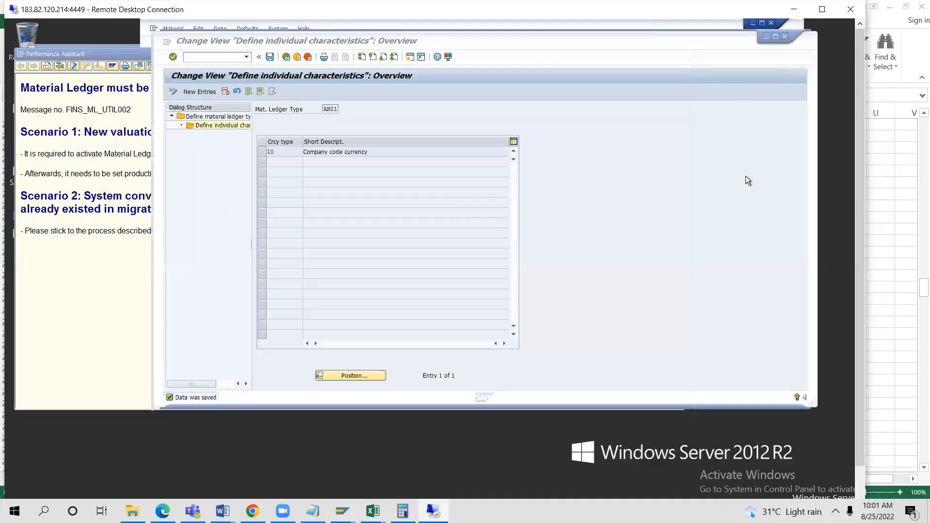
pyautogui.click(201, 58)
pyautogui.write('/n')
pyautogui.press('Return')
pyautogui.write('OMX3')
pyautogui.press('Return')
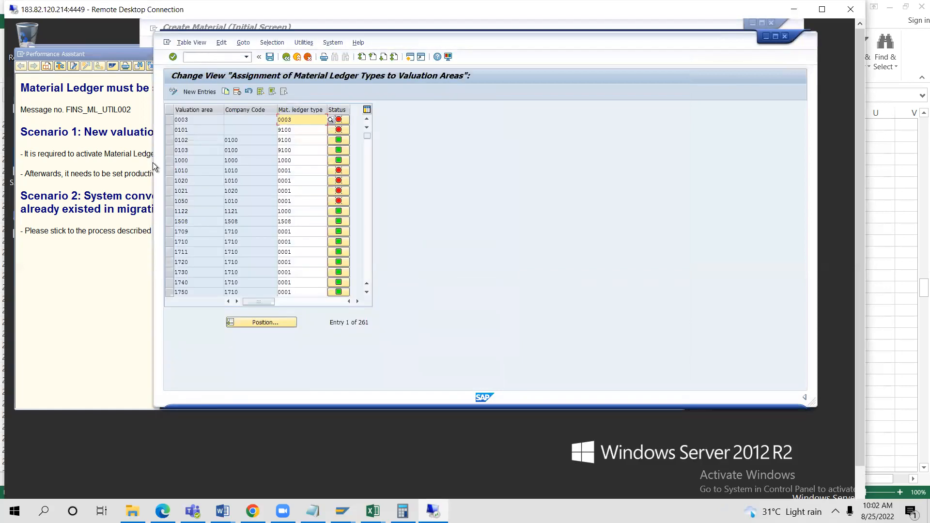
# Jump to valuation area AS06 in the list of material ledger type assignments
pyautogui.click(265, 323)
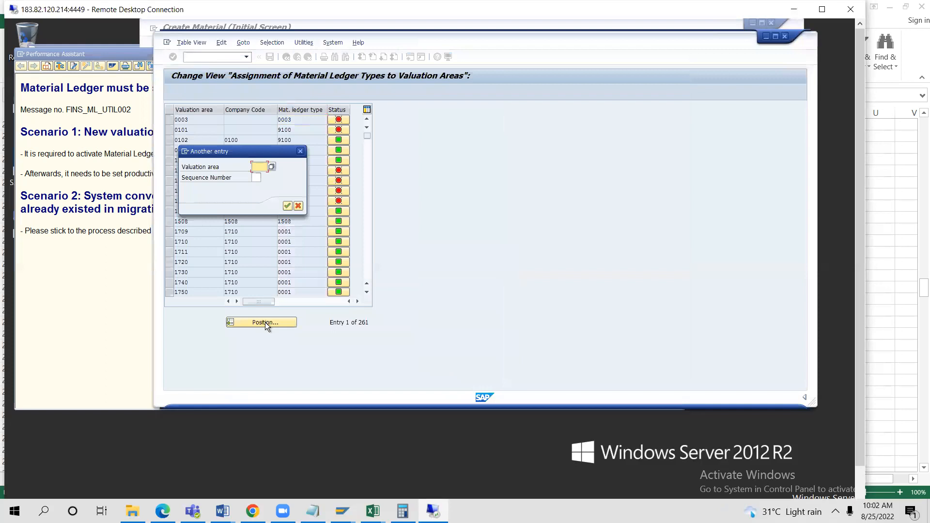
pyautogui.write('AS06')
pyautogui.press('Return')
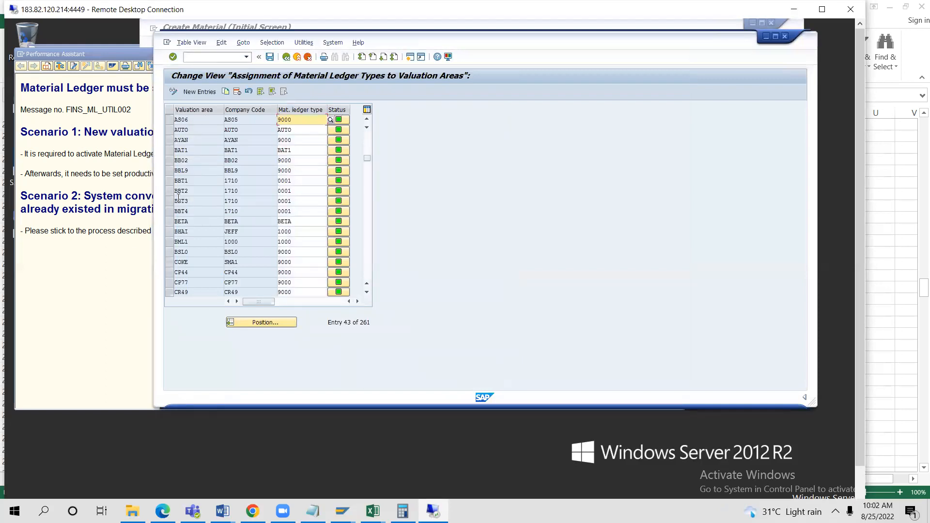
# Add new assignment entries for valuation areas ANDL and ANMU
pyautogui.click(198, 92)
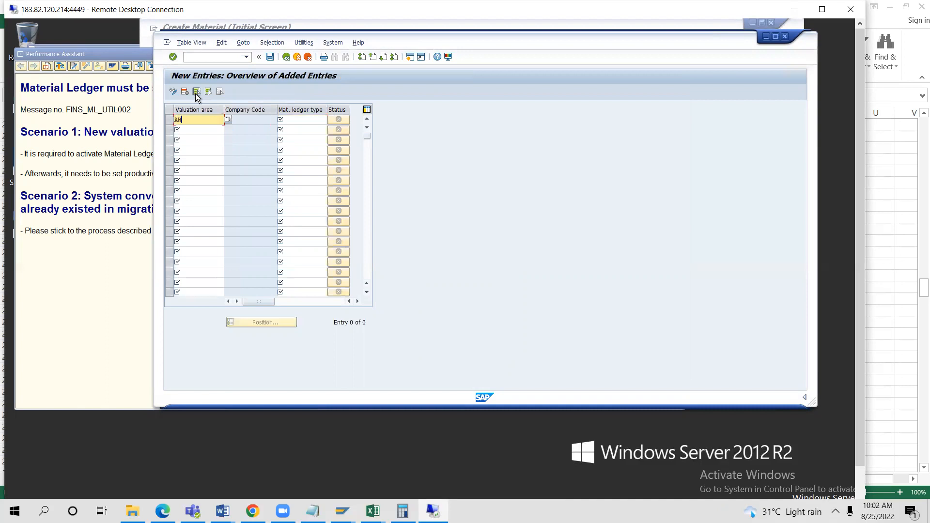
pyautogui.press('Down')
pyautogui.write('ANMU')
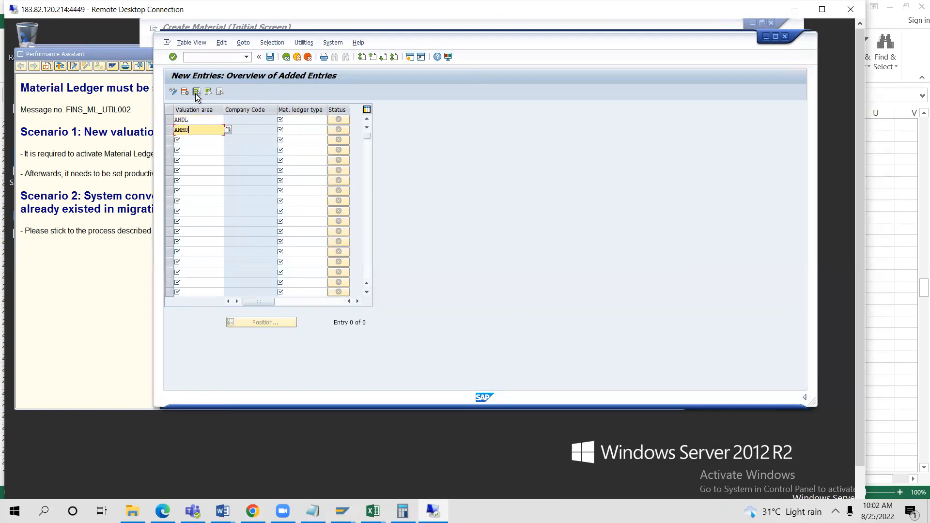
# Assign material ledger type AN01 to valuation areas ANDL and ANMU, and save under customizing request S4HK904015
pyautogui.click(304, 121)
pyautogui.write('ANO')
pyautogui.write('1')
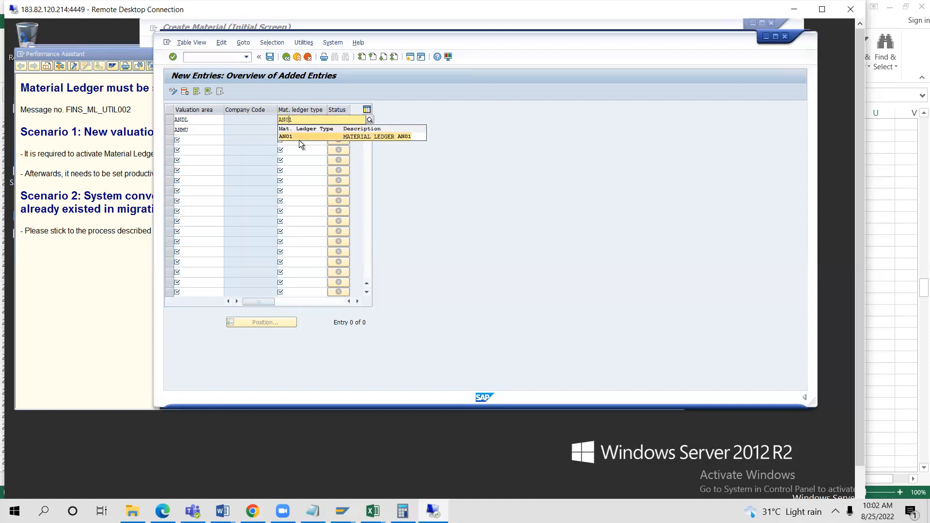
pyautogui.click(293, 137)
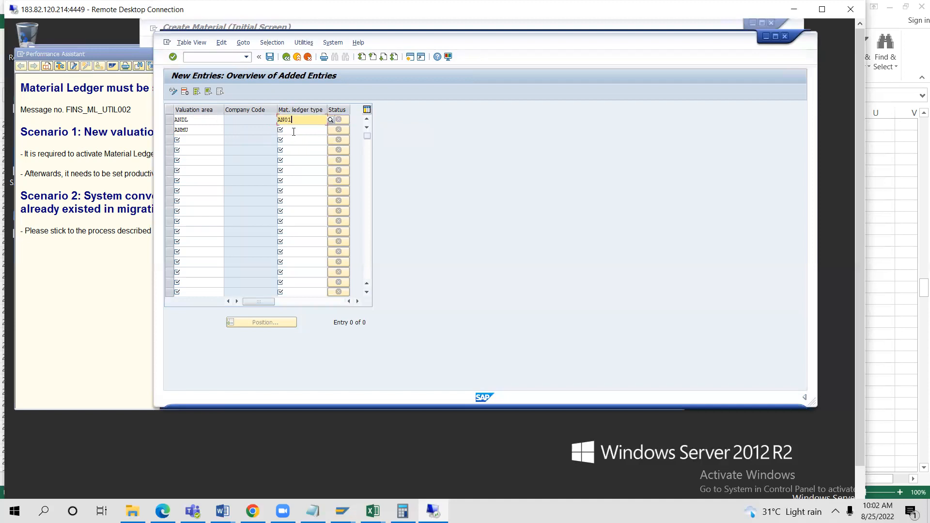
pyautogui.click(294, 131)
pyautogui.write('AN01')
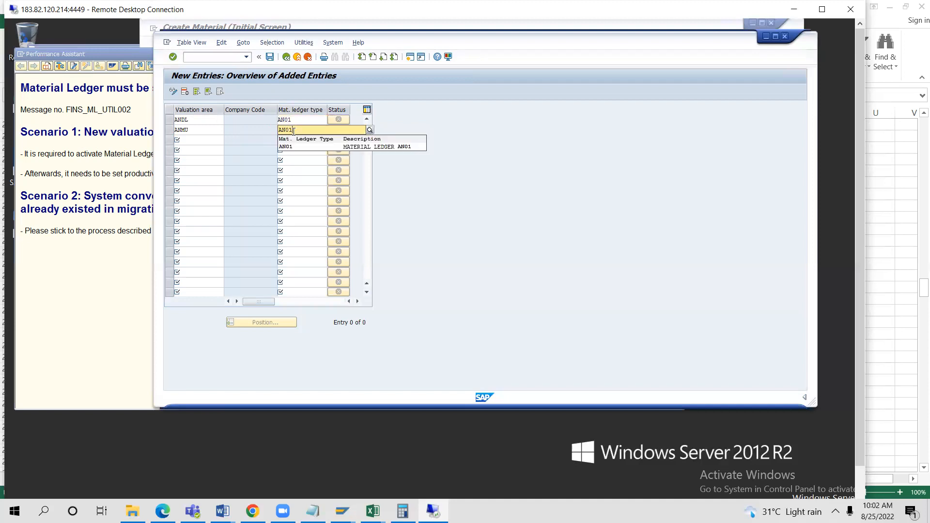
pyautogui.press('Return')
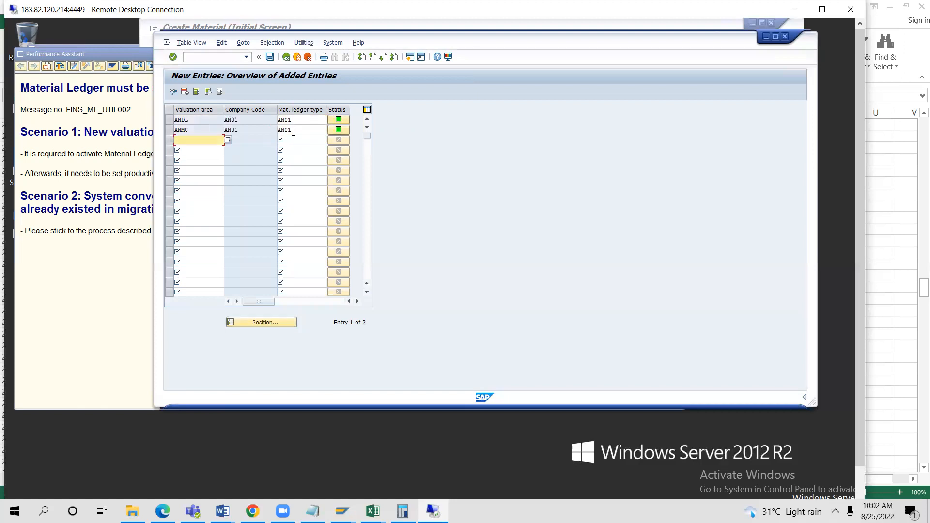
pyautogui.click(269, 57)
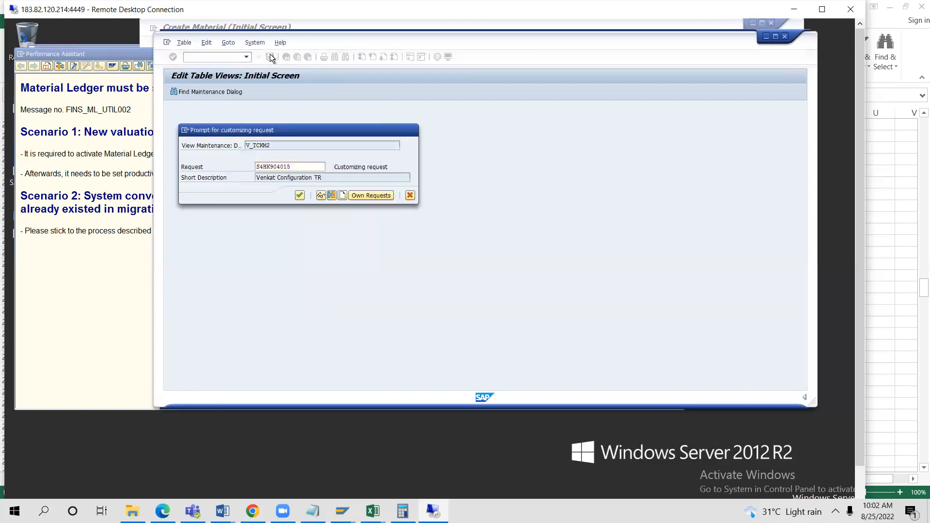
pyautogui.press('Return')
# Consult the error help for the remaining activation transactions and open the material ledger activation overview with OMX1
pyautogui.click(139, 127)
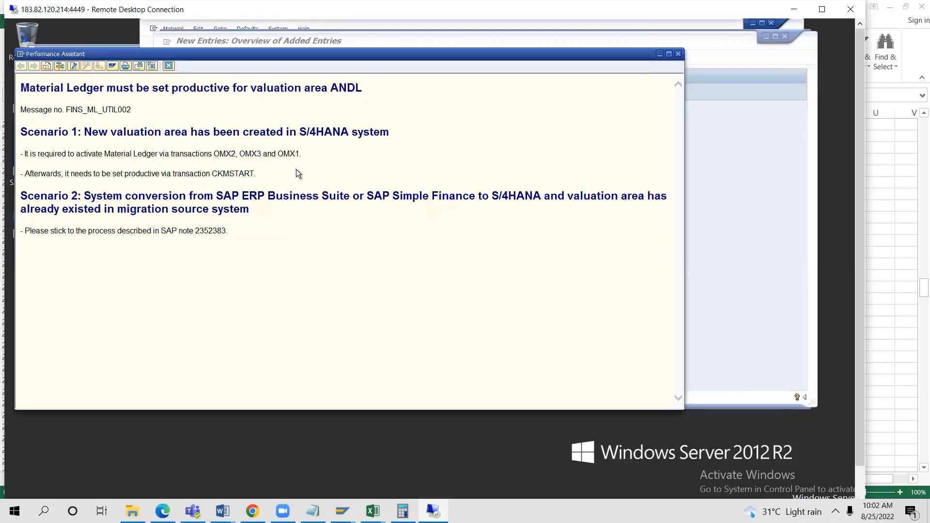
pyautogui.hotkey('alt', 'Tab')
pyautogui.hotkey('alt', 'Tab')
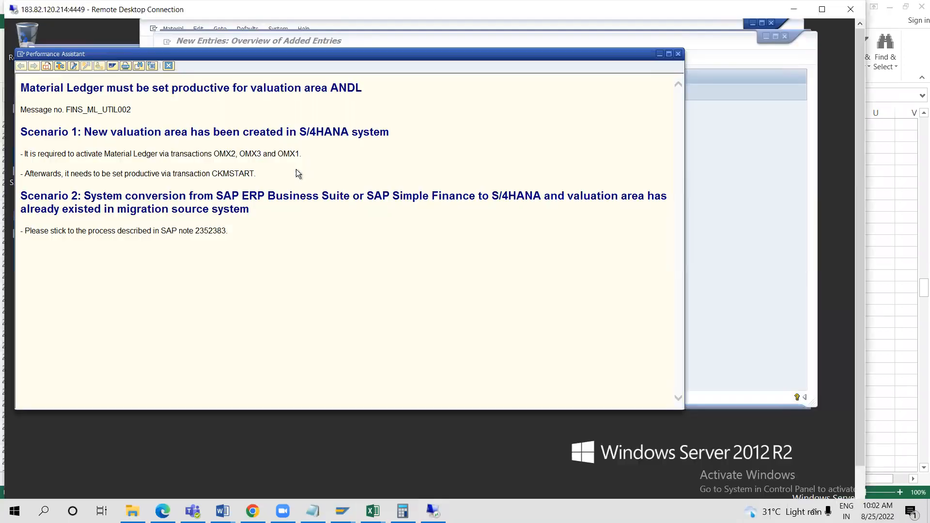
pyautogui.click(732, 188)
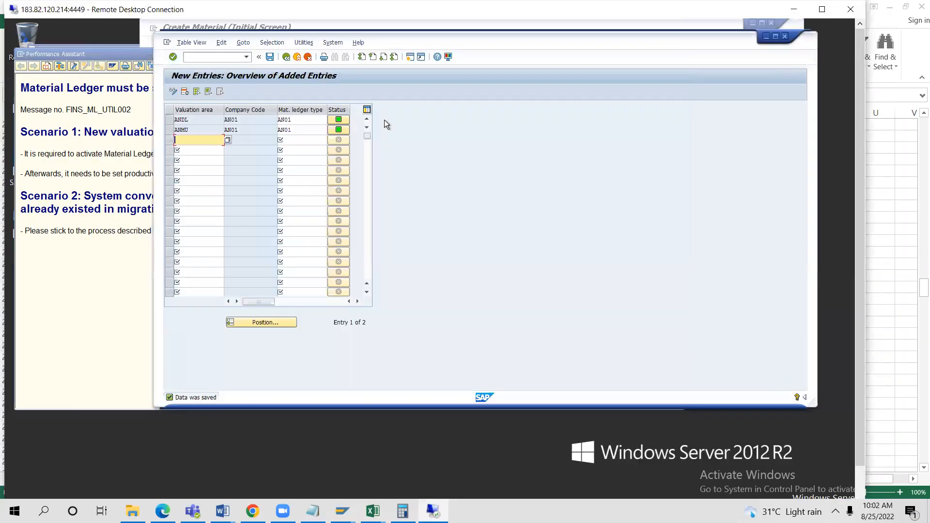
pyautogui.click(197, 59)
pyautogui.write('/n')
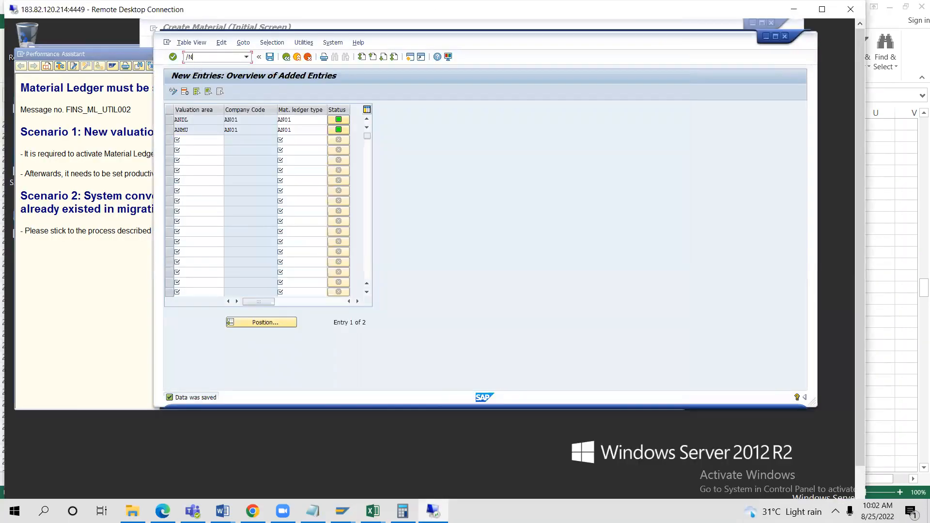
pyautogui.press('Return')
pyautogui.write('OMX1')
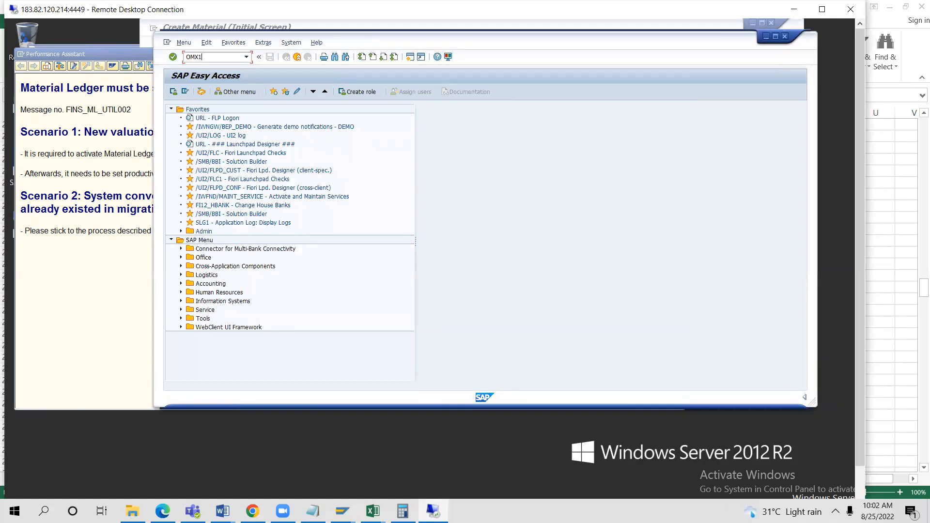
pyautogui.press('Return')
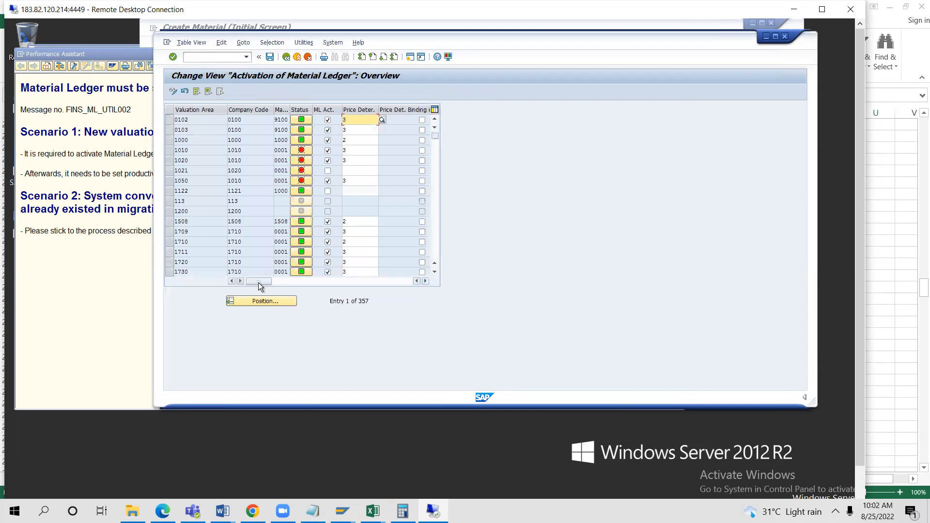
# Activate the material ledger with price determination 3 for valuation areas ANDL and ANMU, and save under customizing request S4HK904015
pyautogui.click(248, 298)
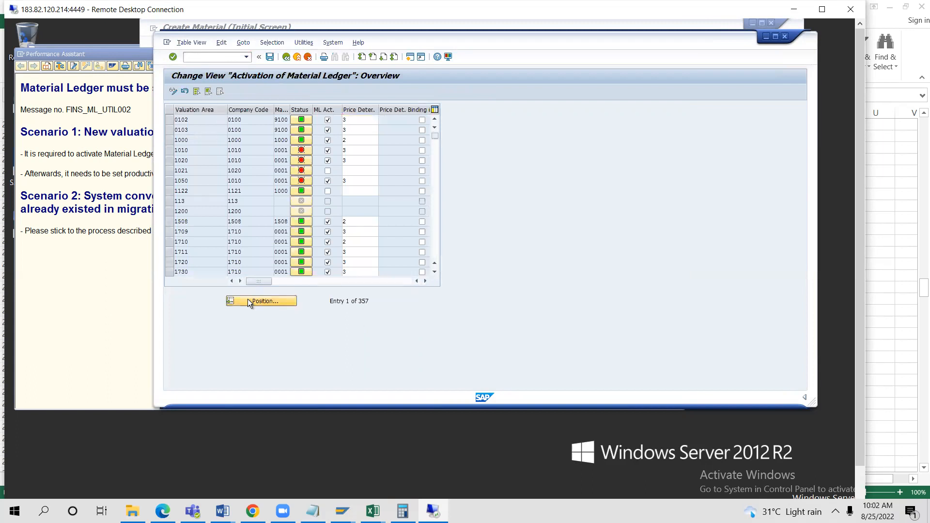
pyautogui.write('rr01')
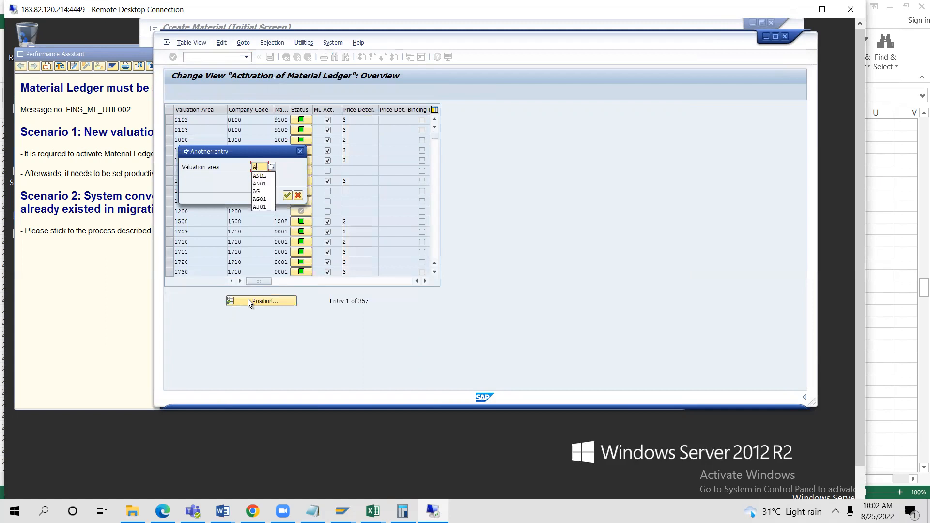
pyautogui.press('Return')
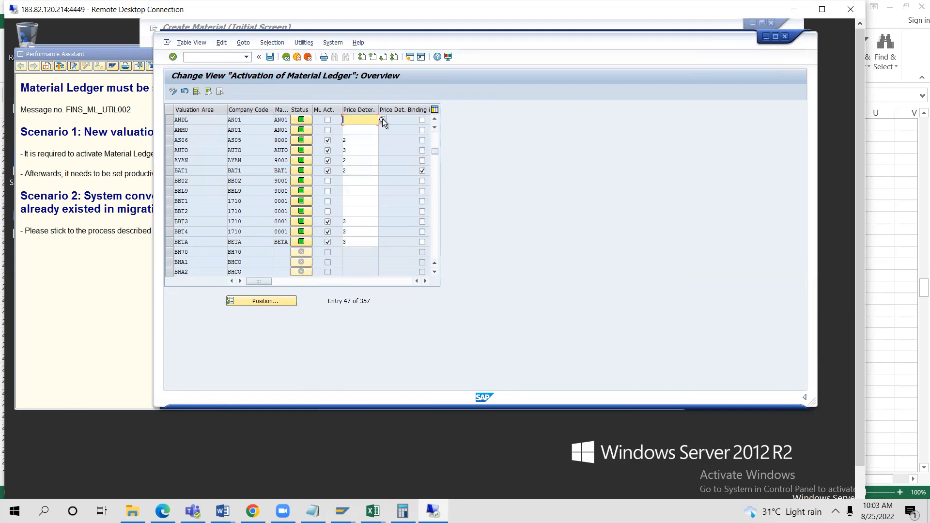
pyautogui.click(327, 120)
pyautogui.click(366, 120)
pyautogui.write('3')
pyautogui.press('Down')
pyautogui.write('3')
pyautogui.hotkey('ctrl', 's')
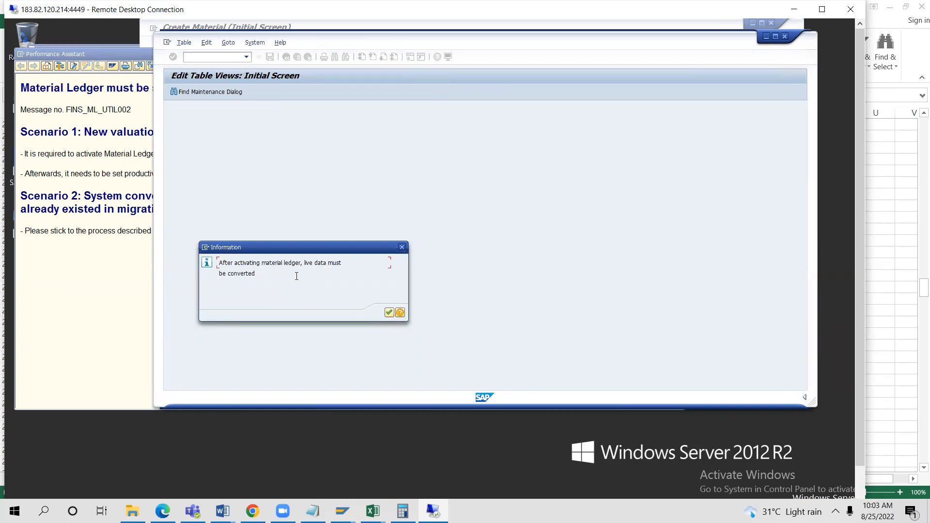
pyautogui.press('Return')
pyautogui.press('Return')
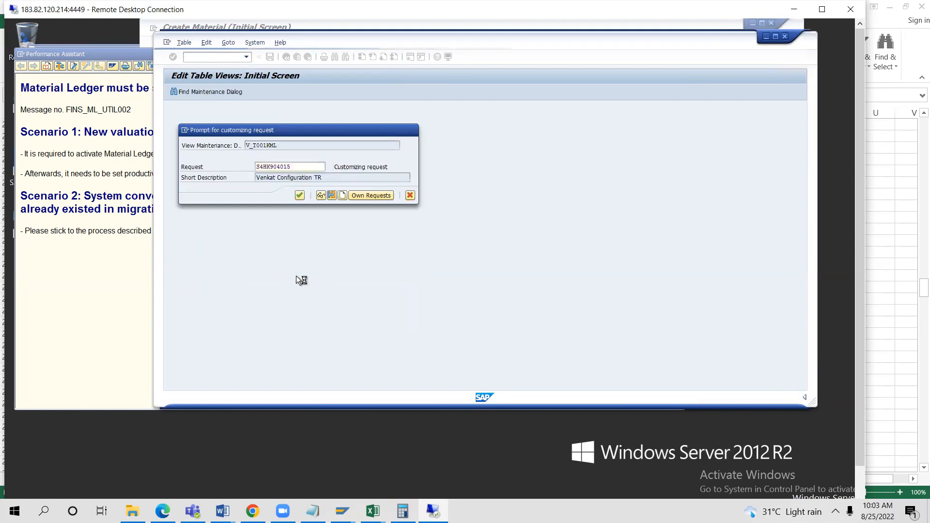
# Look up the production startup transaction in the error help and open the material ledger startup with CKMSTART
pyautogui.click(122, 265)
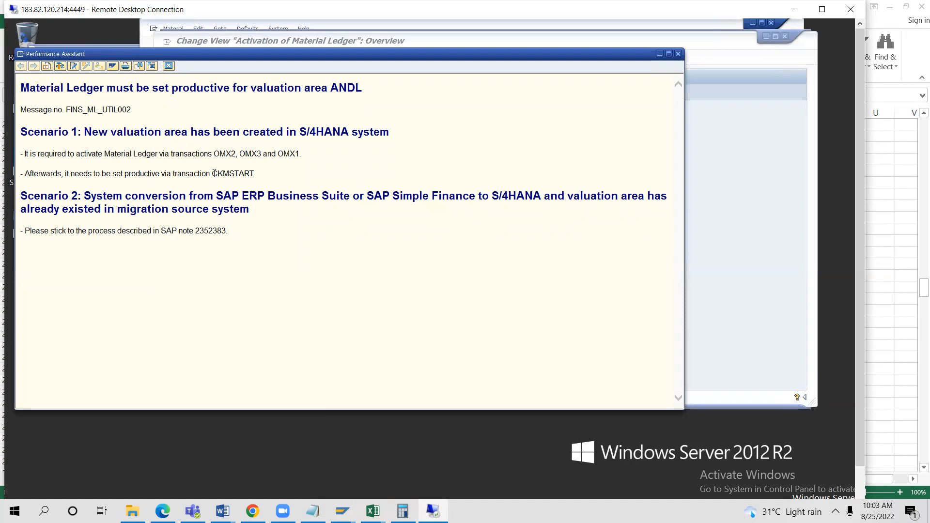
pyautogui.doubleClick(249, 174)
pyautogui.click(742, 193)
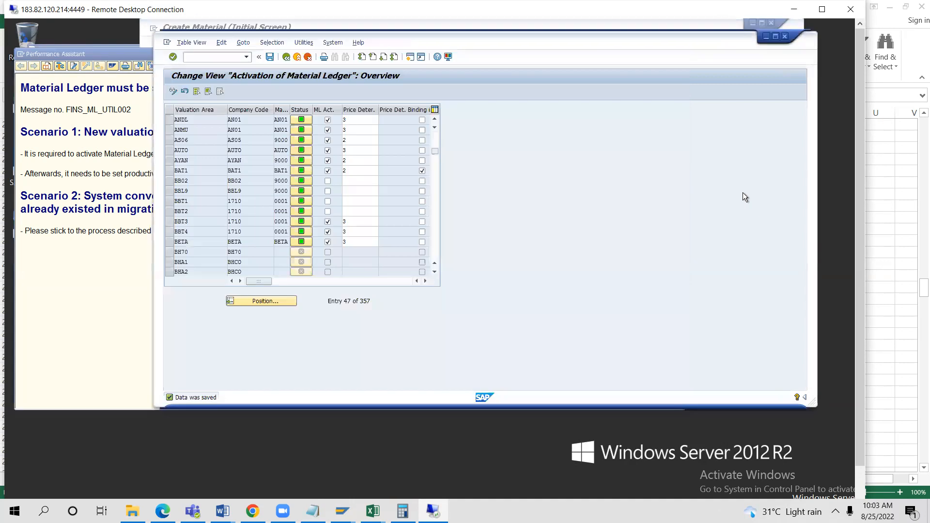
pyautogui.click(211, 57)
pyautogui.write('/n')
pyautogui.press('Return')
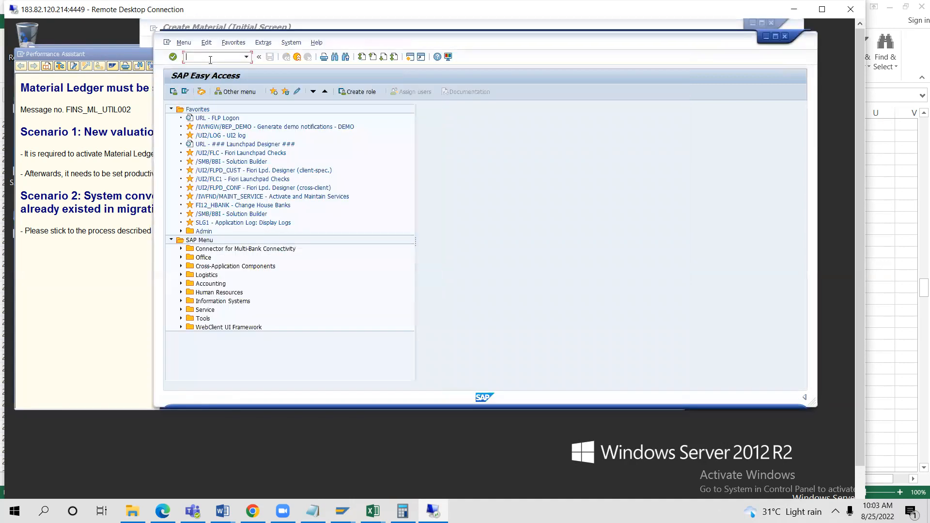
pyautogui.write('CKMSTART')
pyautogui.press('Return')
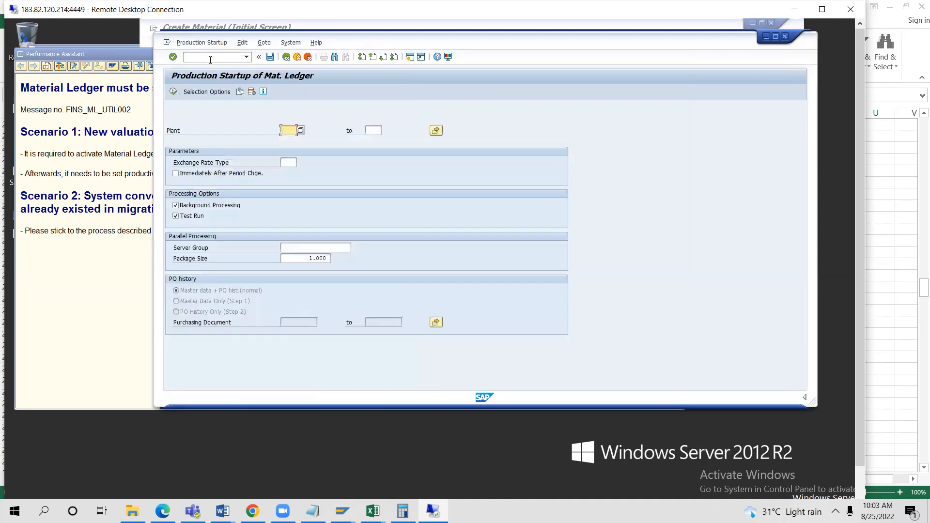
# Run the material ledger production startup for plant ANDL without test run, as an immediate background job with output device LP01
pyautogui.write('ANDI')
pyautogui.click(176, 216)
pyautogui.click(174, 92)
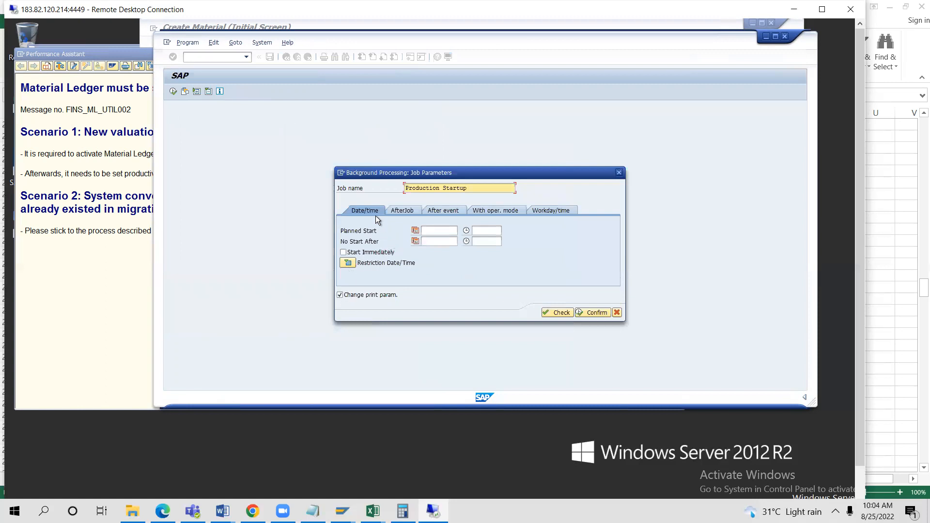
pyautogui.click(343, 252)
pyautogui.click(586, 313)
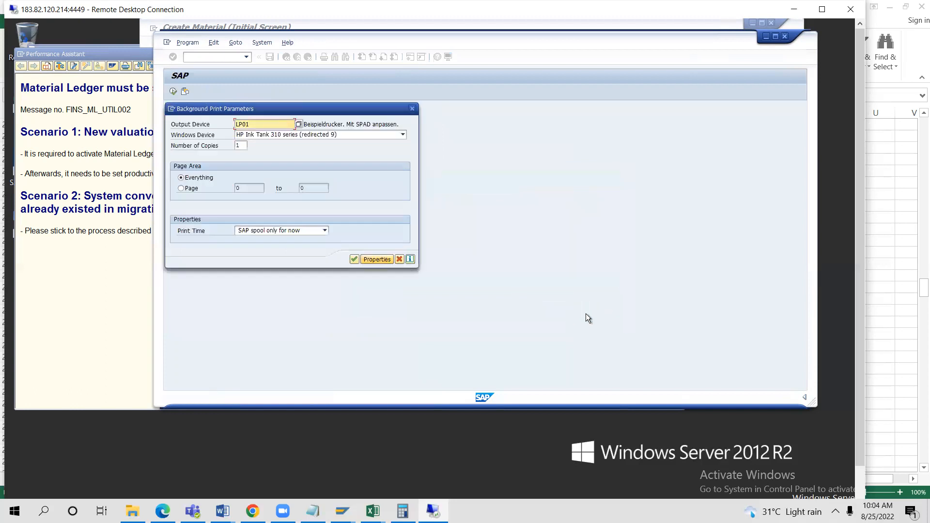
pyautogui.click(355, 260)
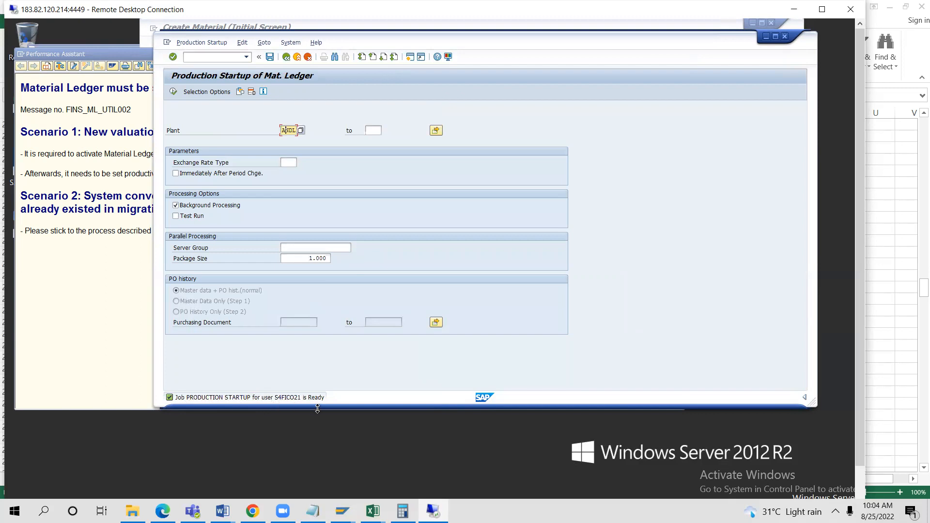
# Run the production startup again for plant ANMU as an immediate background job with output device LP01
pyautogui.press('BackSpace')
pyautogui.press('BackSpace')
pyautogui.write('MU')
pyautogui.click(171, 93)
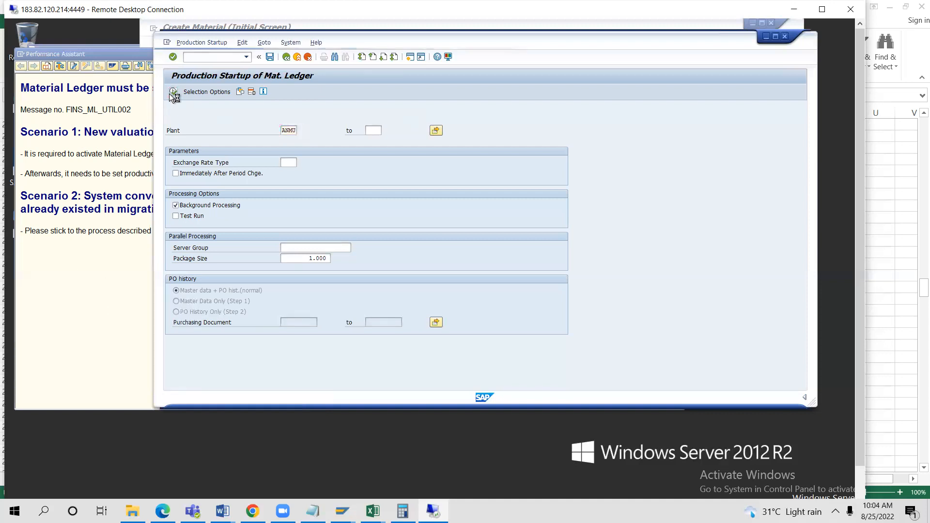
pyautogui.click(374, 253)
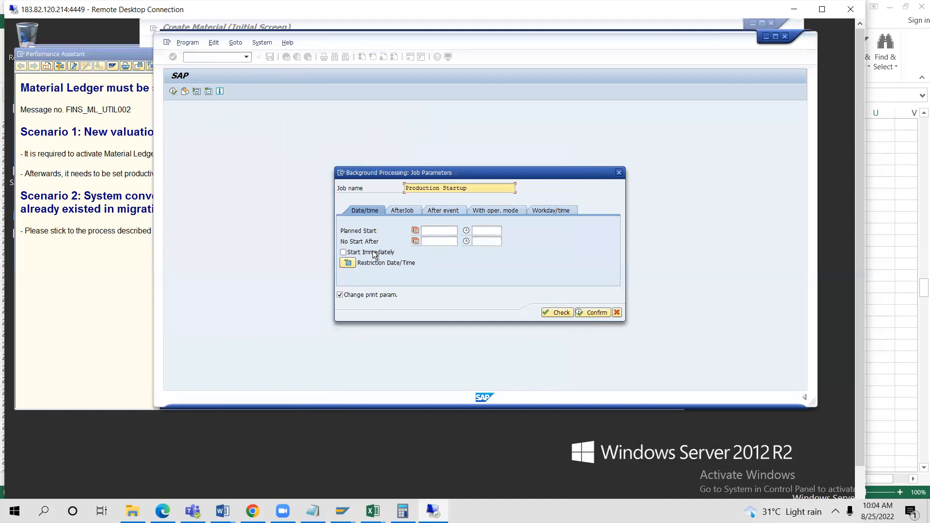
pyautogui.click(583, 313)
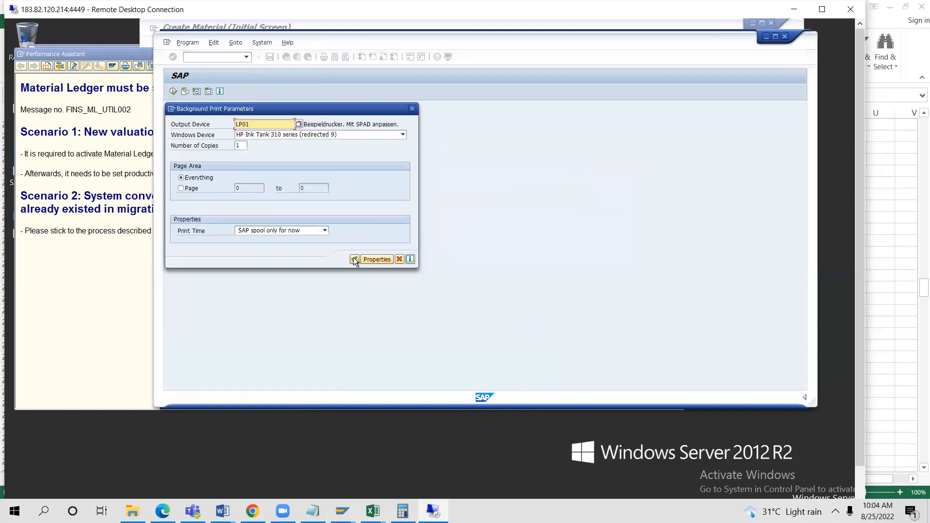
pyautogui.click(355, 259)
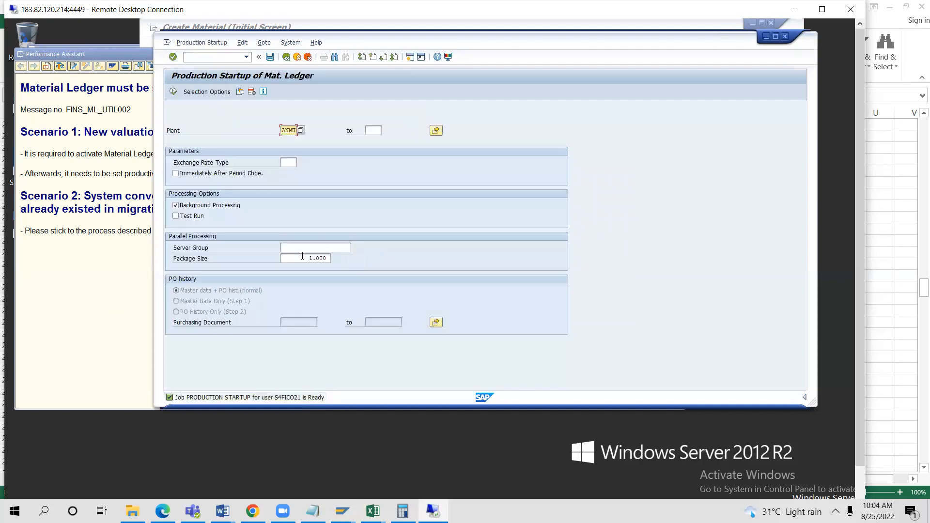
# Maximize the production startup window and the remote session, and bring the Create Material initial screen to the front
pyautogui.click(773, 37)
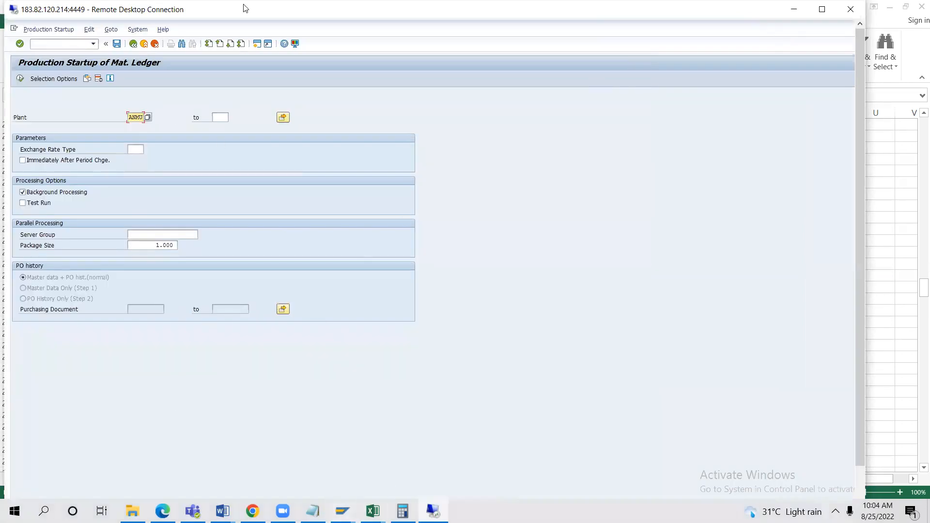
pyautogui.click(821, 11)
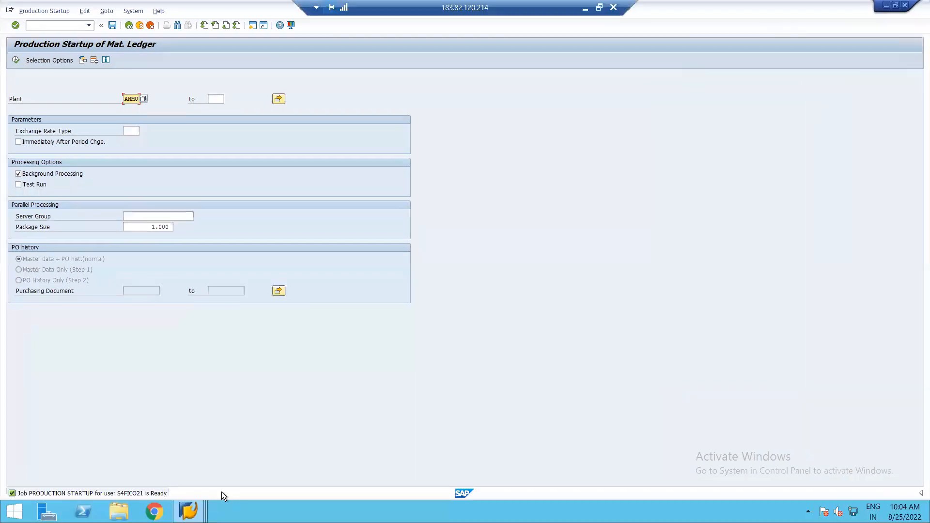
pyautogui.moveTo(188, 511)
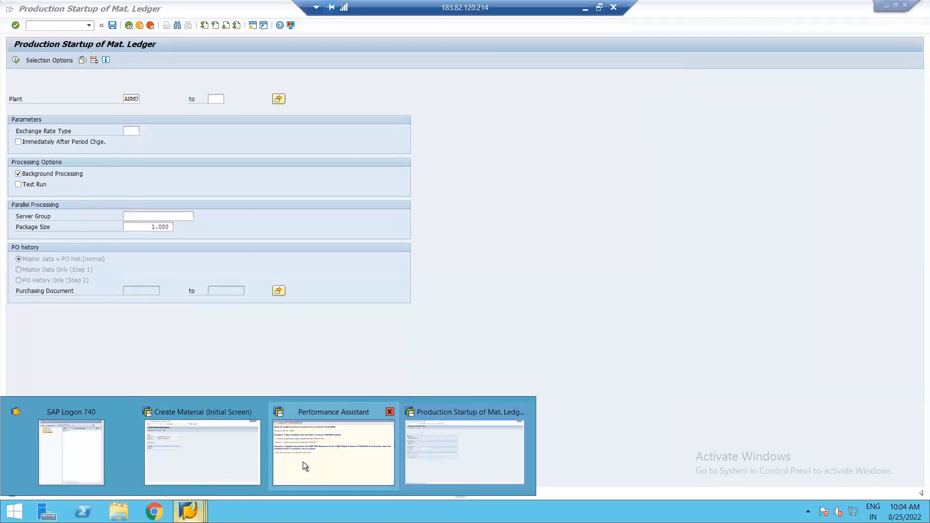
pyautogui.click(239, 457)
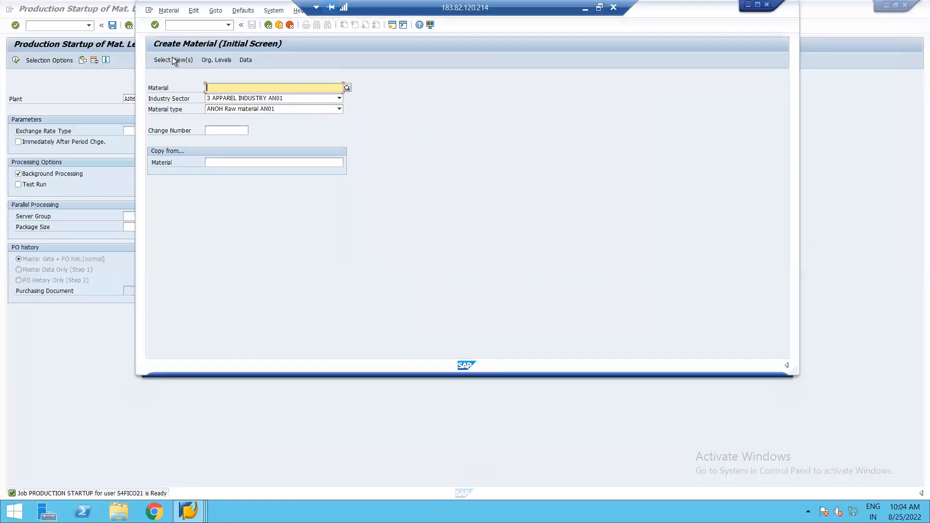
pyautogui.click(172, 58)
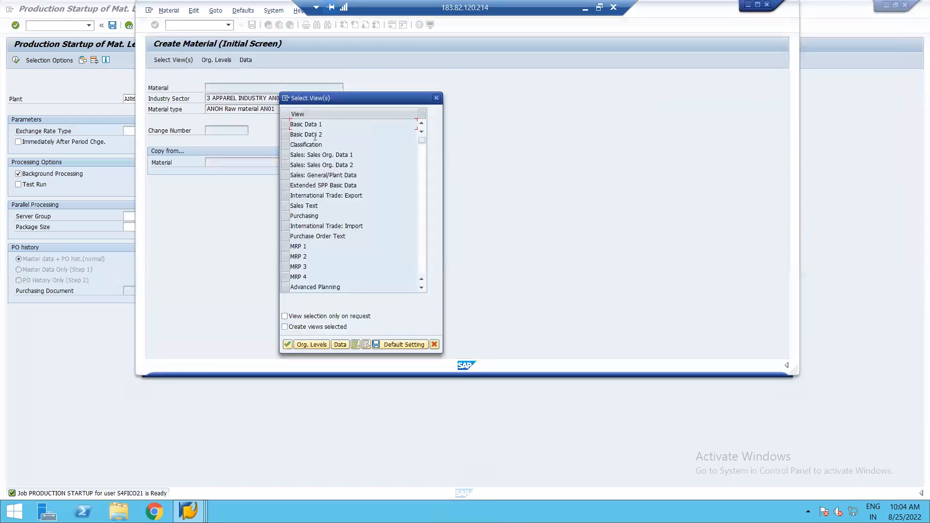
pyautogui.click(285, 125)
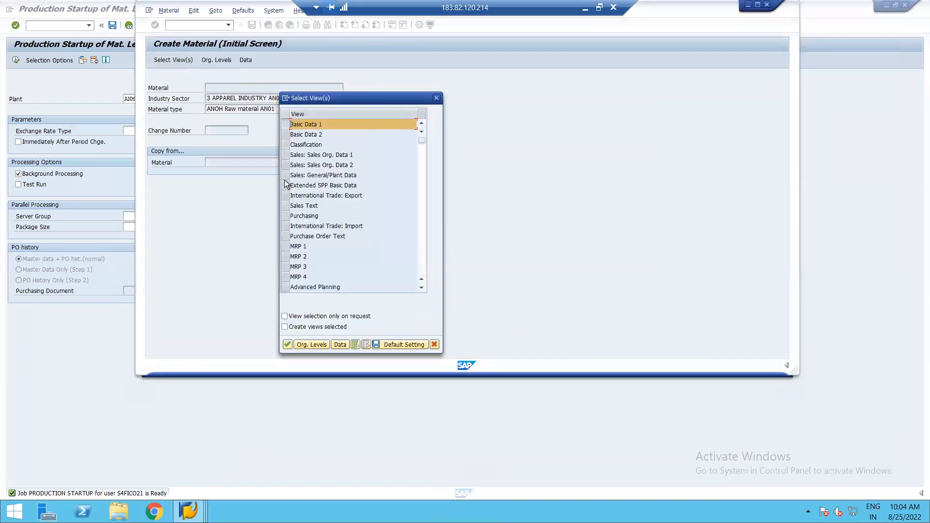
pyautogui.click(286, 216)
pyautogui.scroll(-1, 342, 256)
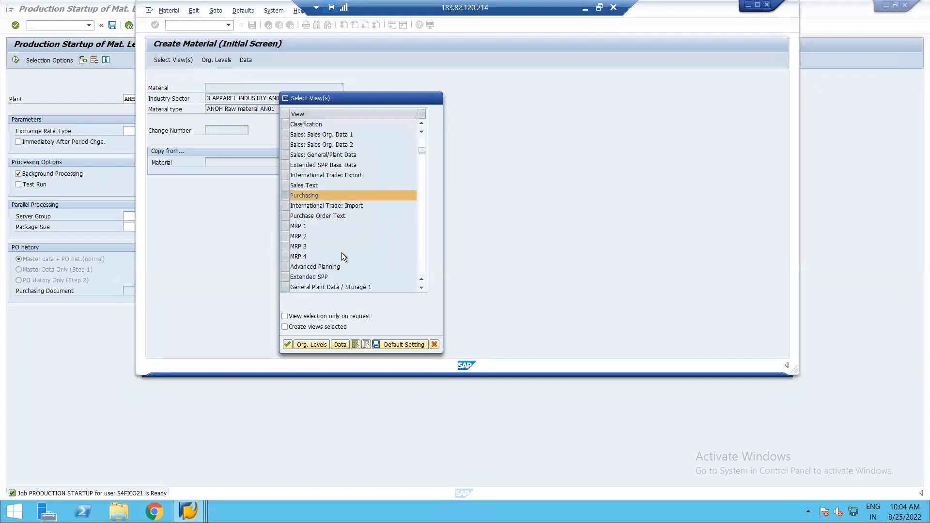
pyautogui.scroll(-2, 342, 257)
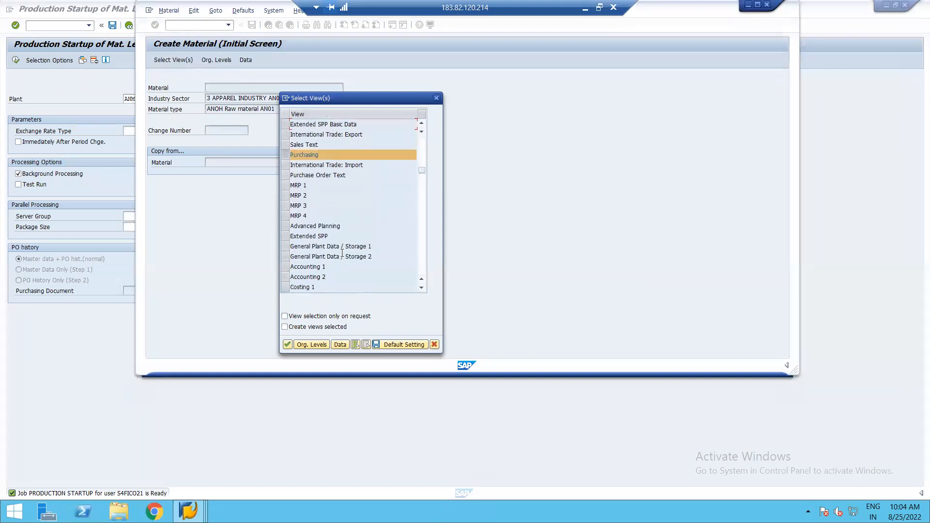
pyautogui.click(285, 247)
pyautogui.click(286, 260)
pyautogui.press('Return')
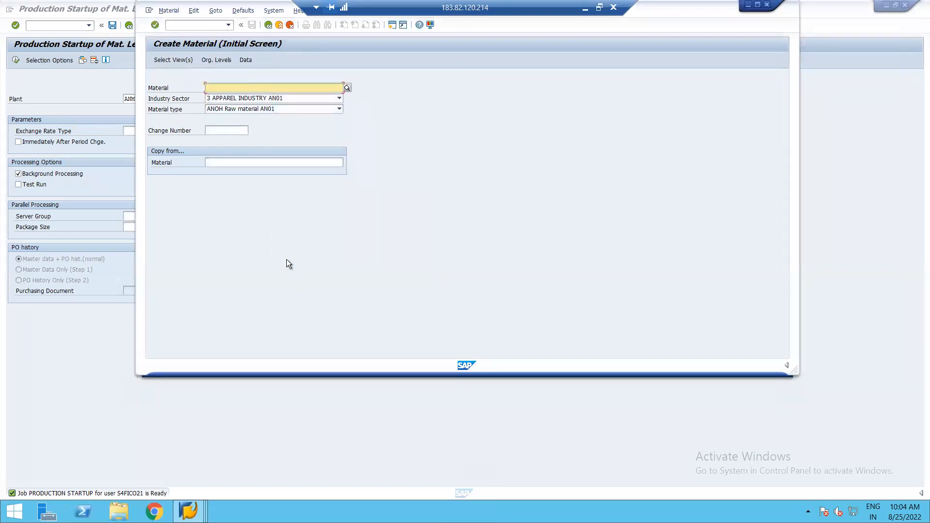
# Select the views Basic Data 1, Purchasing, General Plant Data / Storage 1 and 2, and Accounting 1 for the new material
pyautogui.click(177, 61)
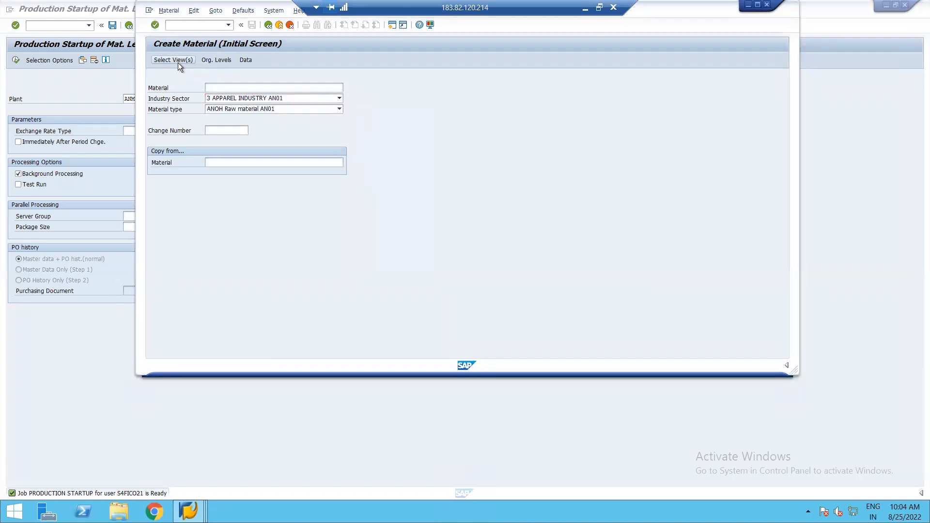
pyautogui.click(286, 124)
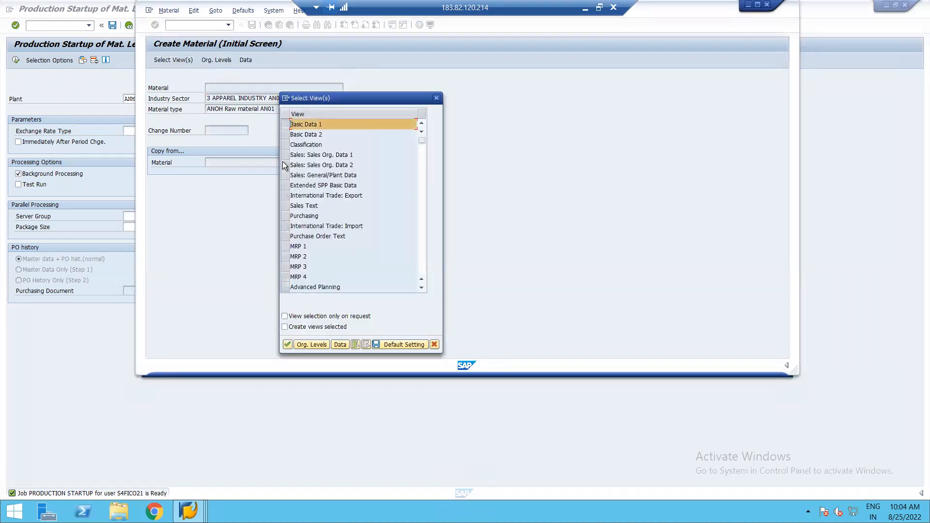
pyautogui.click(284, 216)
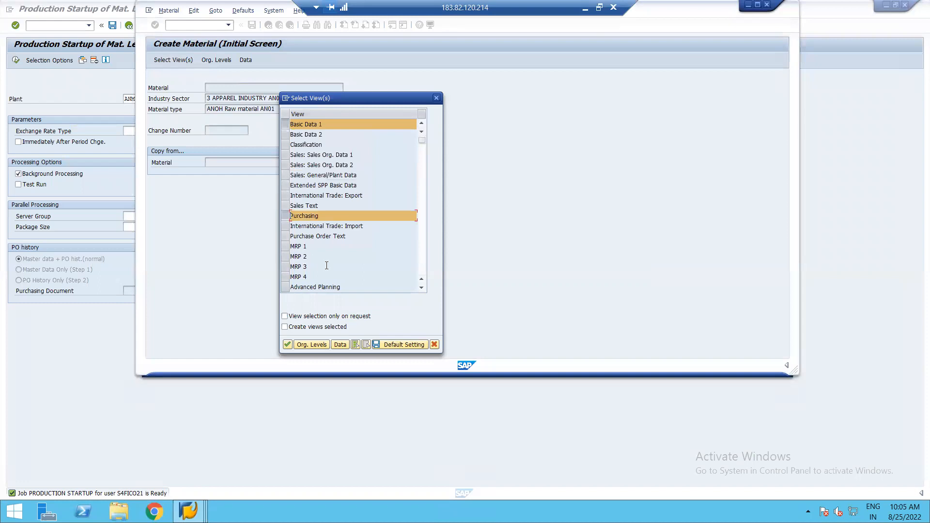
pyautogui.scroll(-3, 315, 261)
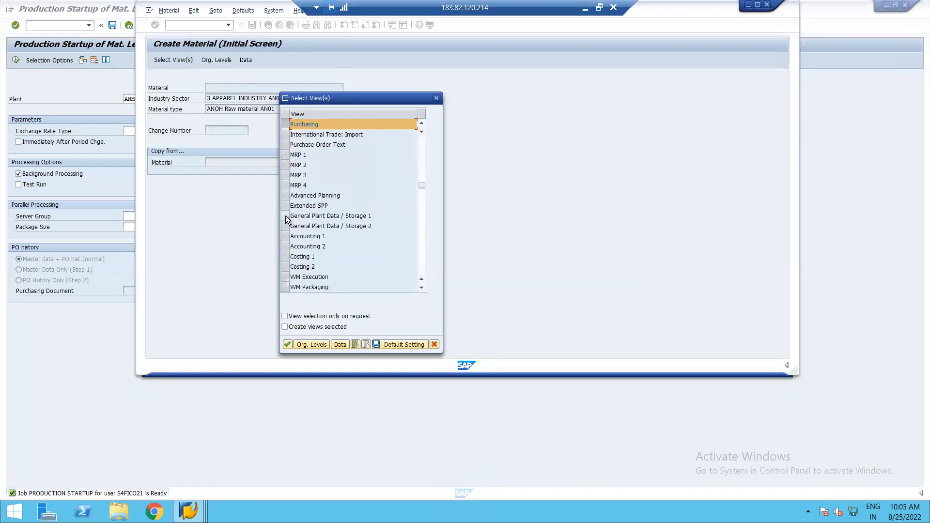
pyautogui.click(286, 216)
pyautogui.click(285, 226)
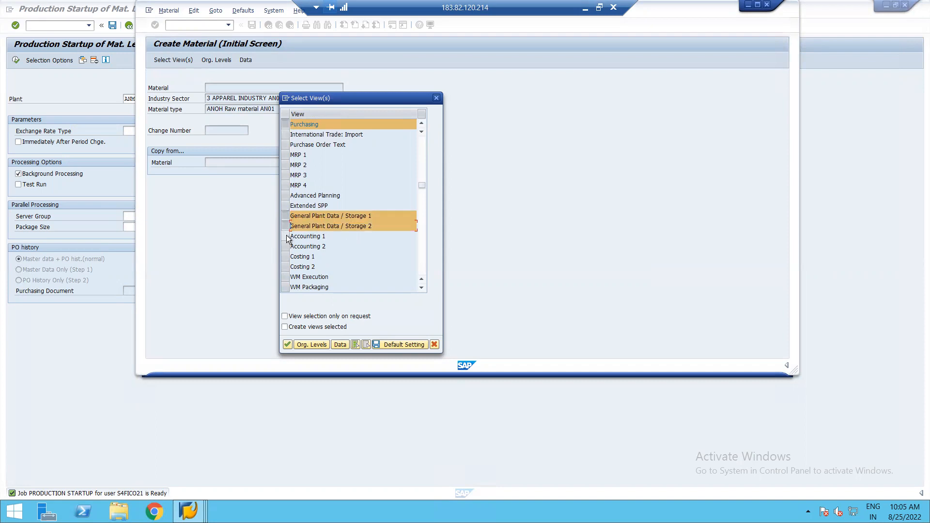
pyautogui.click(286, 237)
pyautogui.click(287, 237)
pyautogui.click(825, 163)
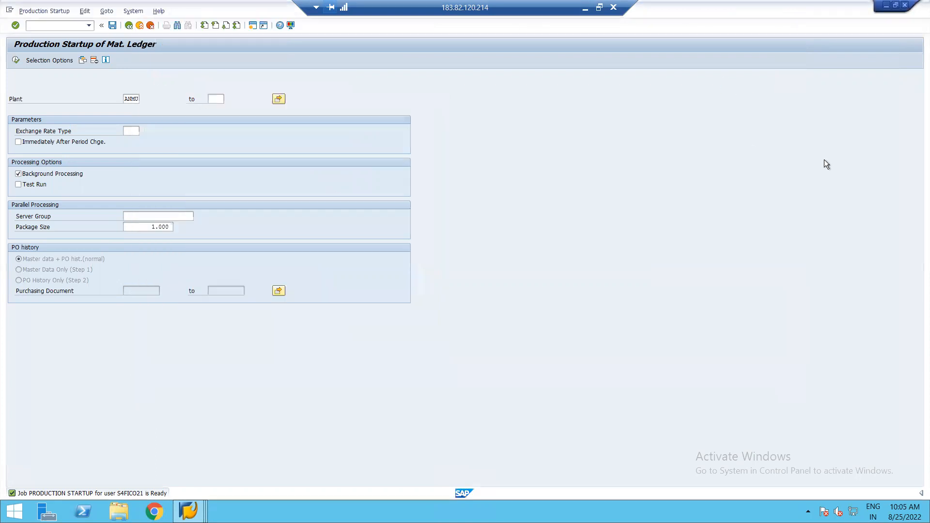
pyautogui.click(600, 9)
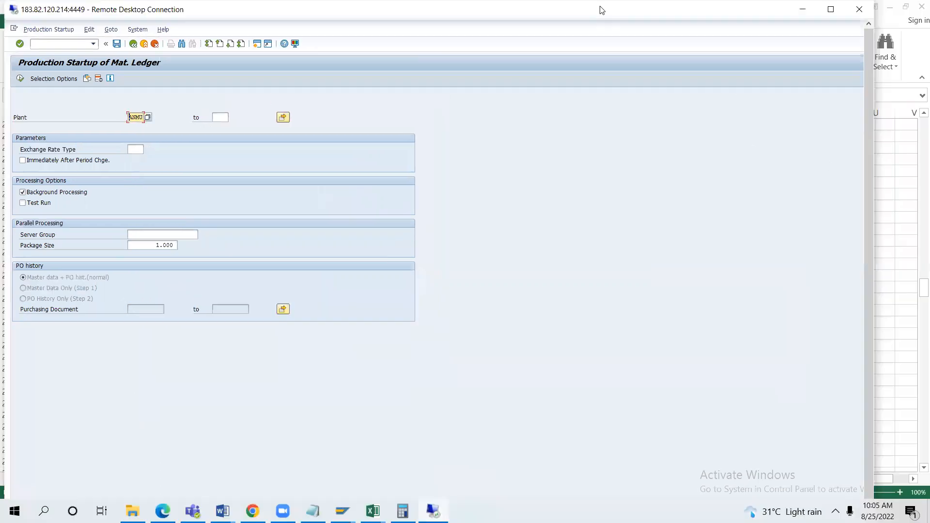
pyautogui.click(900, 179)
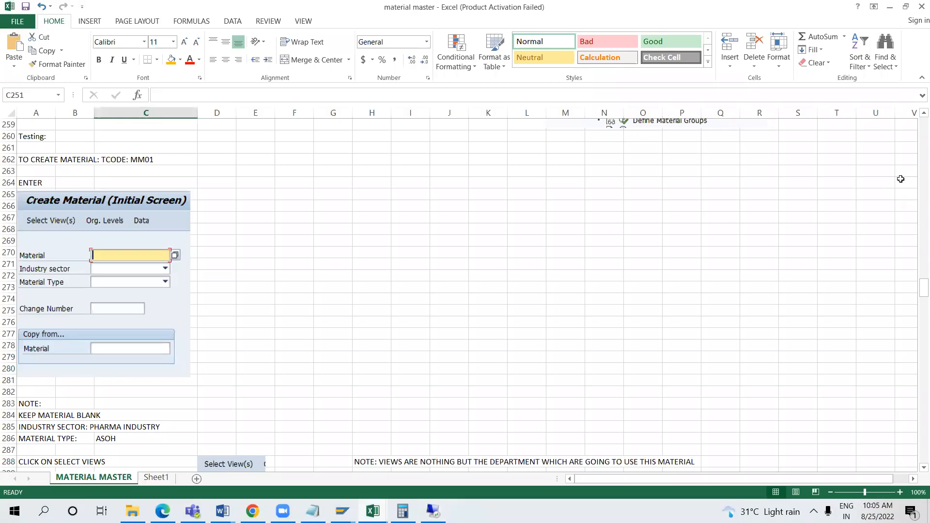
pyautogui.click(634, 97)
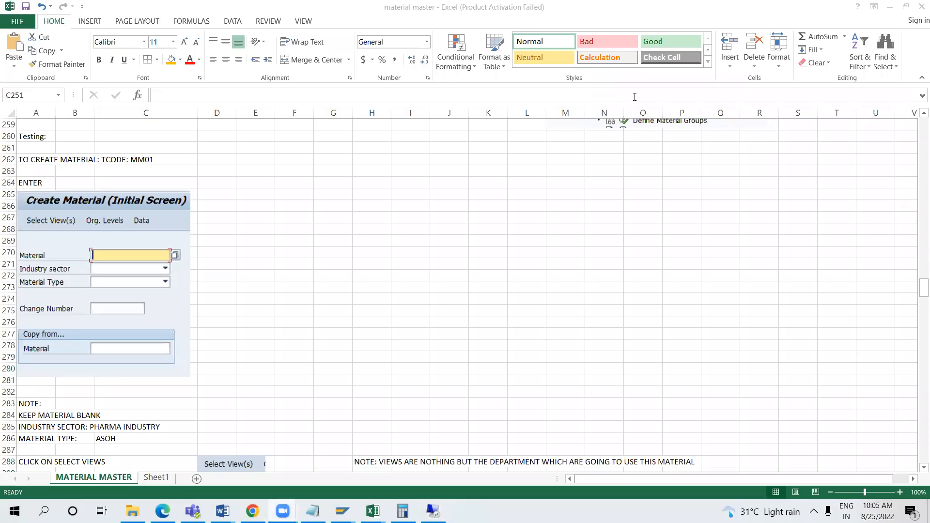
pyautogui.click(433, 511)
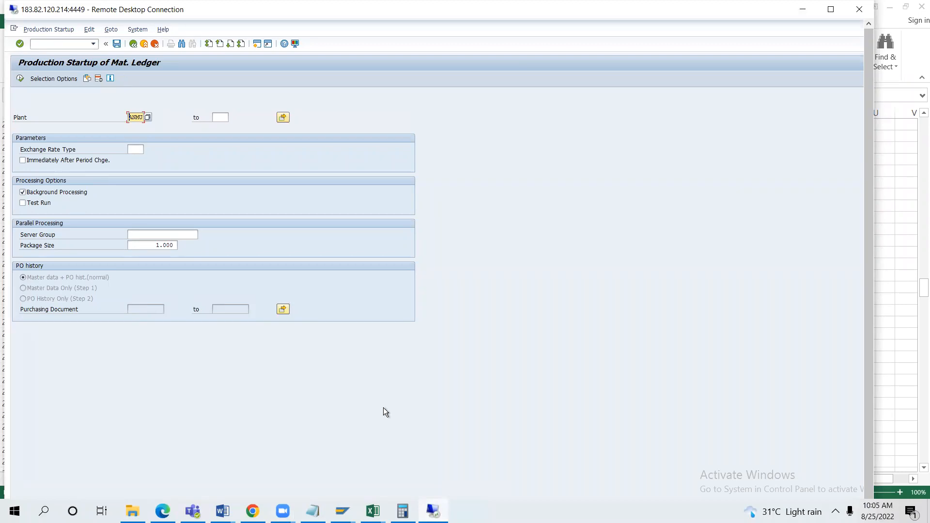
pyautogui.hotkey('alt', 'Tab')
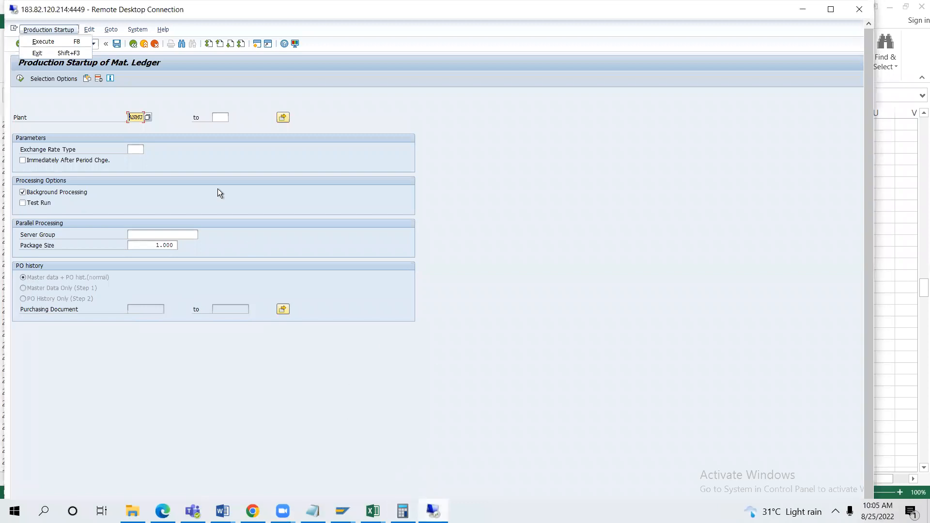
pyautogui.doubleClick(263, 16)
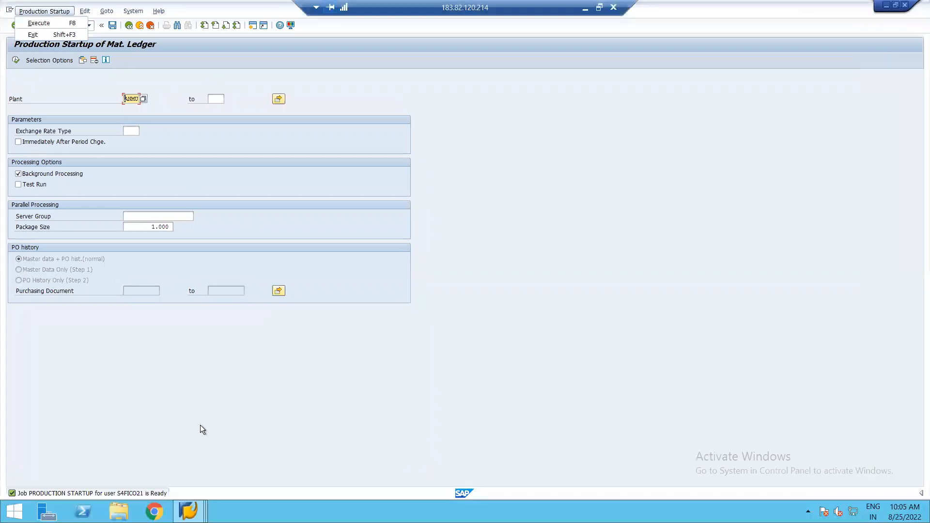
# Return to the material's view selection and set the organizational levels to plant ANDL and storage location RM00
pyautogui.click(188, 511)
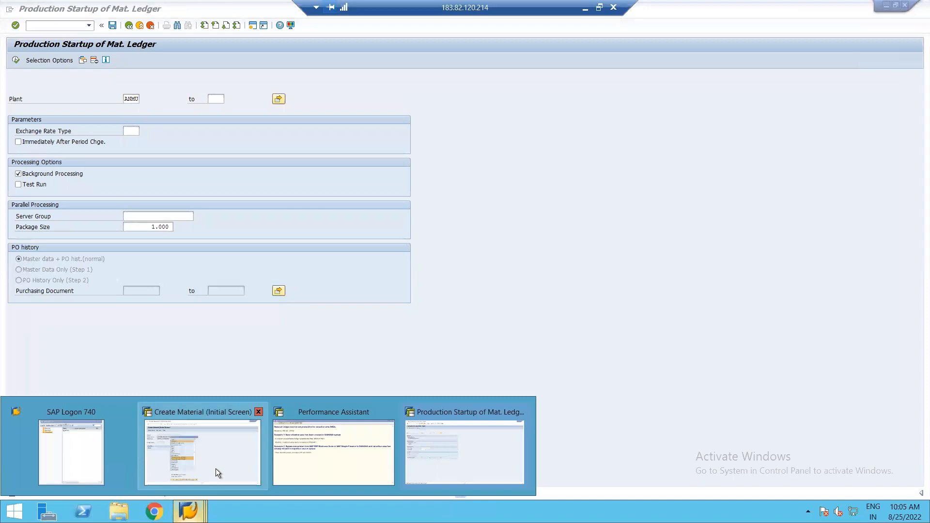
pyautogui.click(216, 469)
pyautogui.click(304, 347)
pyautogui.press('Down')
pyautogui.press('Return')
pyautogui.press('Tab')
pyautogui.press('Down')
pyautogui.press('Down')
pyautogui.press('Return')
pyautogui.press('Return')
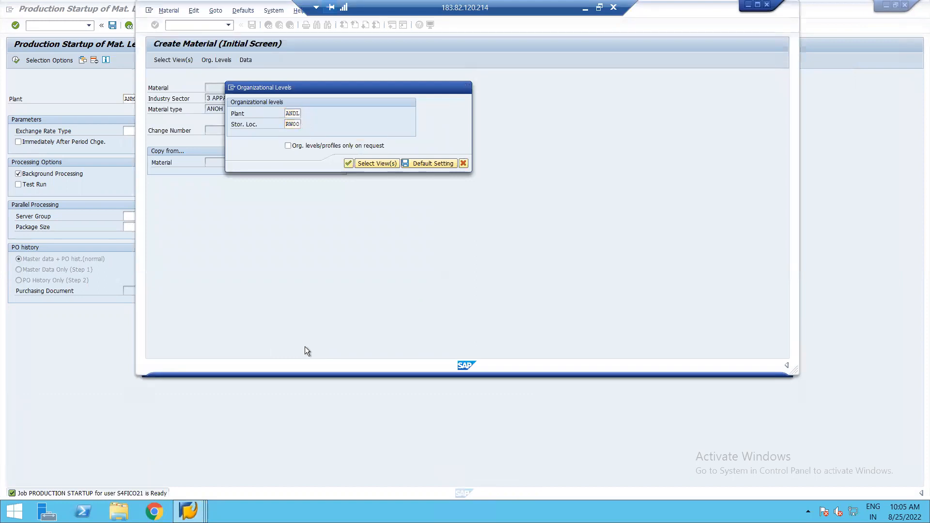
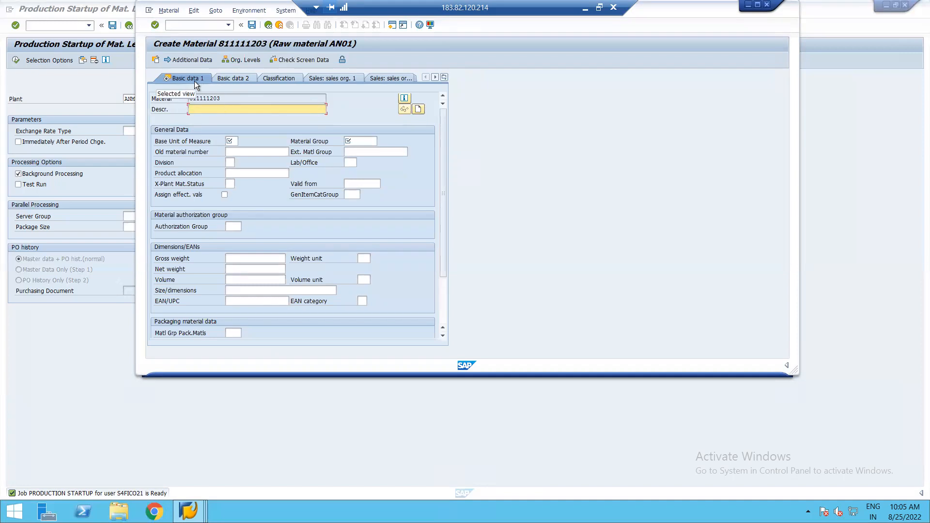
# Enter COTTON VOILE as the material description and go to the base unit of measure
pyautogui.write('COTTON VOILE')
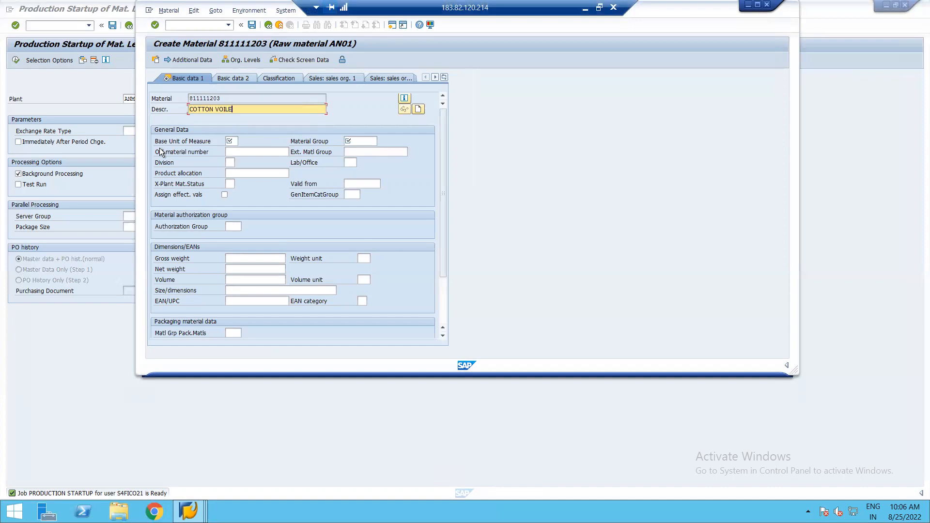
pyautogui.click(234, 142)
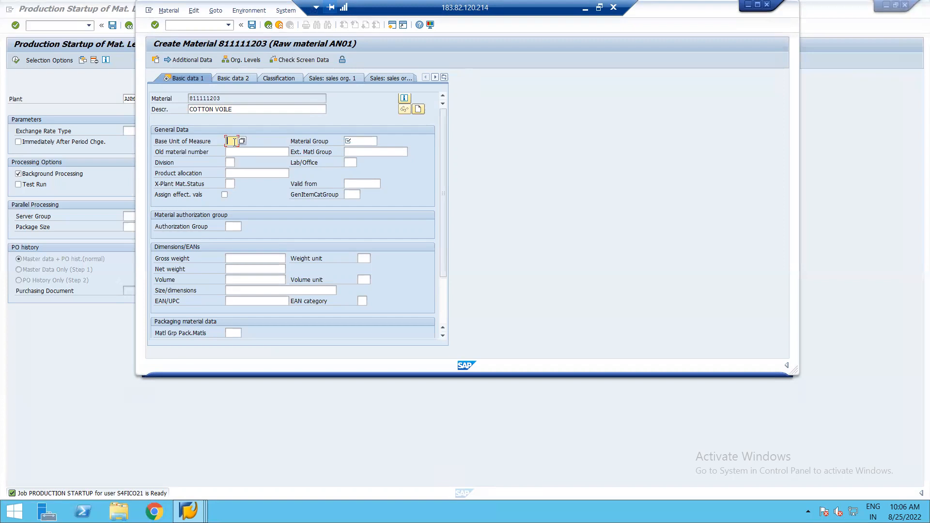
pyautogui.click(242, 142)
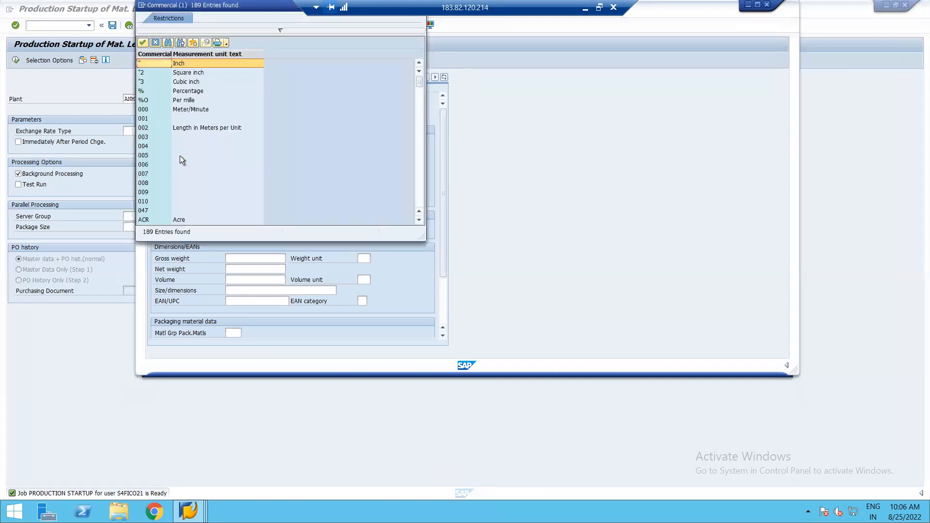
pyautogui.scroll(-3, 180, 156)
pyautogui.scroll(-3, 180, 158)
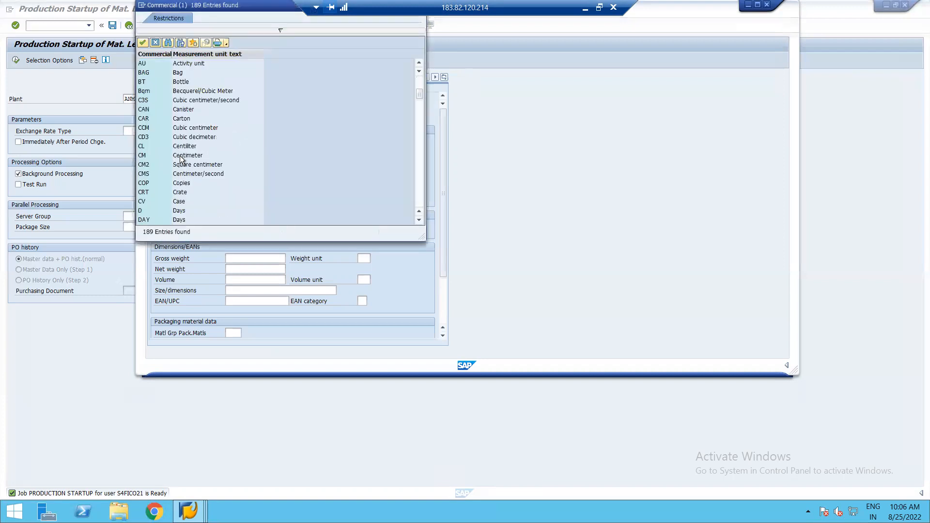
pyautogui.scroll(-1, 181, 158)
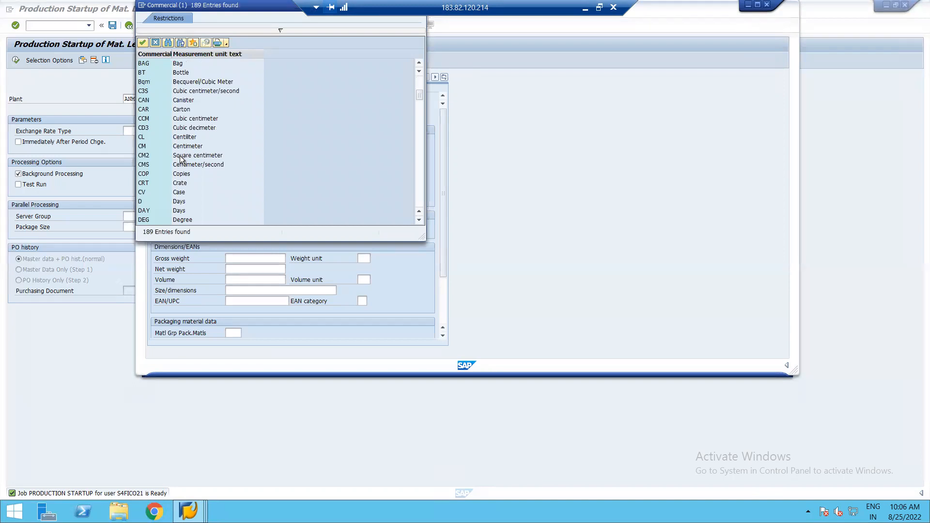
pyautogui.press('Escape')
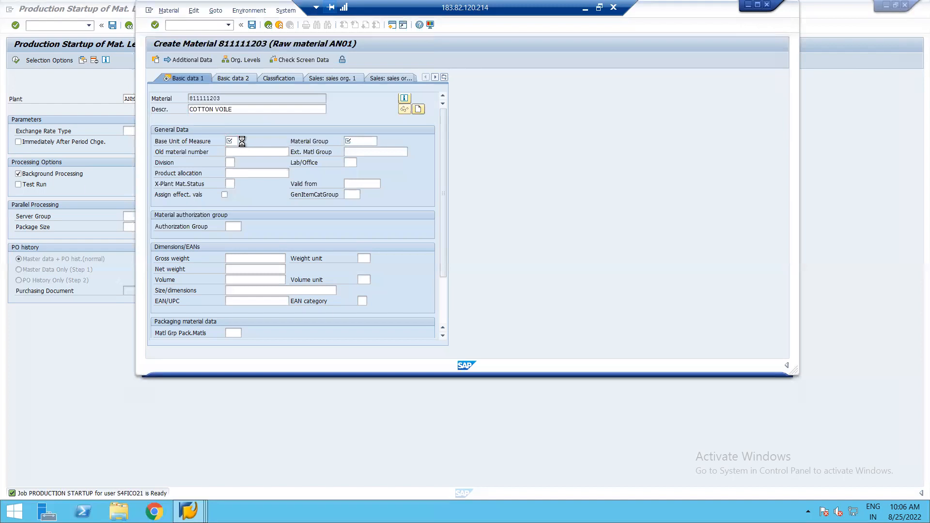
# Search the measurement unit entries for METER and choose M (Meter) as the base unit of measure
pyautogui.press('F4')
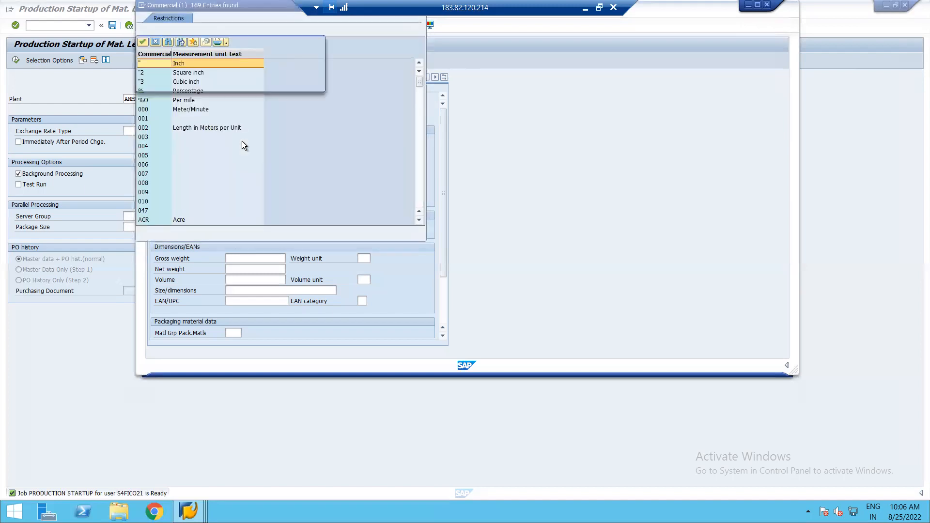
pyautogui.hotkey('ctrl', 'f')
pyautogui.write('METER')
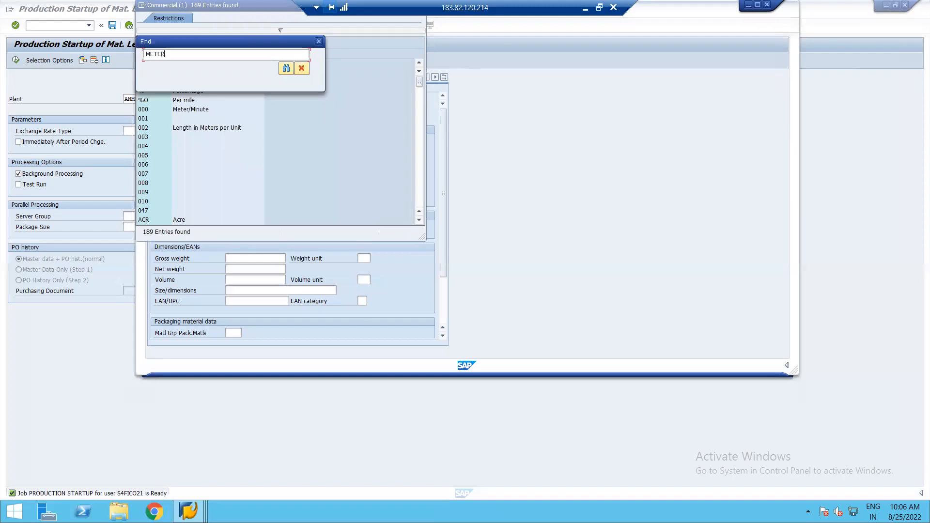
pyautogui.press('Return')
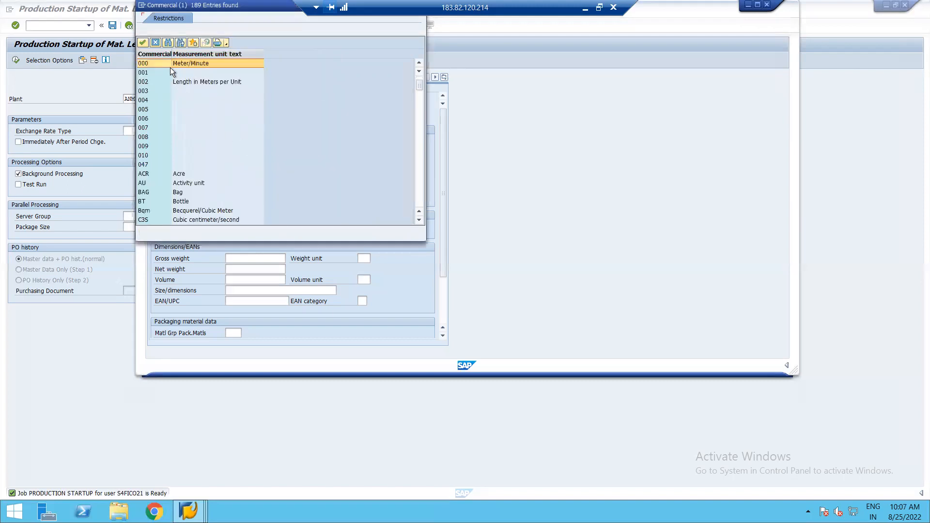
pyautogui.click(181, 46)
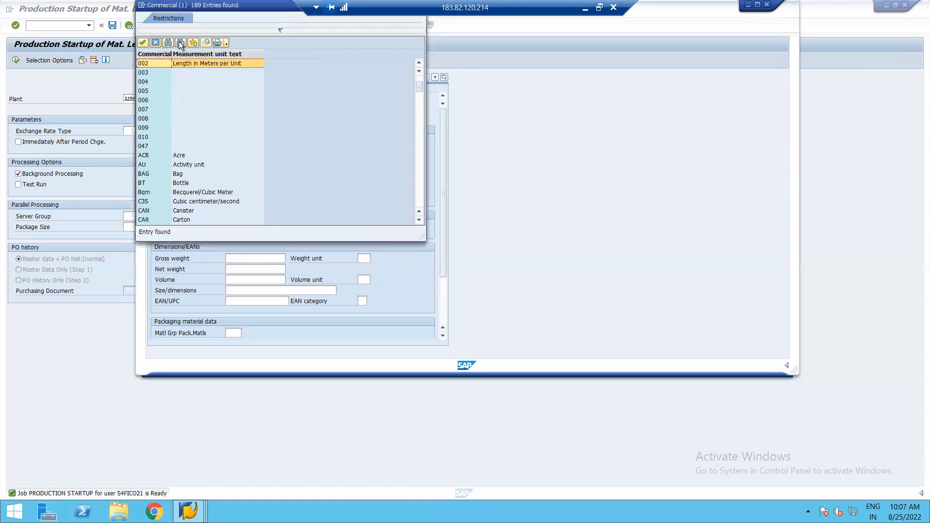
pyautogui.click(179, 42)
pyautogui.click(180, 42)
pyautogui.click(179, 42)
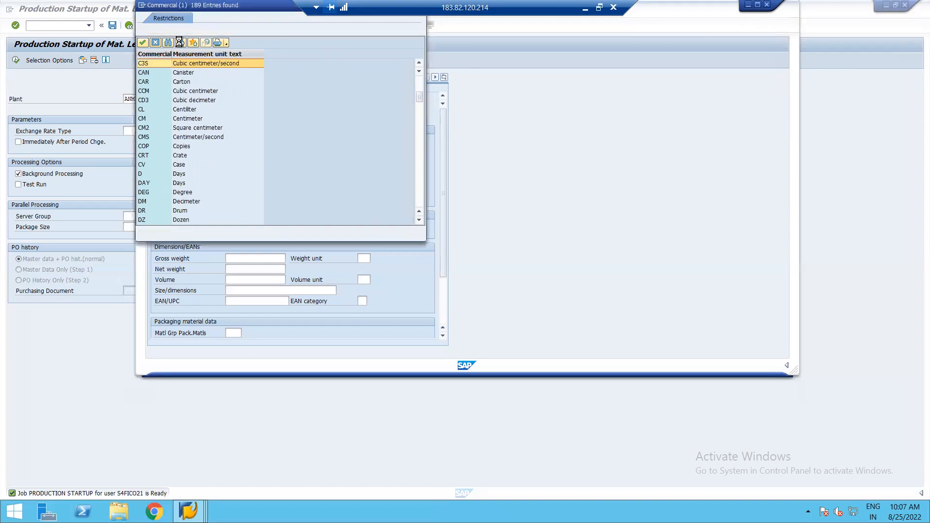
pyautogui.click(179, 41)
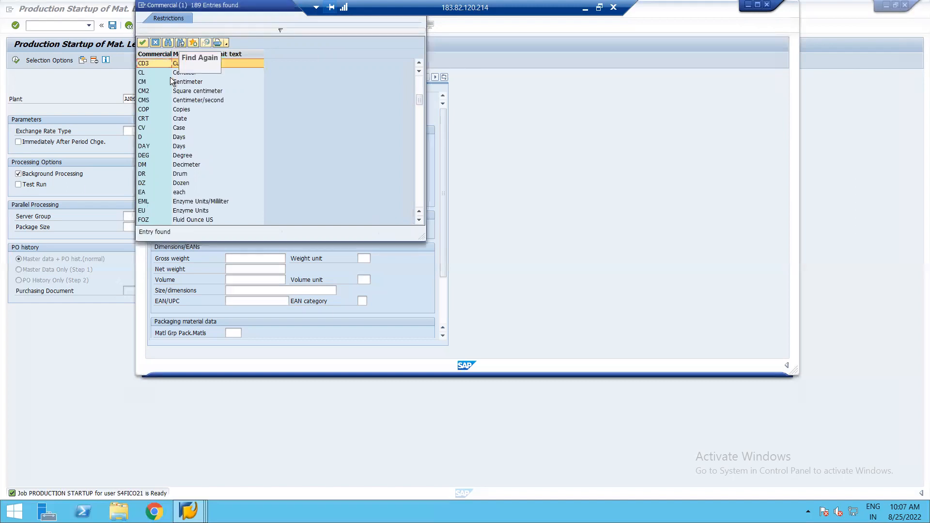
pyautogui.click(182, 43)
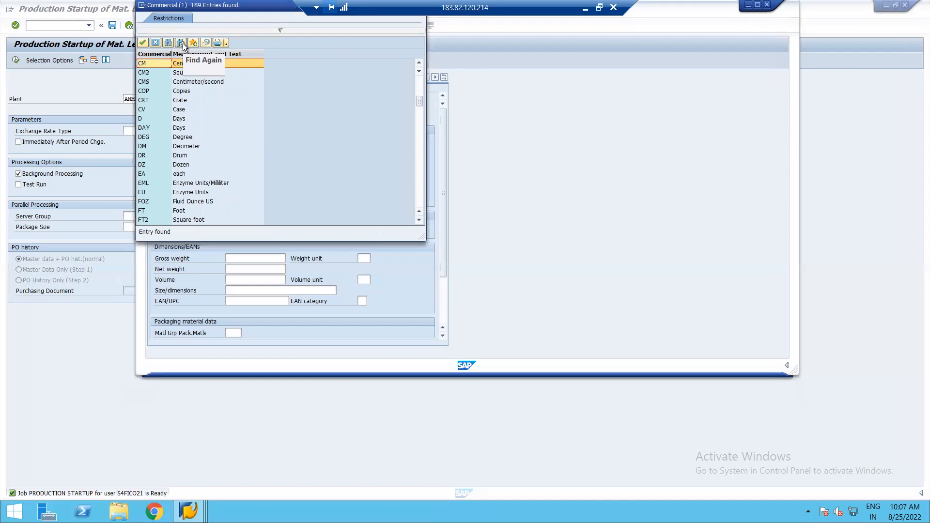
pyautogui.click(182, 43)
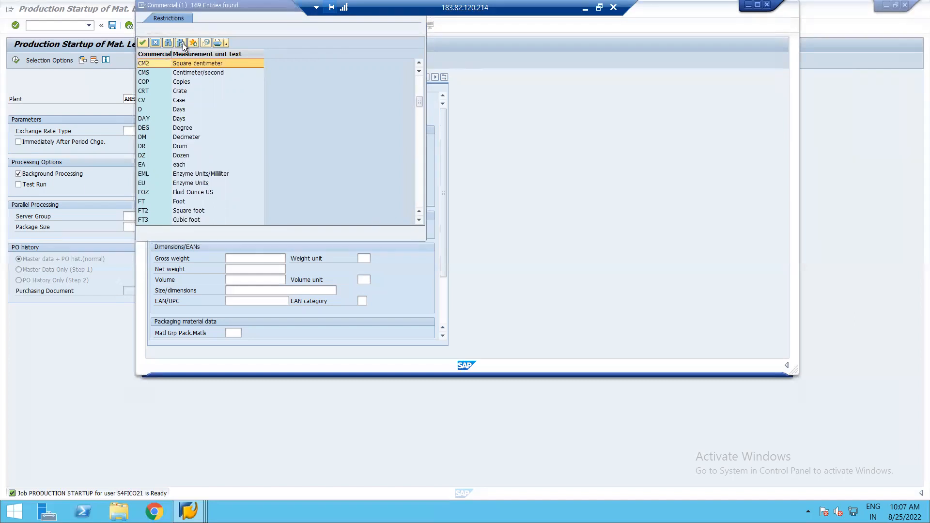
pyautogui.click(182, 43)
pyautogui.click(183, 43)
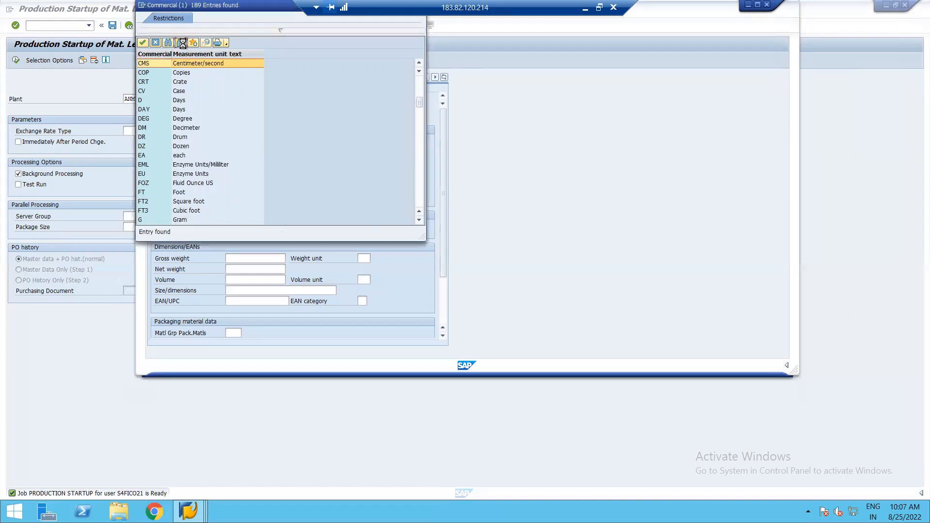
pyautogui.click(183, 44)
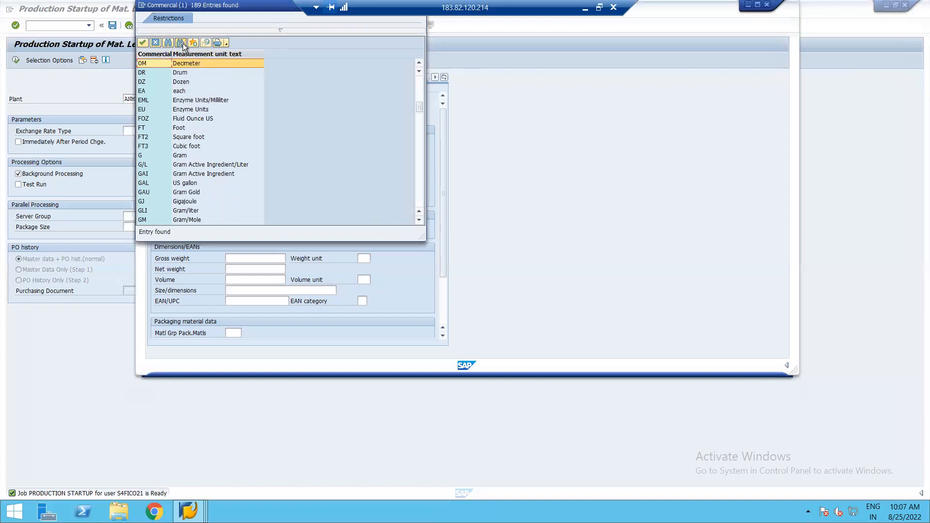
pyautogui.click(182, 42)
pyautogui.click(183, 42)
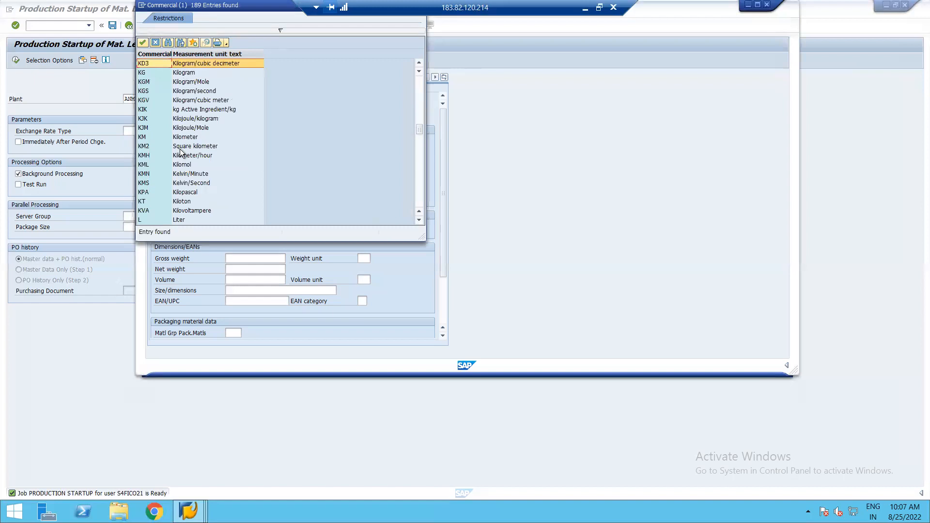
pyautogui.scroll(-2, 180, 152)
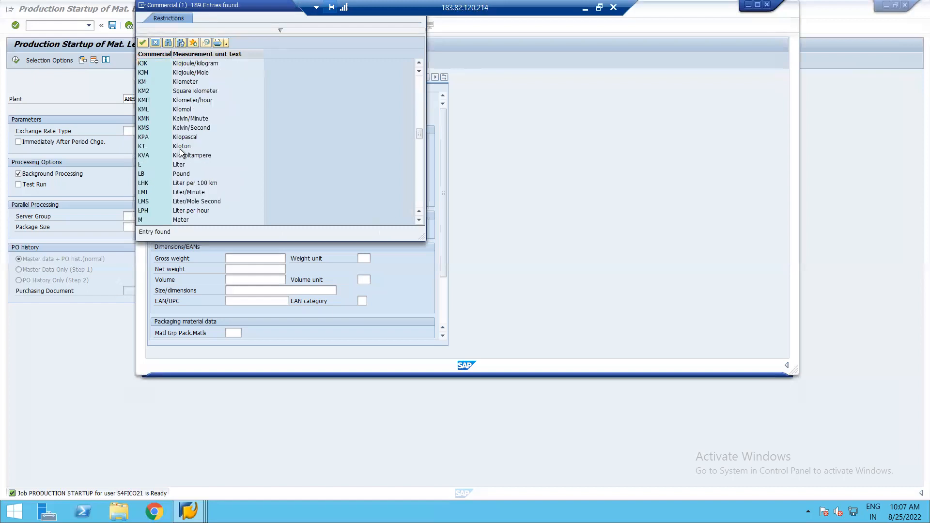
pyautogui.click(168, 220)
pyautogui.doubleClick(168, 219)
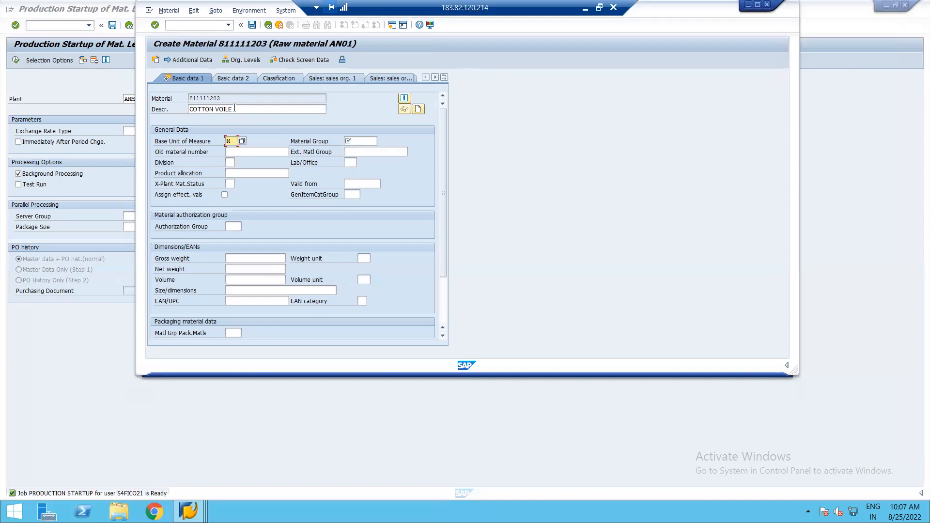
# Set the material group to ANRW1, RAW MATERIAL GROUP1
pyautogui.click(363, 143)
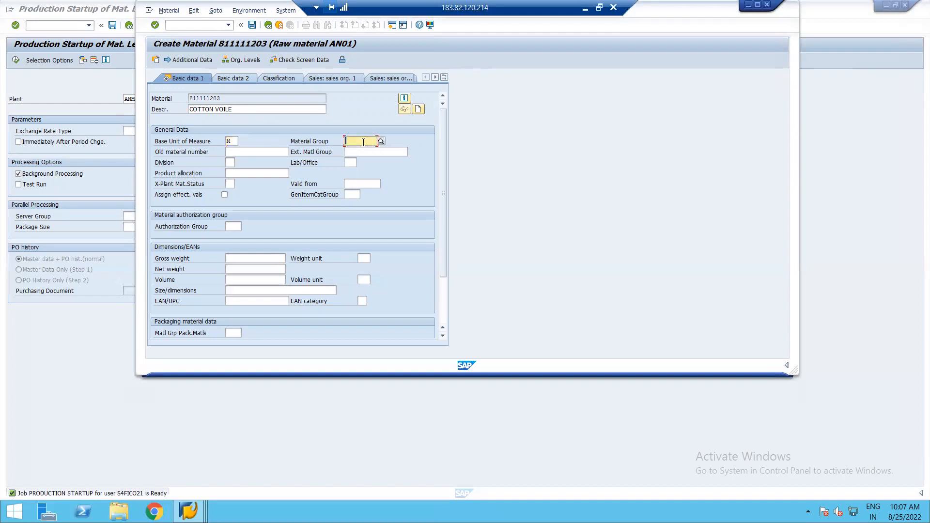
pyautogui.write('ANR')
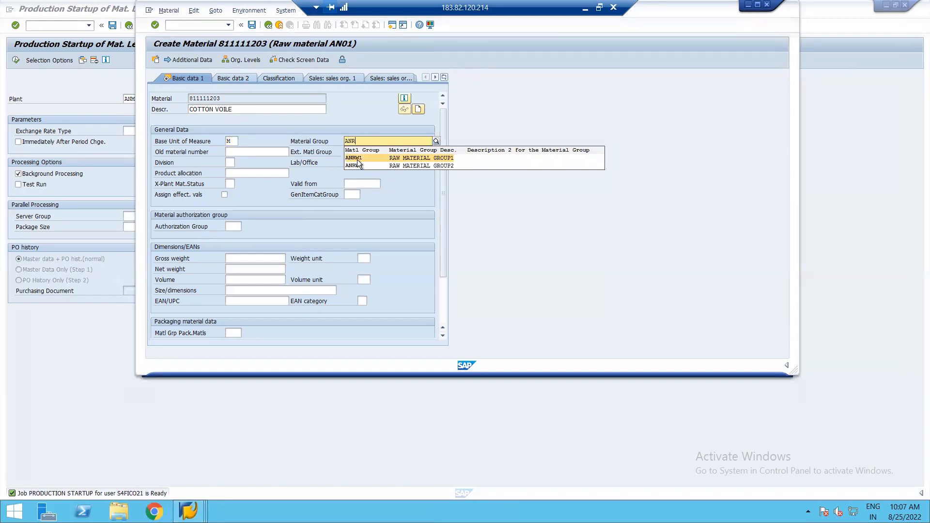
pyautogui.click(357, 157)
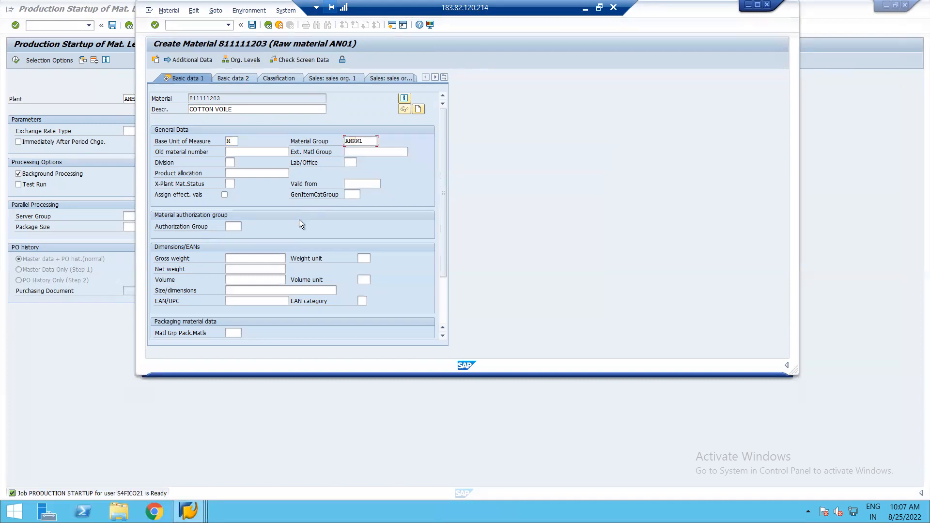
# Set the gross weight to 10 with weight unit G and the net weight to 9, and continue to the Purchasing view
pyautogui.click(244, 258)
pyautogui.write('10')
pyautogui.press('Tab')
pyautogui.write('G')
pyautogui.click(227, 269)
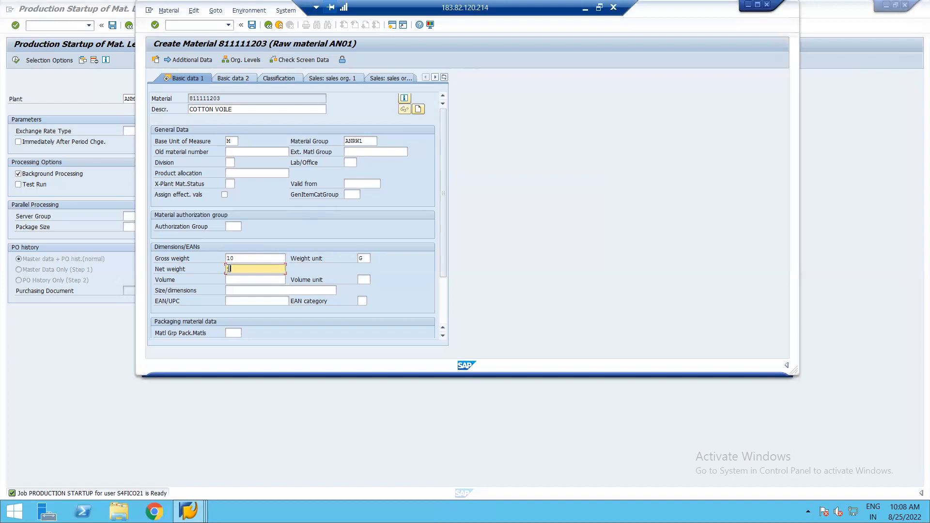
pyautogui.write('9')
pyautogui.press('Return')
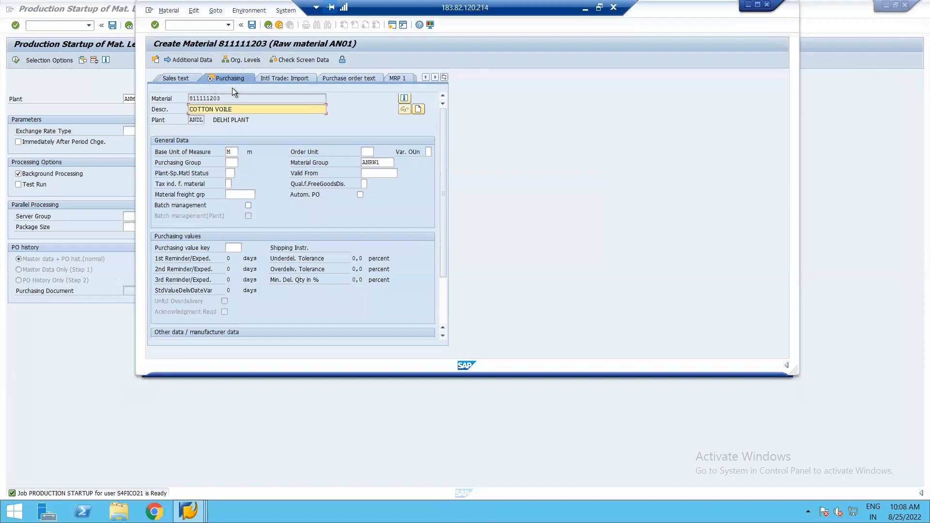
# Set the purchasing group to 001 and continue to the Plant data / stor. 1 view
pyautogui.click(232, 162)
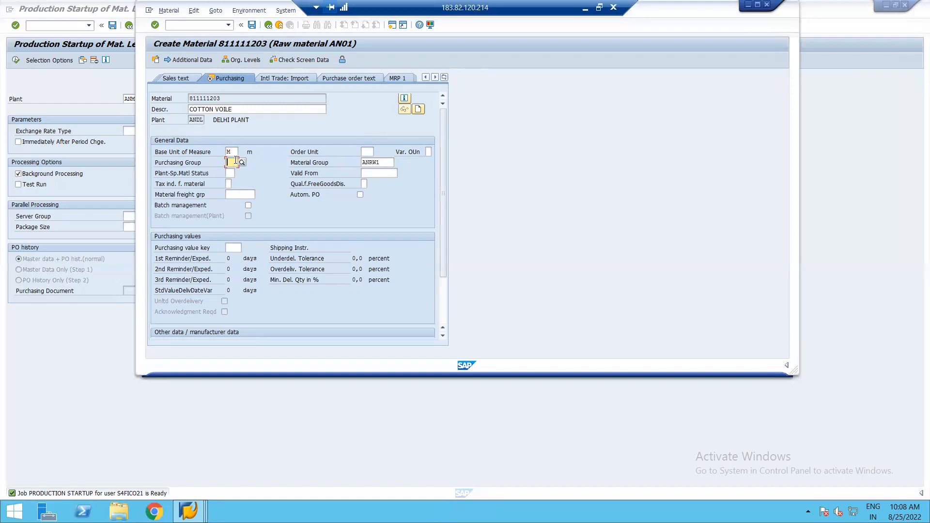
pyautogui.write('00')
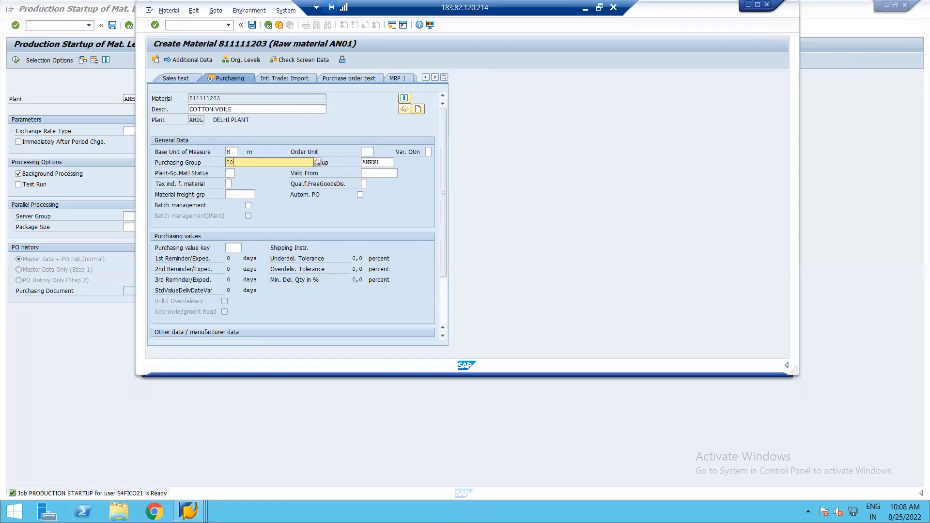
pyautogui.write('1')
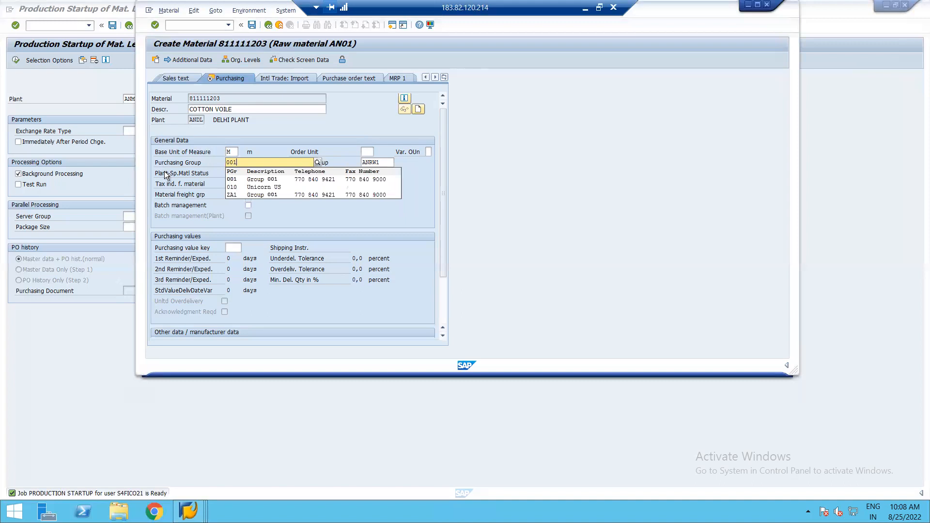
pyautogui.click(265, 179)
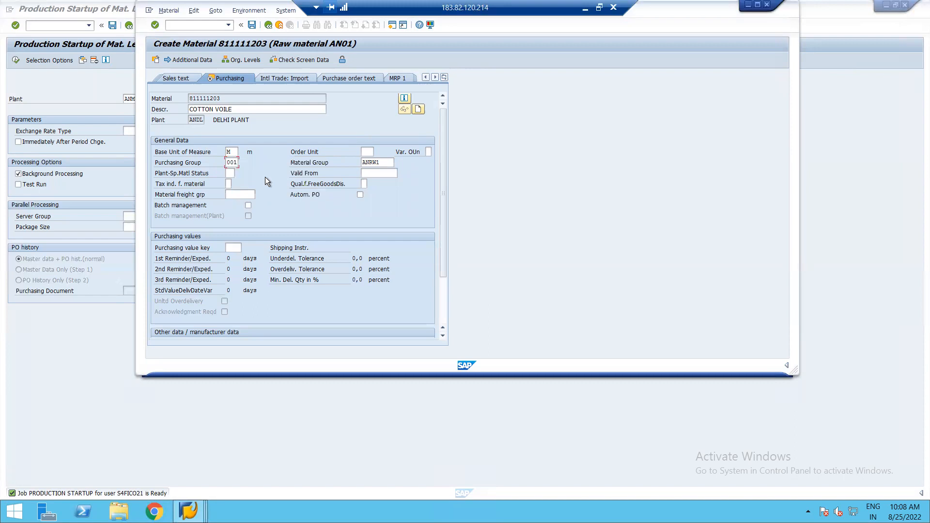
pyautogui.press('Return')
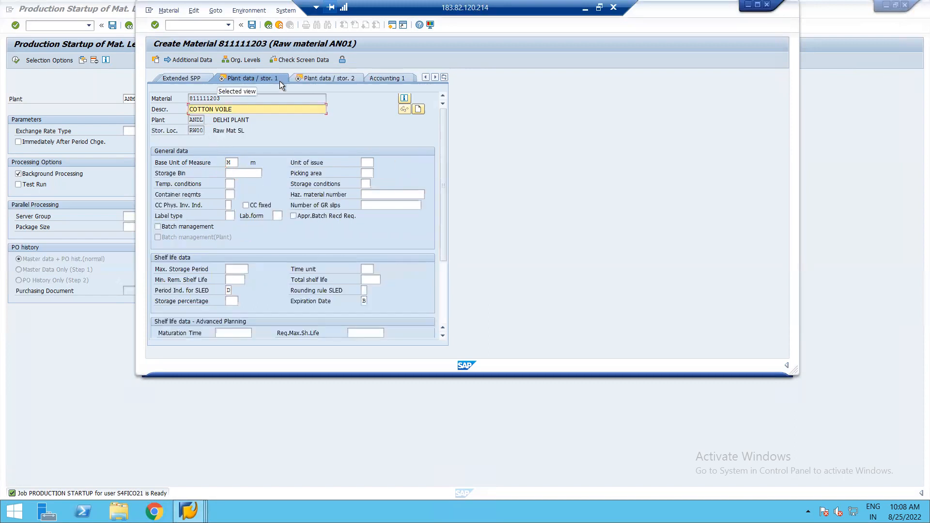
# Pass through both plant data and storage views without entries, decline to exit the material, and open the Accounting 1 view
pyautogui.press('Return')
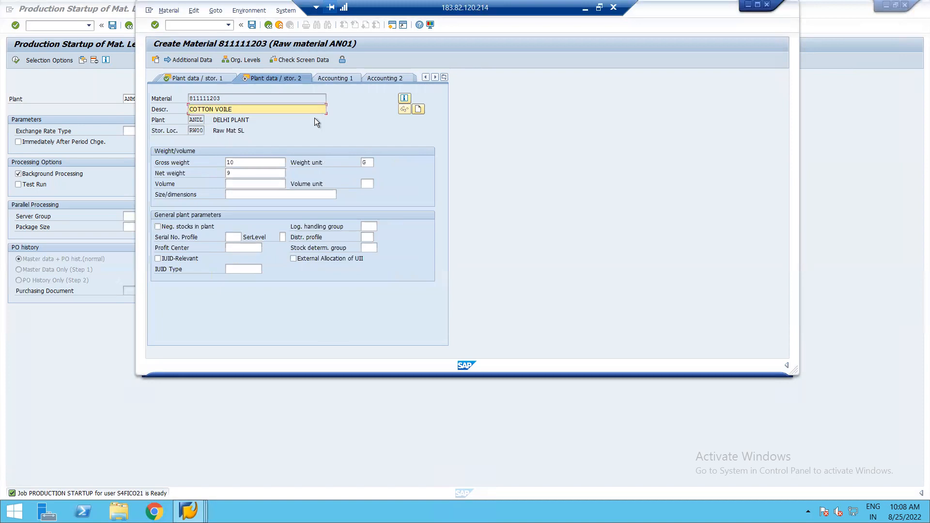
pyautogui.press('Return')
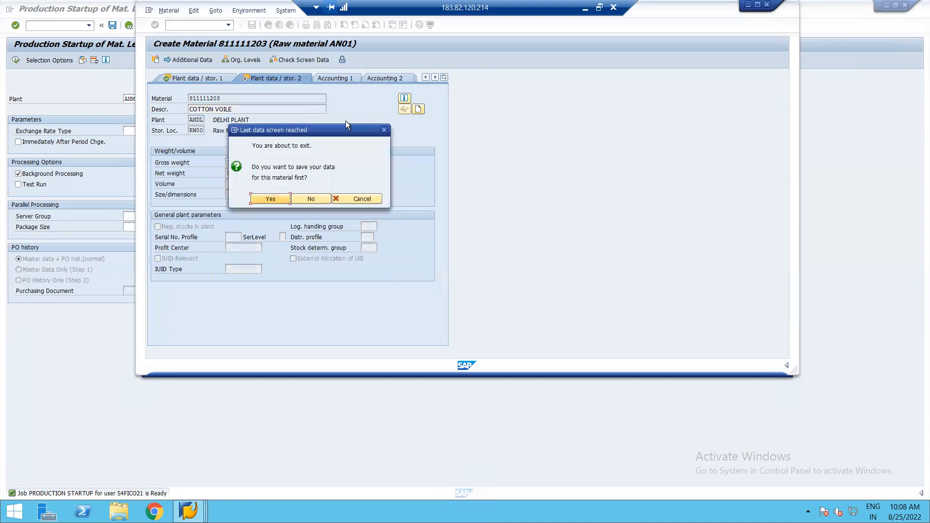
pyautogui.click(360, 197)
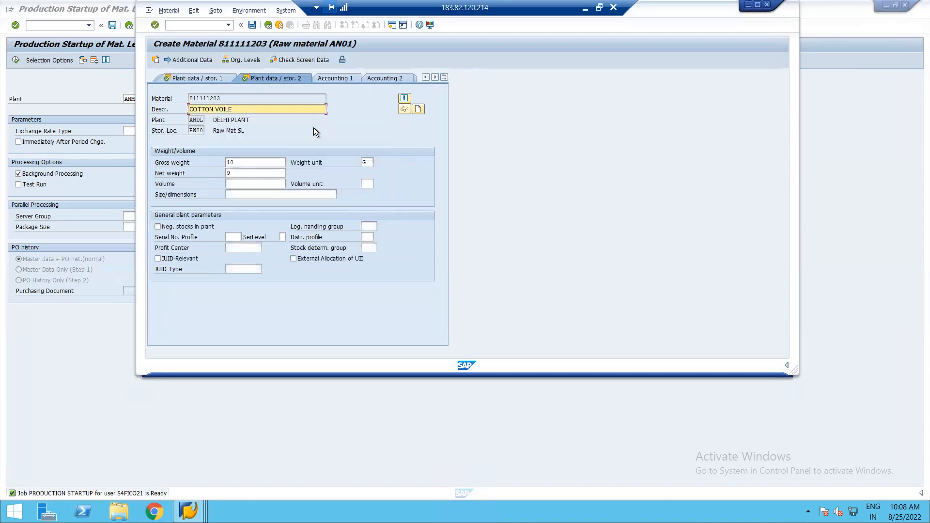
pyautogui.click(343, 79)
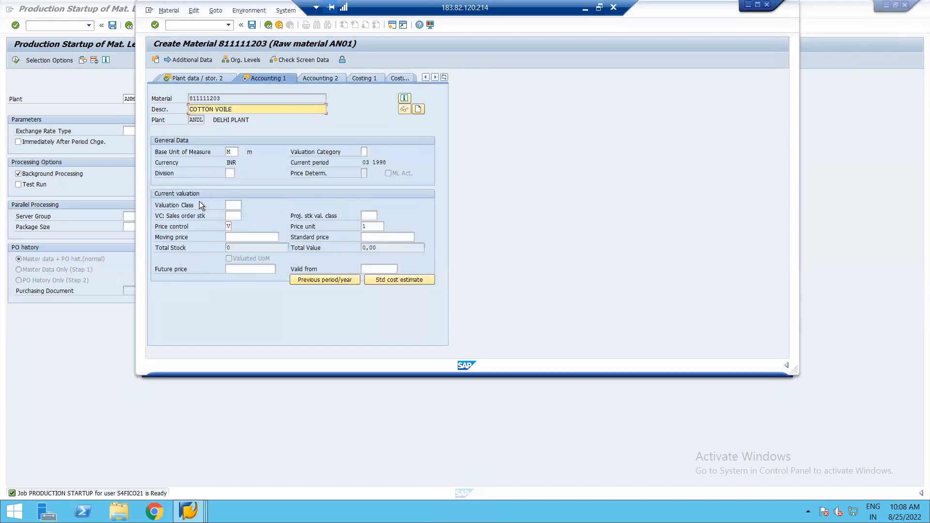
# Set the valuation class to 3000 and the moving price to 10, and save the material
pyautogui.click(231, 206)
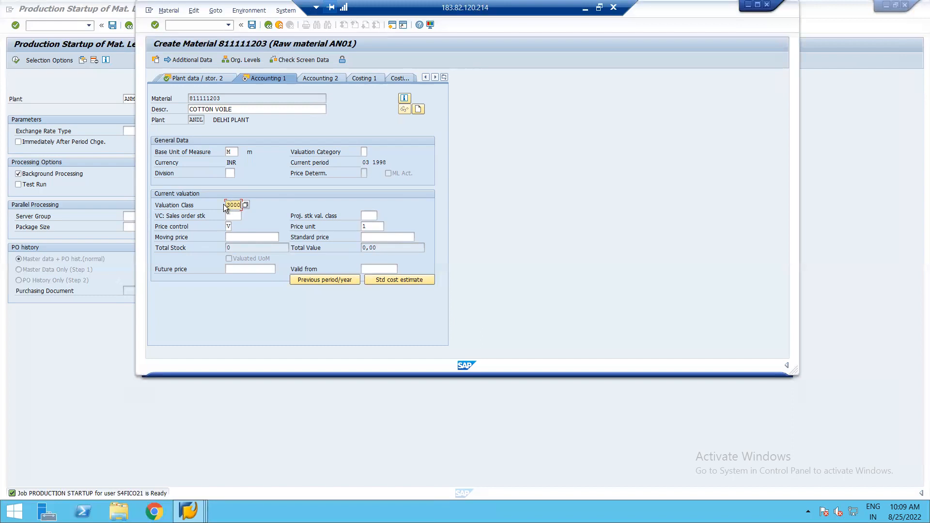
pyautogui.click(243, 237)
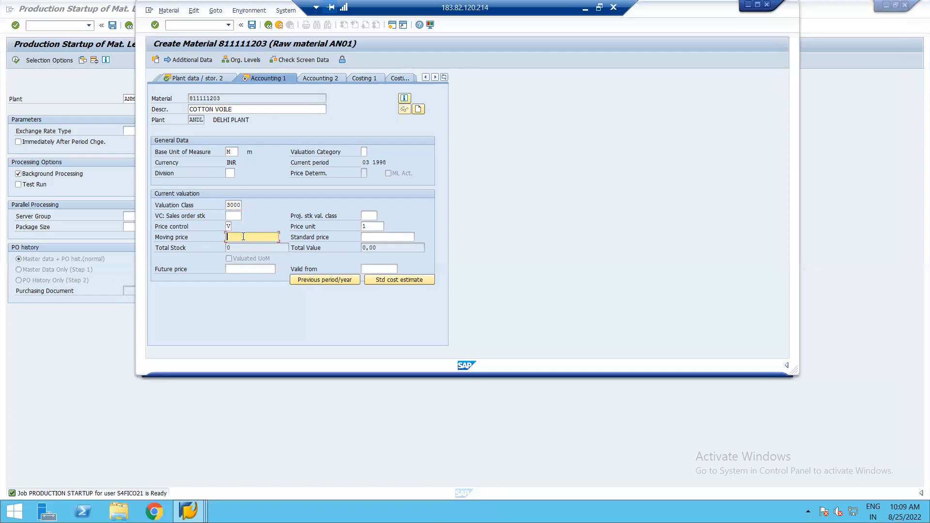
pyautogui.write('10')
pyautogui.press('Return')
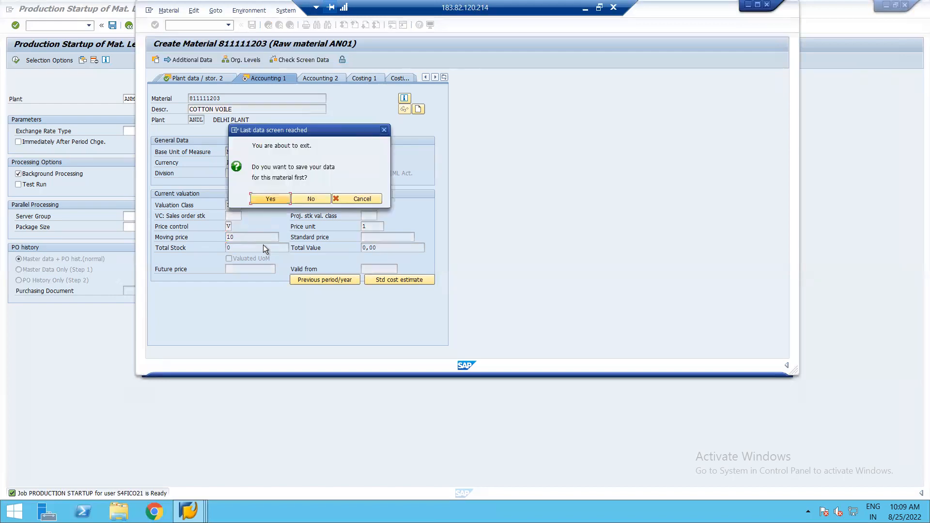
pyautogui.click(267, 200)
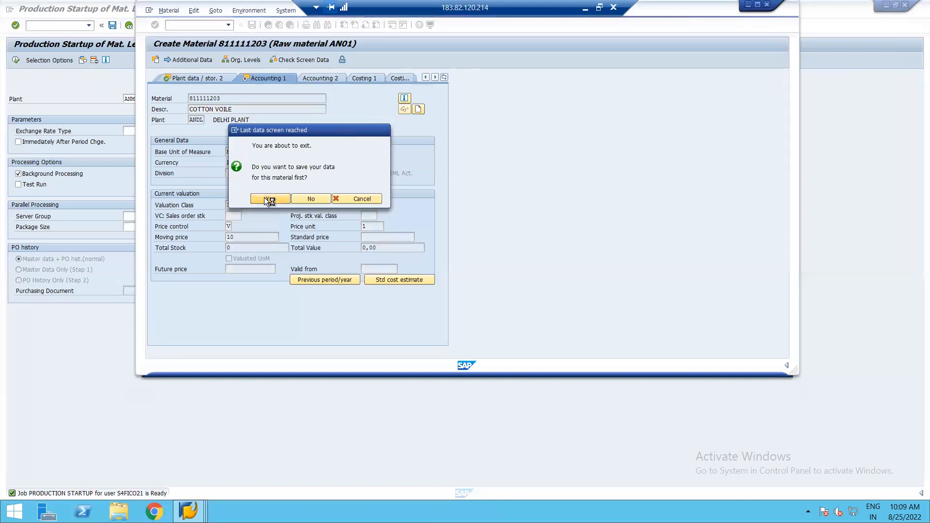